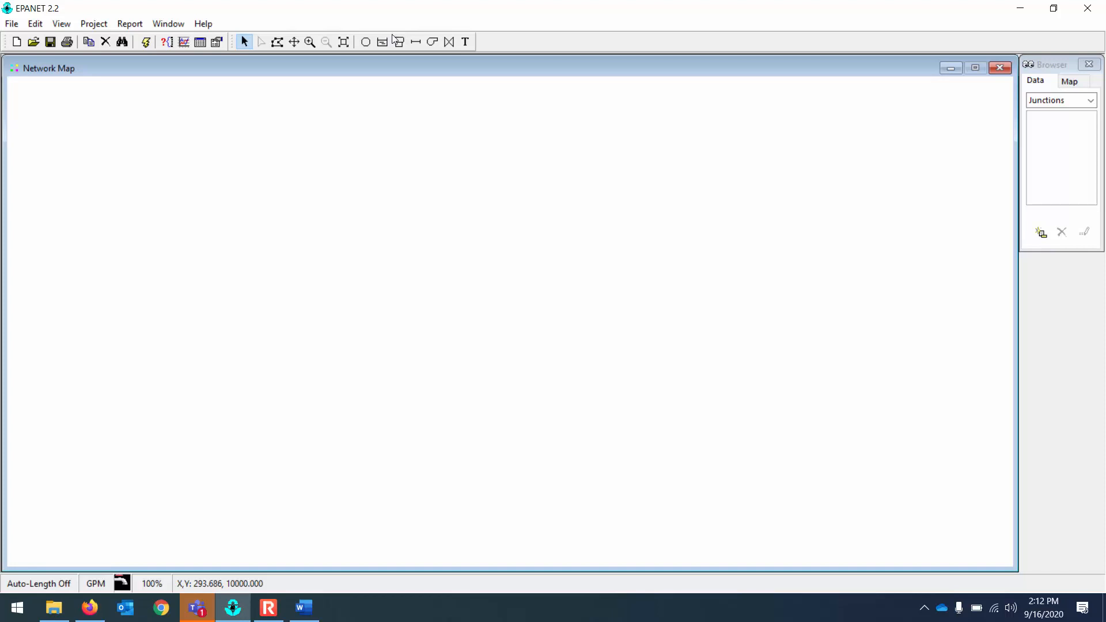
# Step: Place a reservoir on the network map and a junction well to its right at about the same height
pyautogui.click(384, 44)
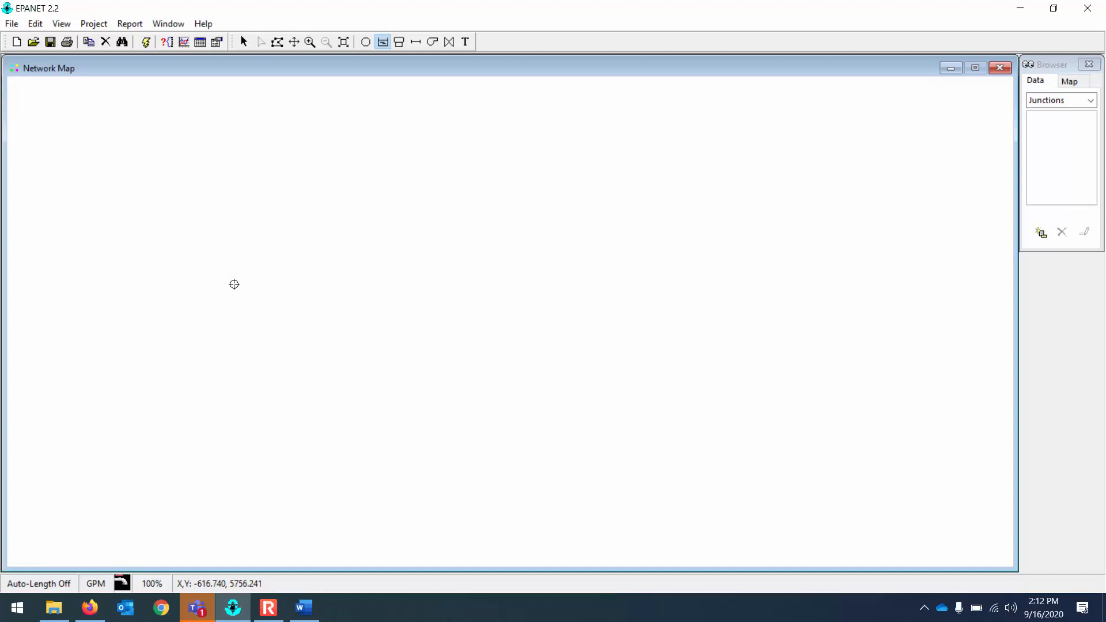
pyautogui.click(229, 287)
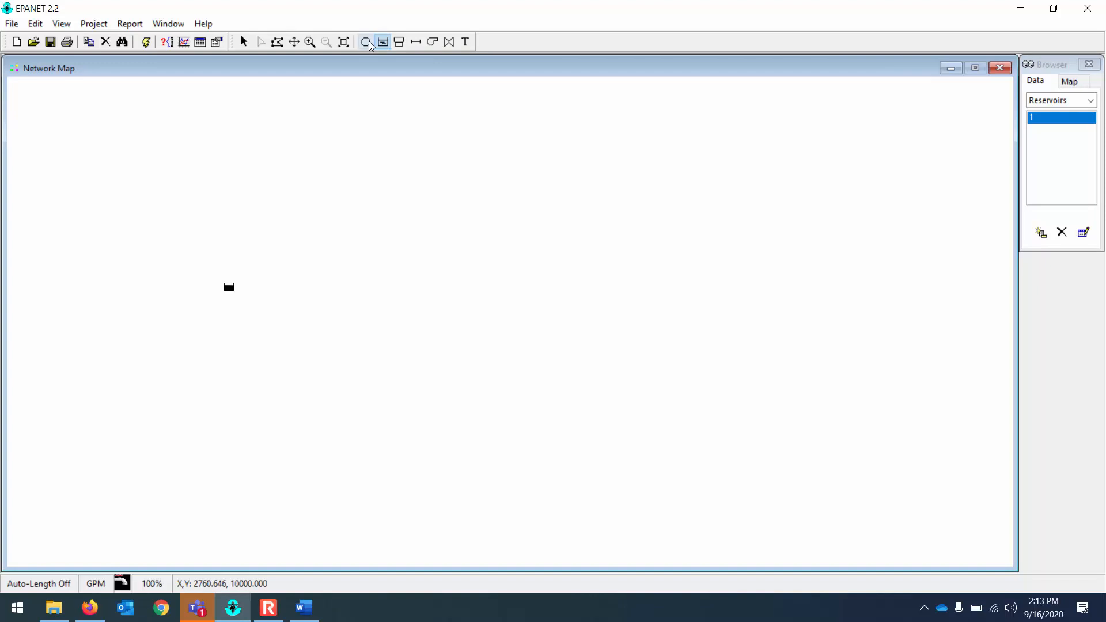
pyautogui.click(369, 43)
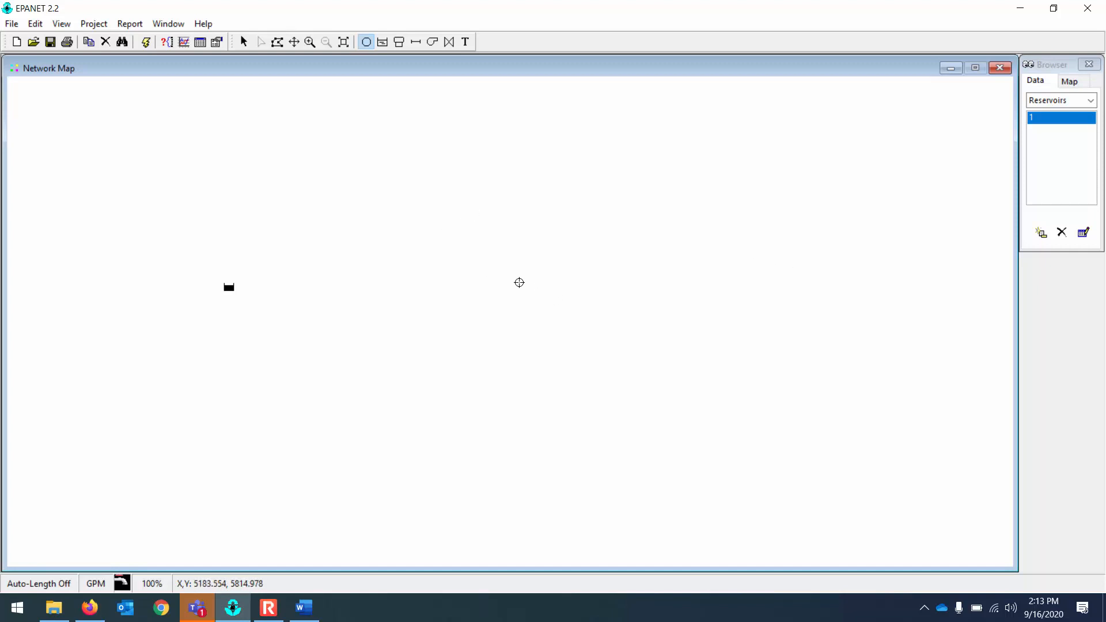
pyautogui.click(530, 305)
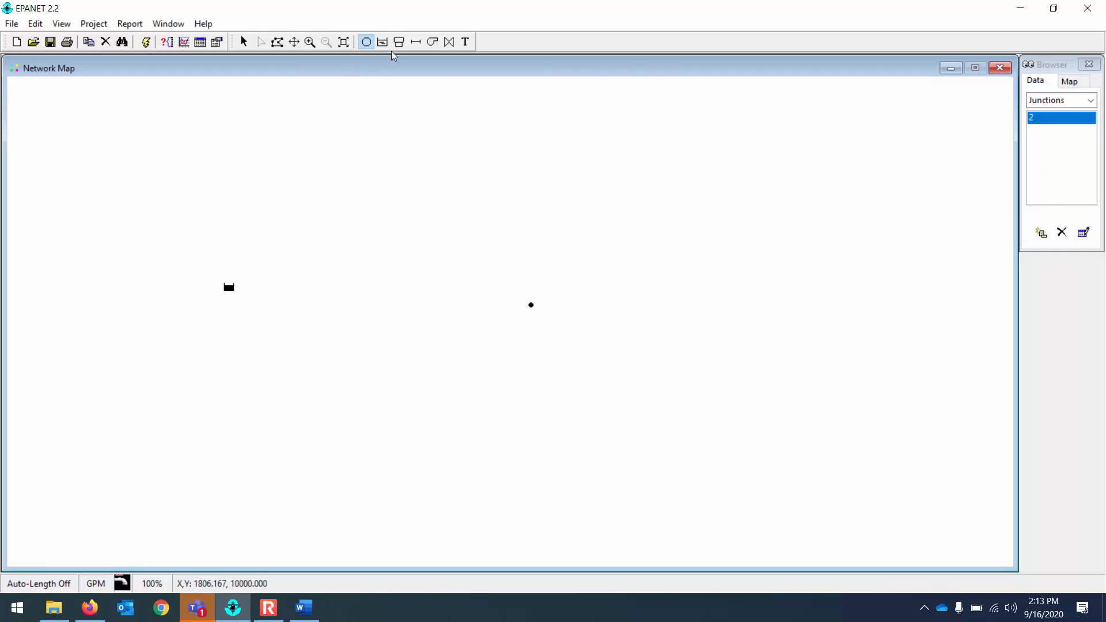
# Step: Draw a straight pipe from the reservoir to the junction
pyautogui.click(416, 42)
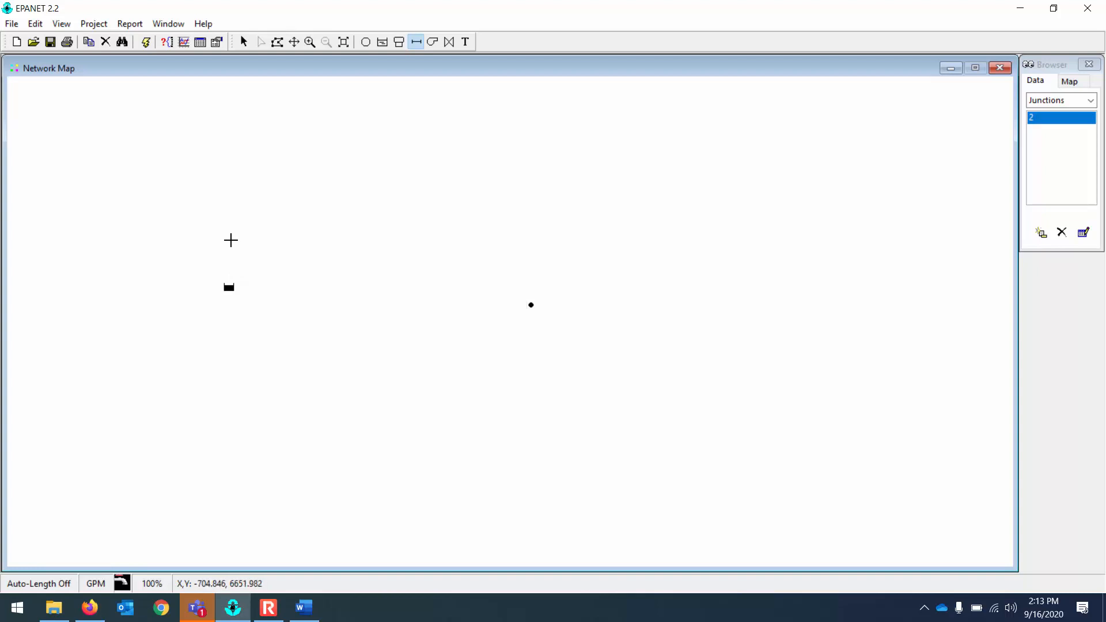
pyautogui.click(228, 287)
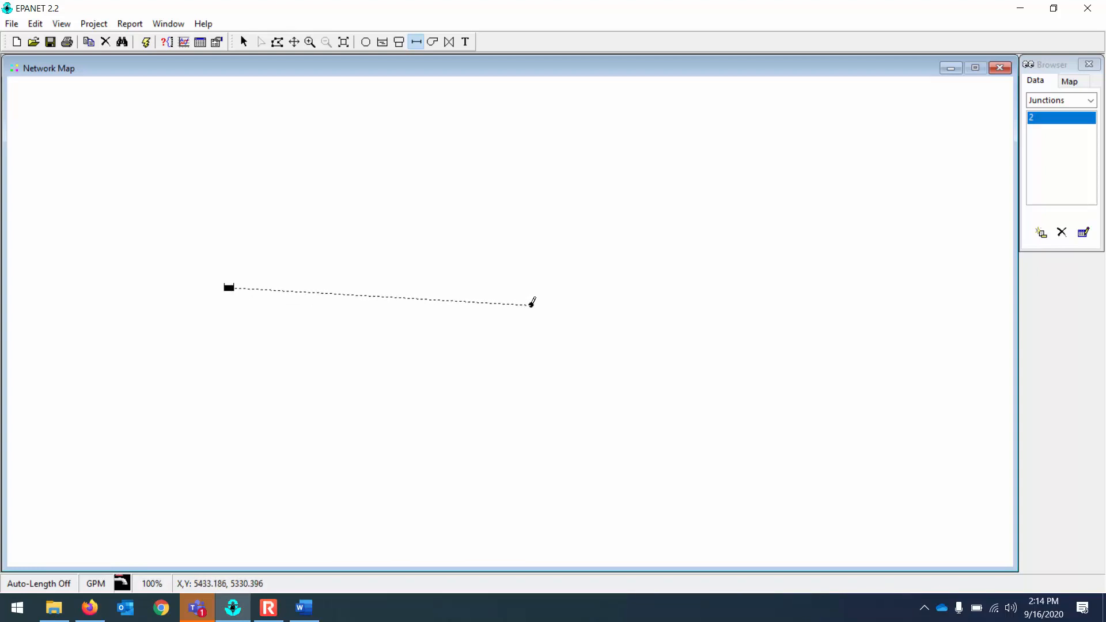
pyautogui.click(531, 304)
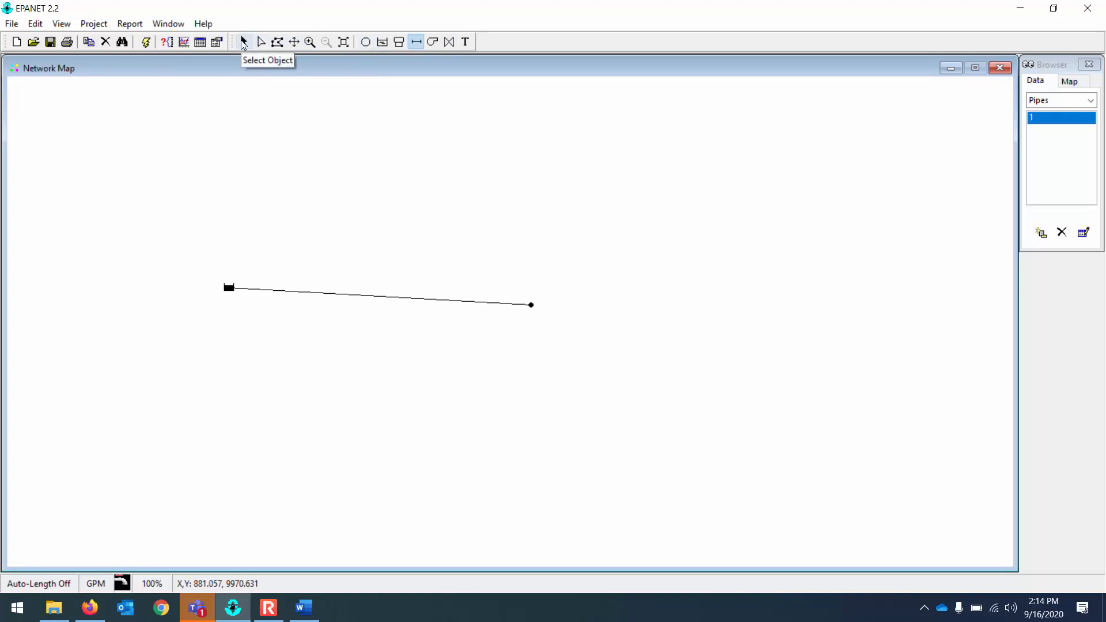
# Step: Set the reservoir's ID to Res-1 and its description to "At the top of Jenkins Creek Rd"
pyautogui.click(243, 44)
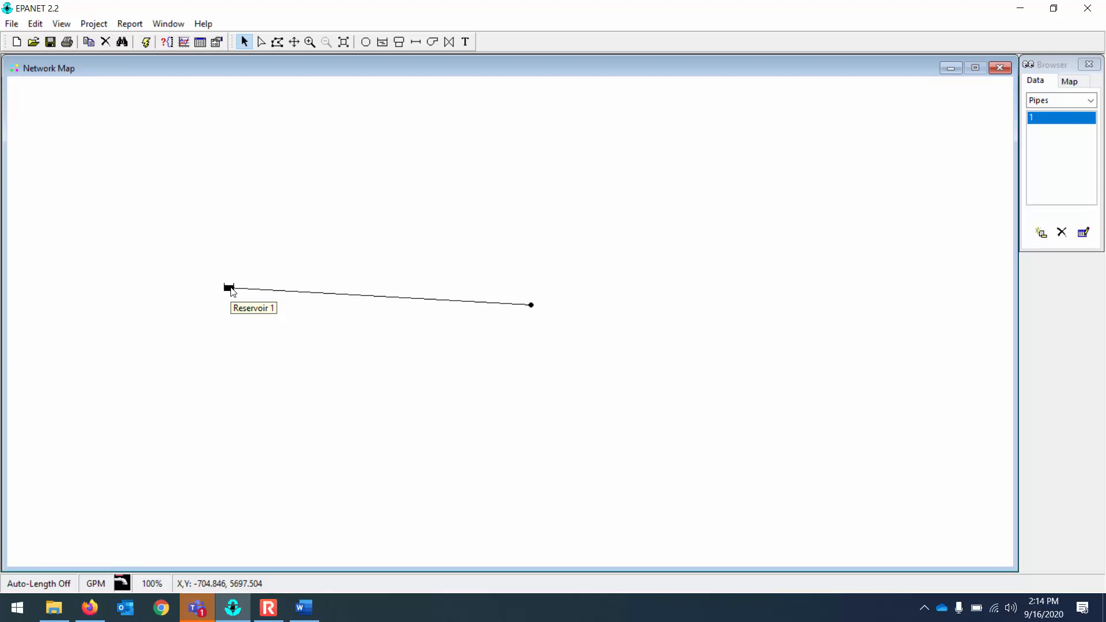
pyautogui.doubleClick(230, 290)
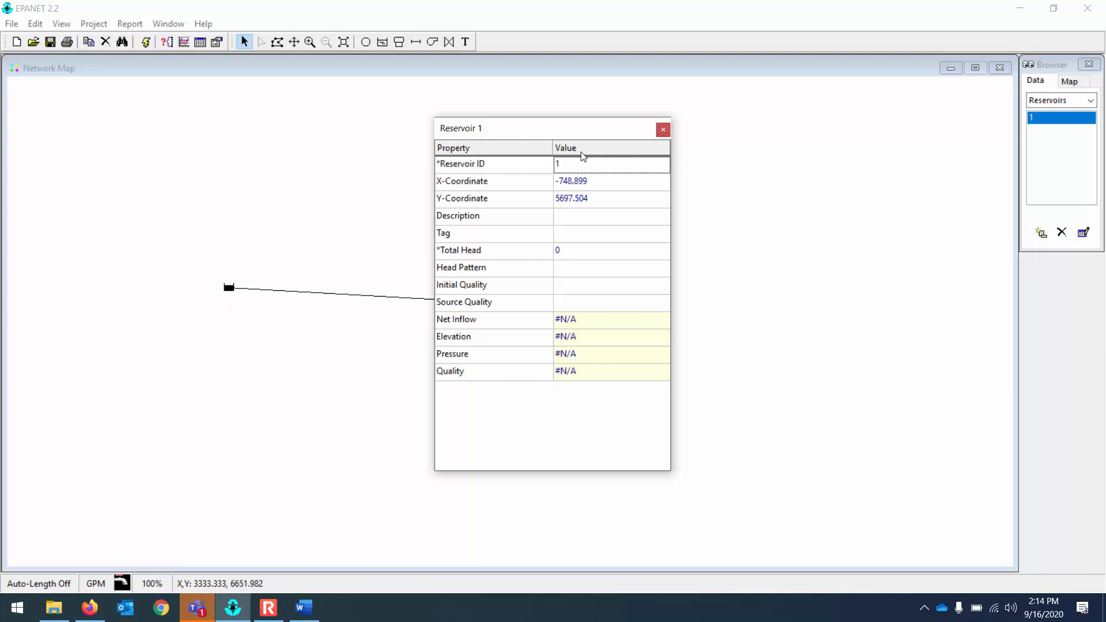
pyautogui.click(582, 163)
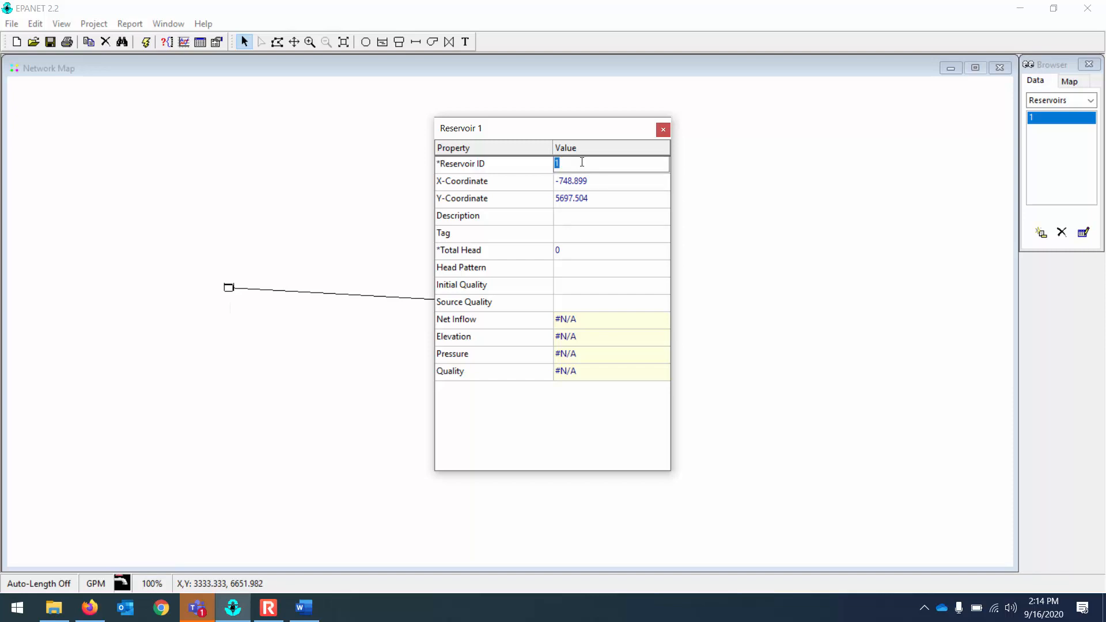
pyautogui.write('Res-1')
pyautogui.click(595, 182)
pyautogui.click(599, 197)
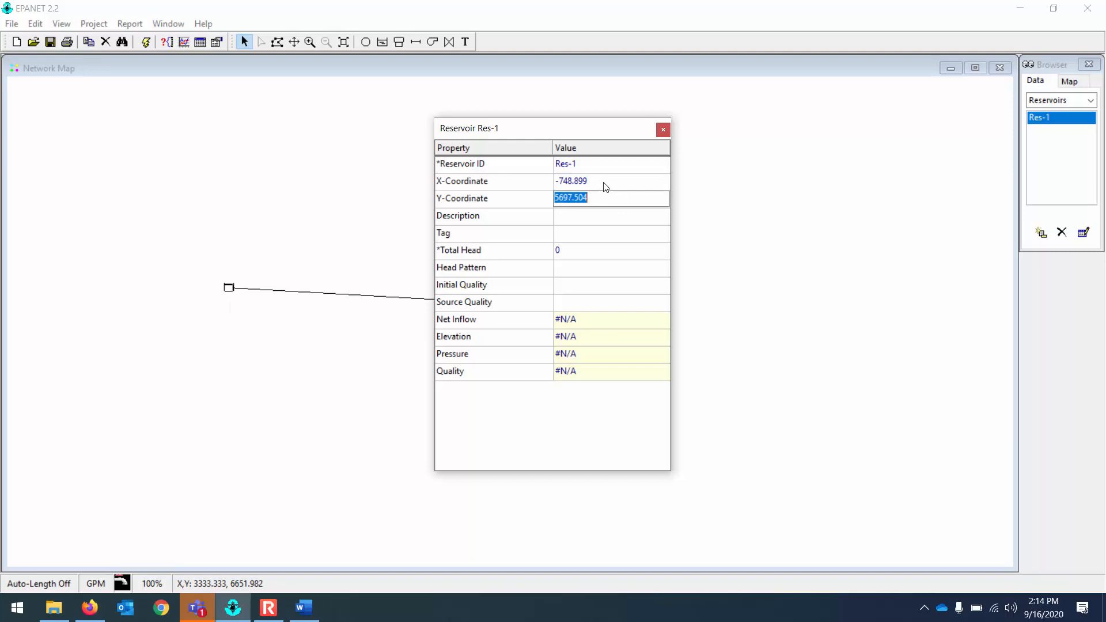
pyautogui.click(594, 214)
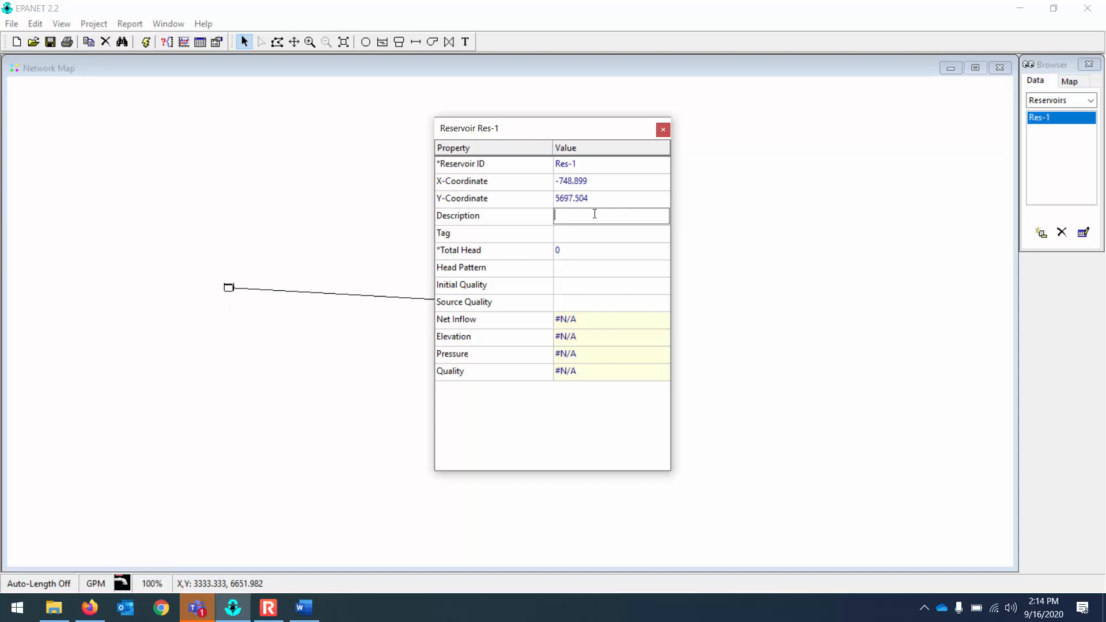
pyautogui.write('t the top of Jenkins Creek R')
pyautogui.write('d')
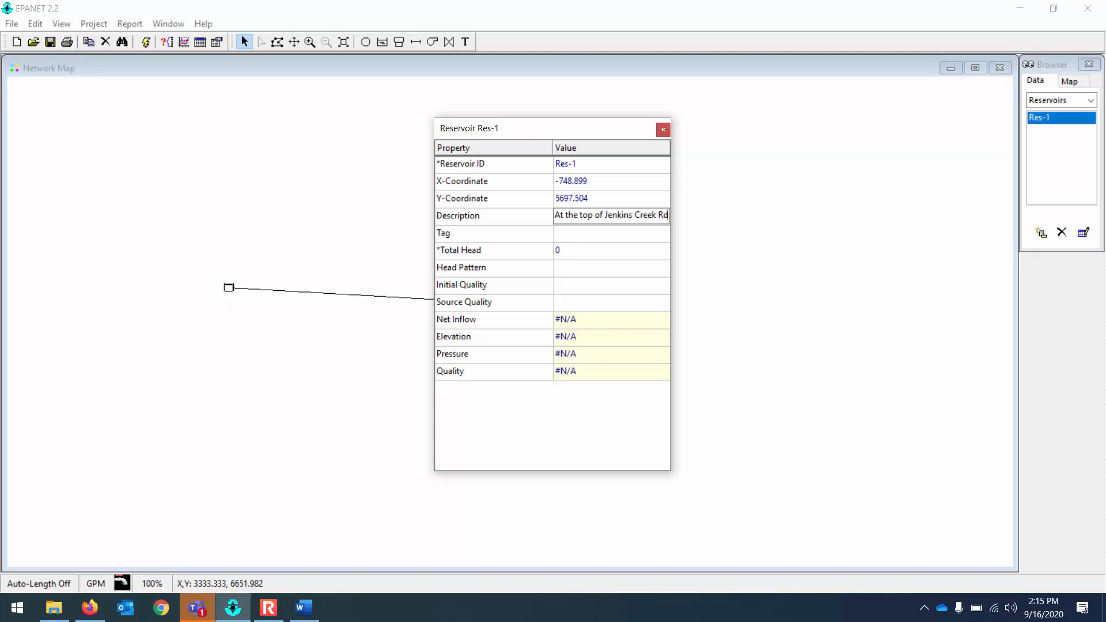
# Step: Set the reservoir's total head to 675.47, check it against the lab document in Word, and close the reservoir's properties
pyautogui.click(585, 252)
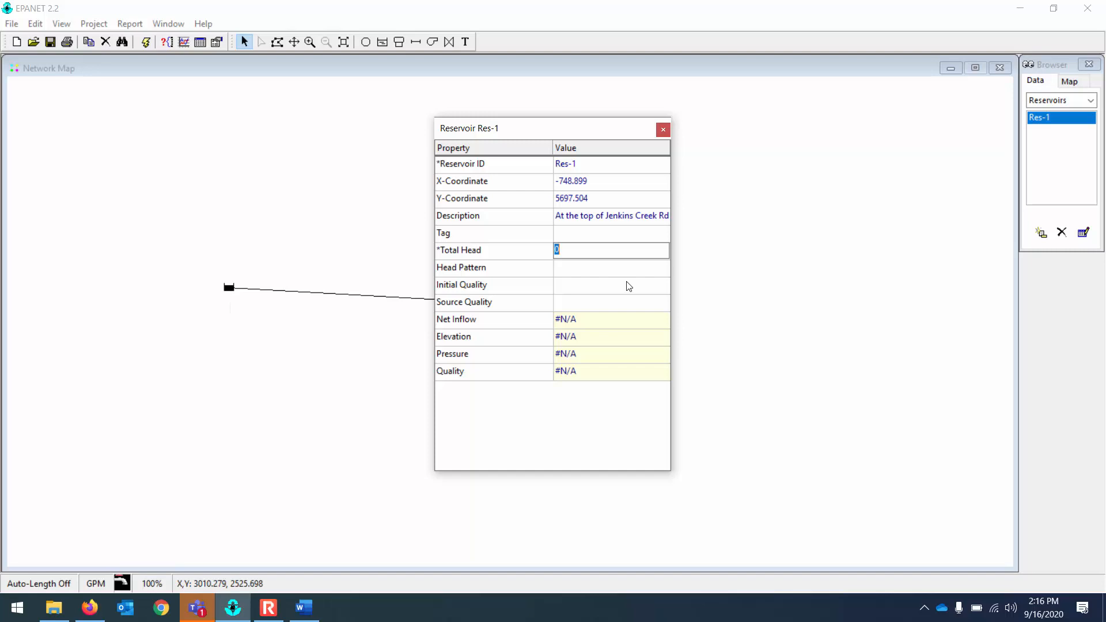
pyautogui.write('675.47')
pyautogui.click(308, 615)
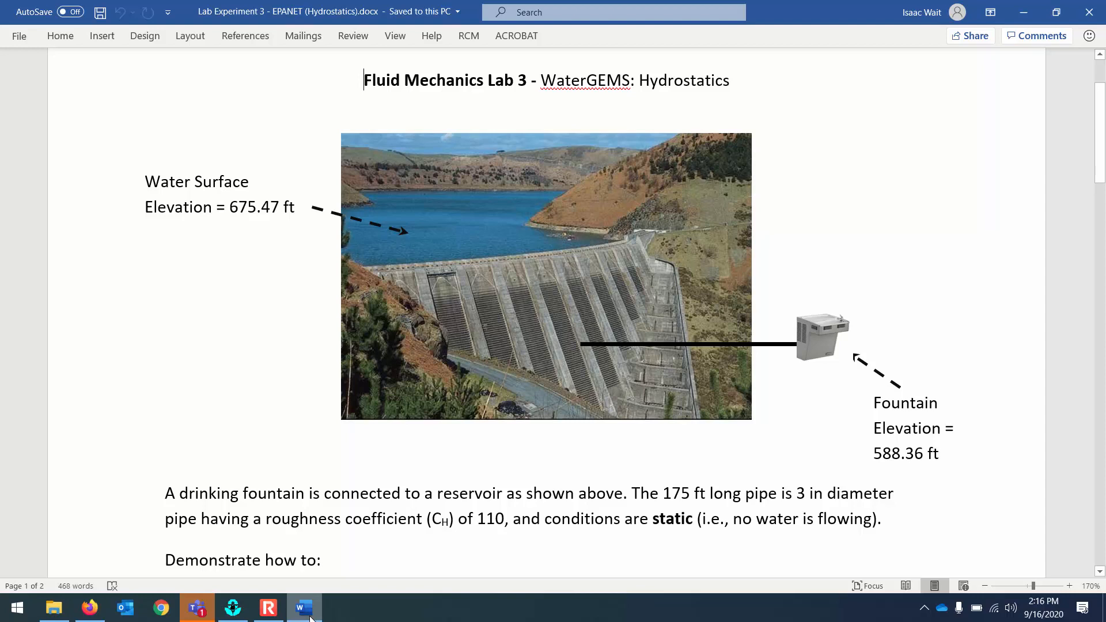
pyautogui.click(308, 615)
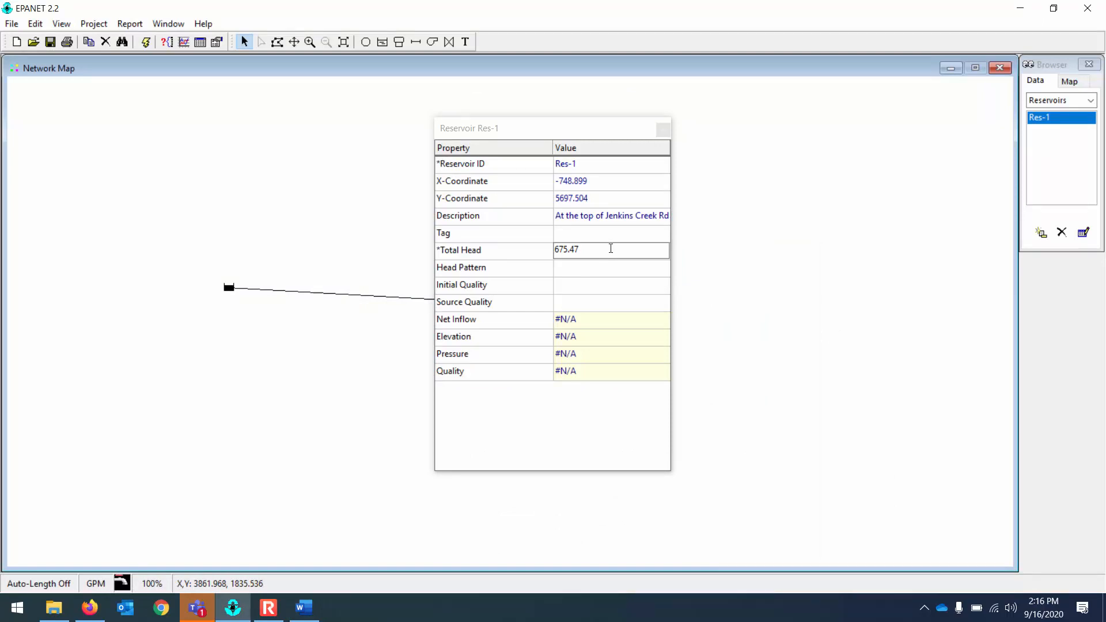
pyautogui.click(661, 132)
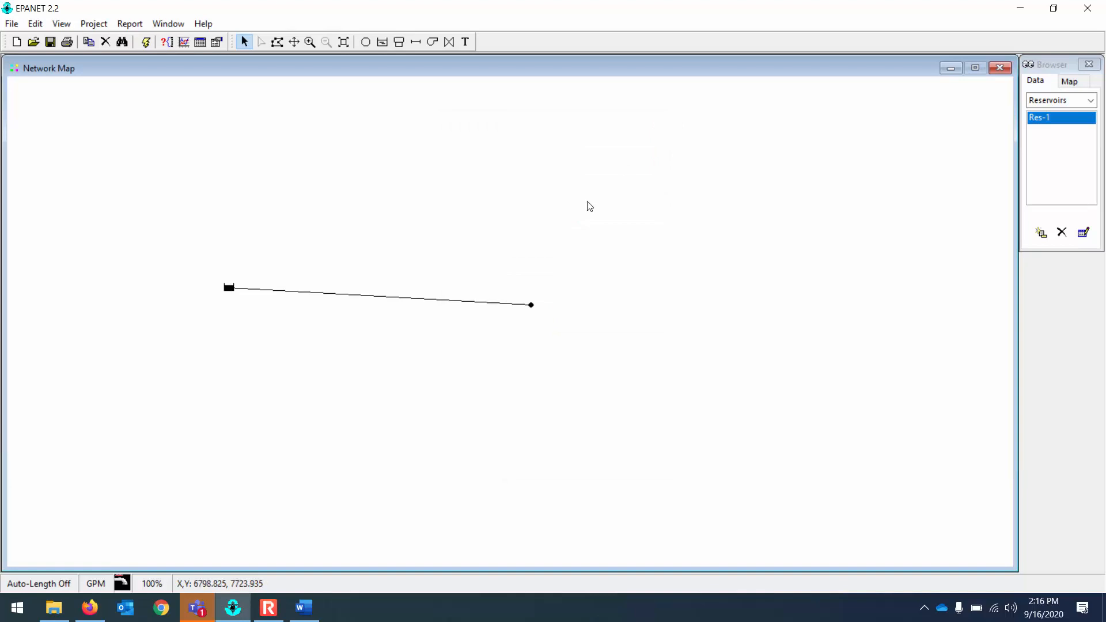
# Step: Set the junction's ID to Fountain and its elevation to 588.36
pyautogui.doubleClick(531, 305)
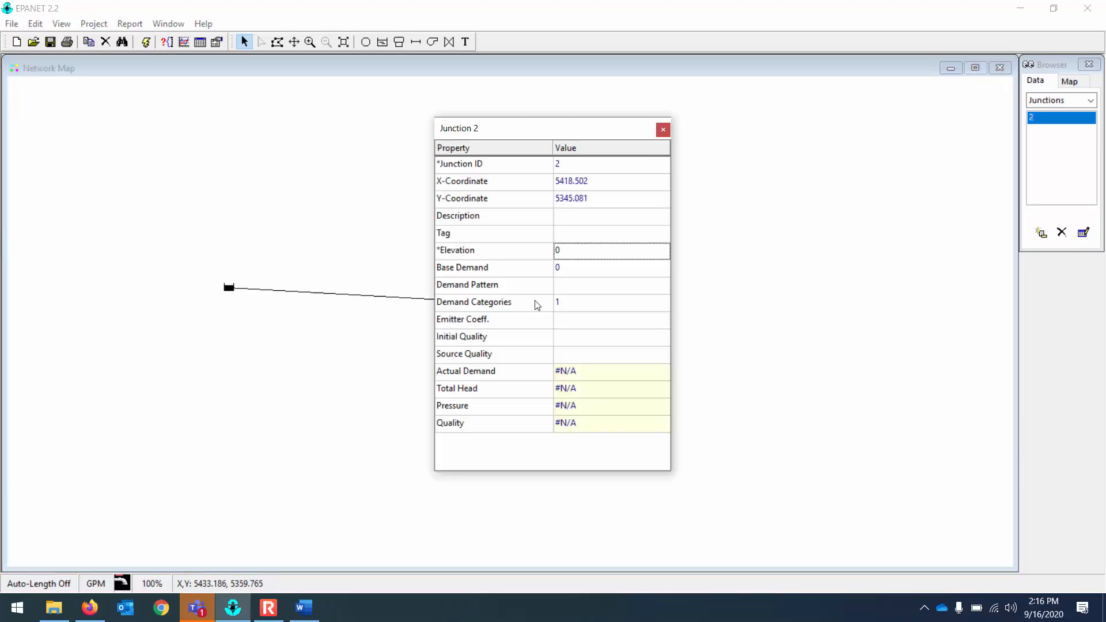
pyautogui.click(589, 162)
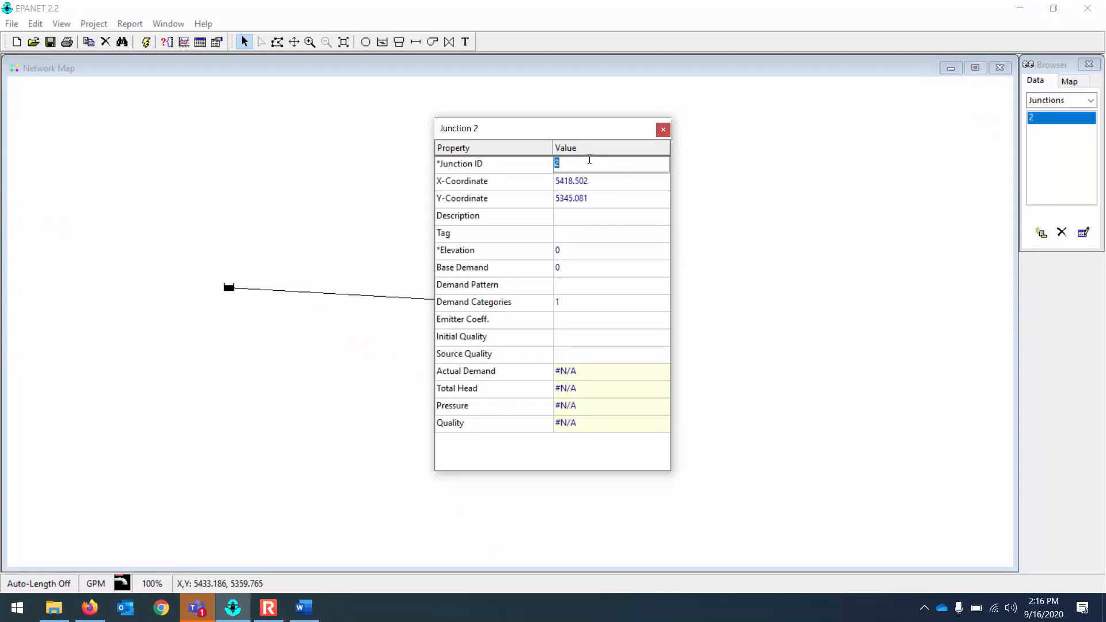
pyautogui.write('Fountain')
pyautogui.click(576, 250)
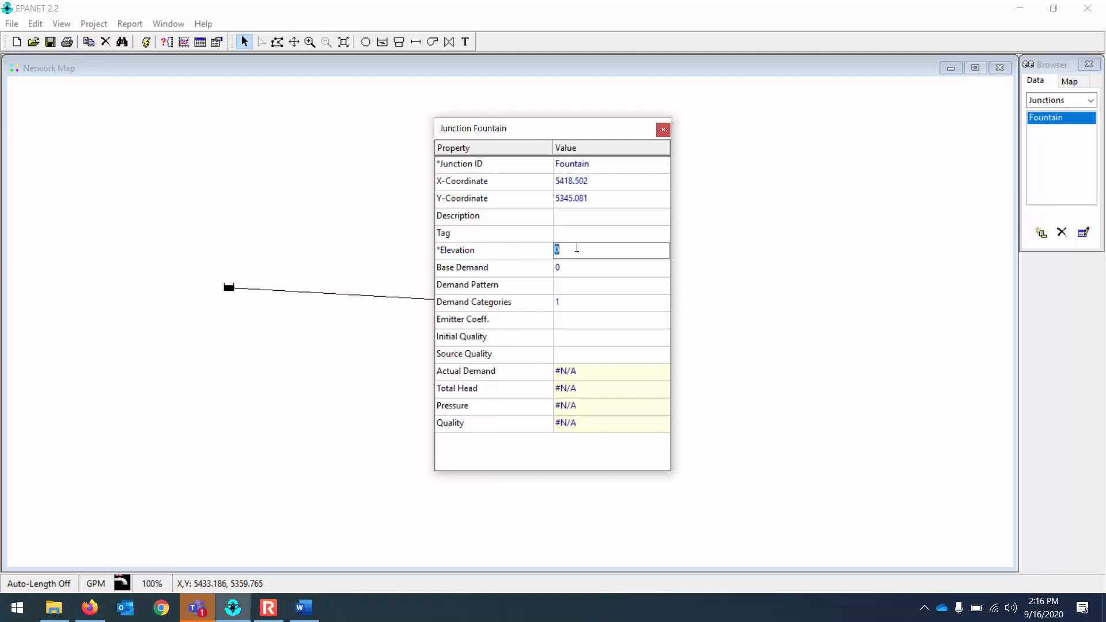
pyautogui.write('588.36')
# Step: Check the Fountain junction's base demand against the flow conditions in the Word lab document, and close the properties in EPANET
pyautogui.click(572, 271)
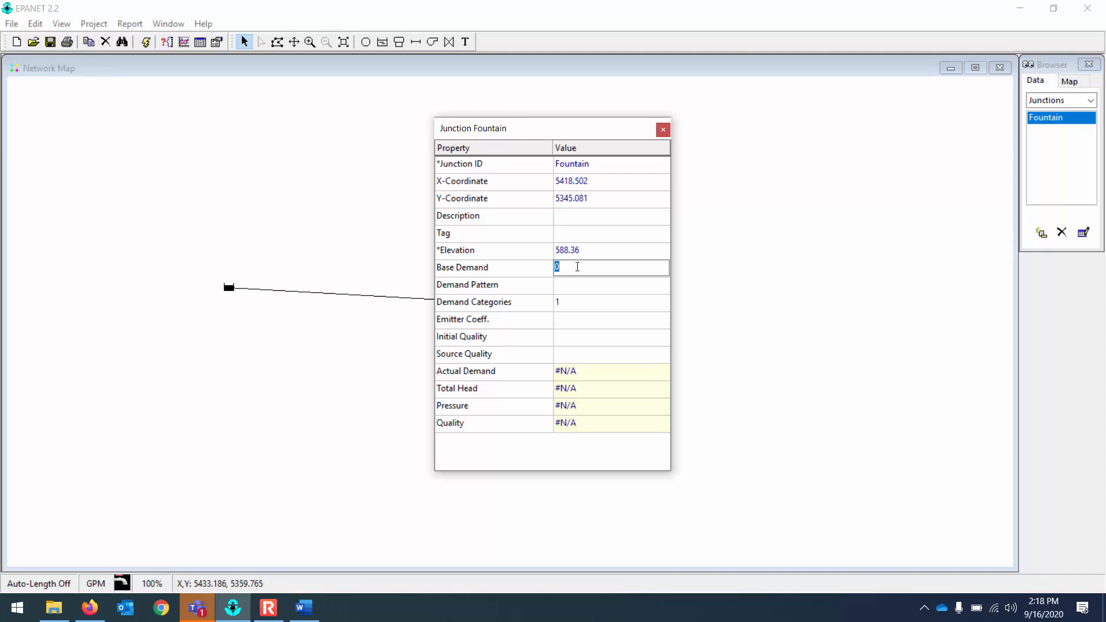
pyautogui.click(304, 608)
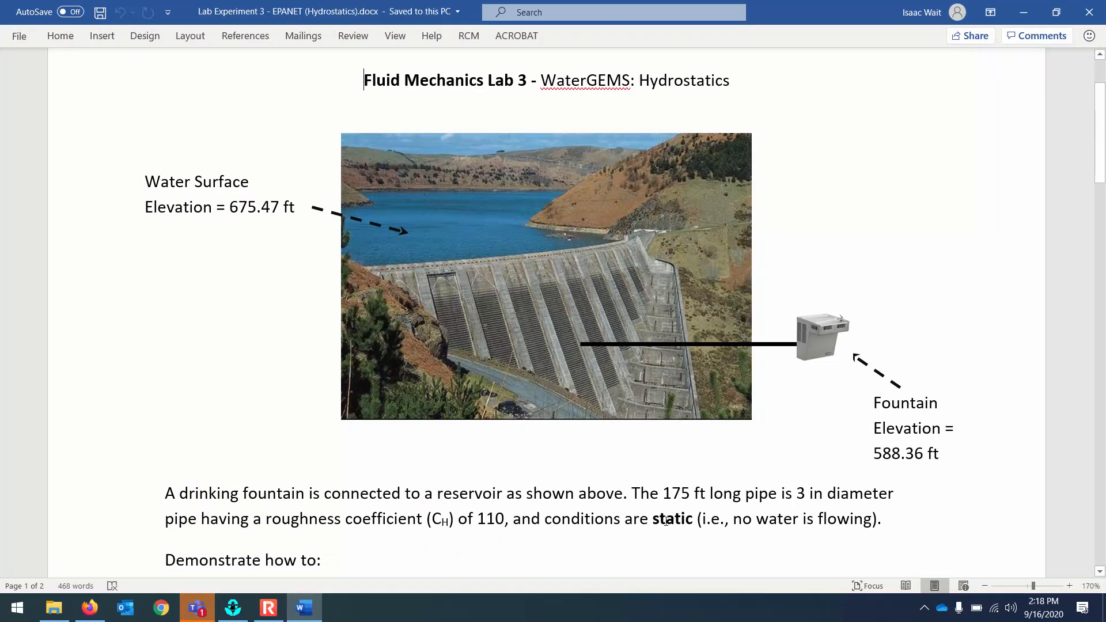
pyautogui.doubleClick(666, 520)
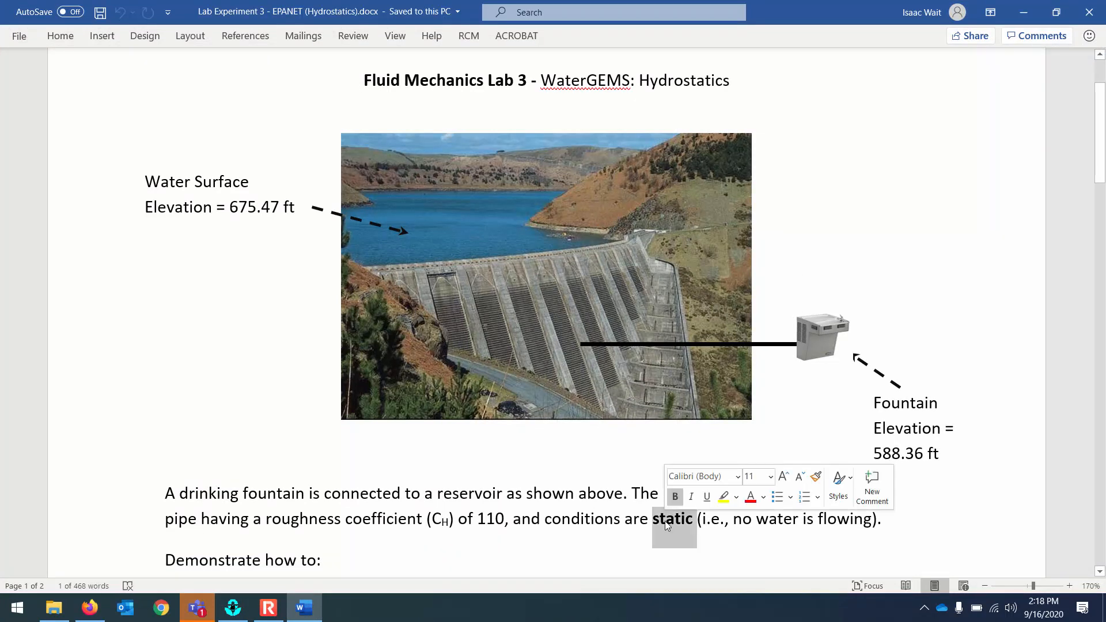
pyautogui.moveTo(735, 520); pyautogui.dragTo(850, 514)
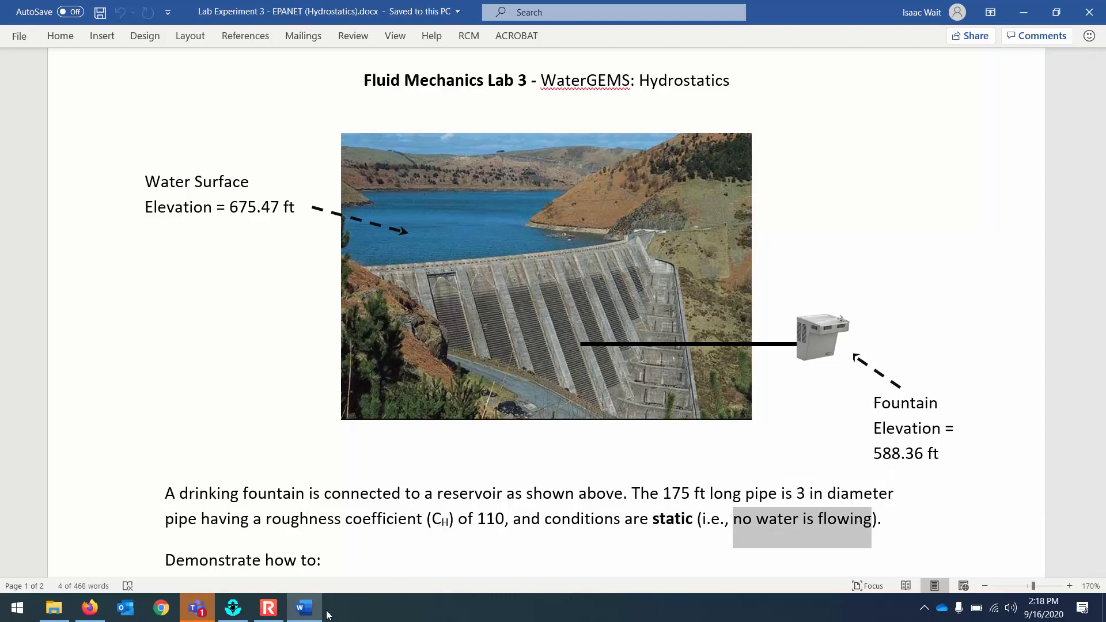
pyautogui.click(232, 608)
pyautogui.click(585, 274)
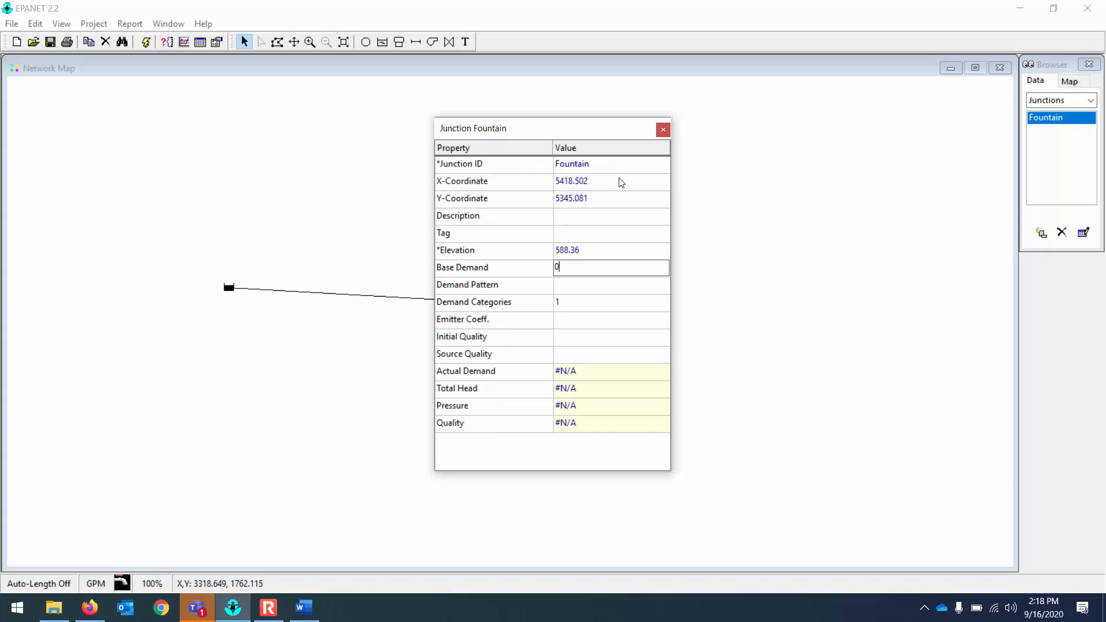
pyautogui.click(663, 131)
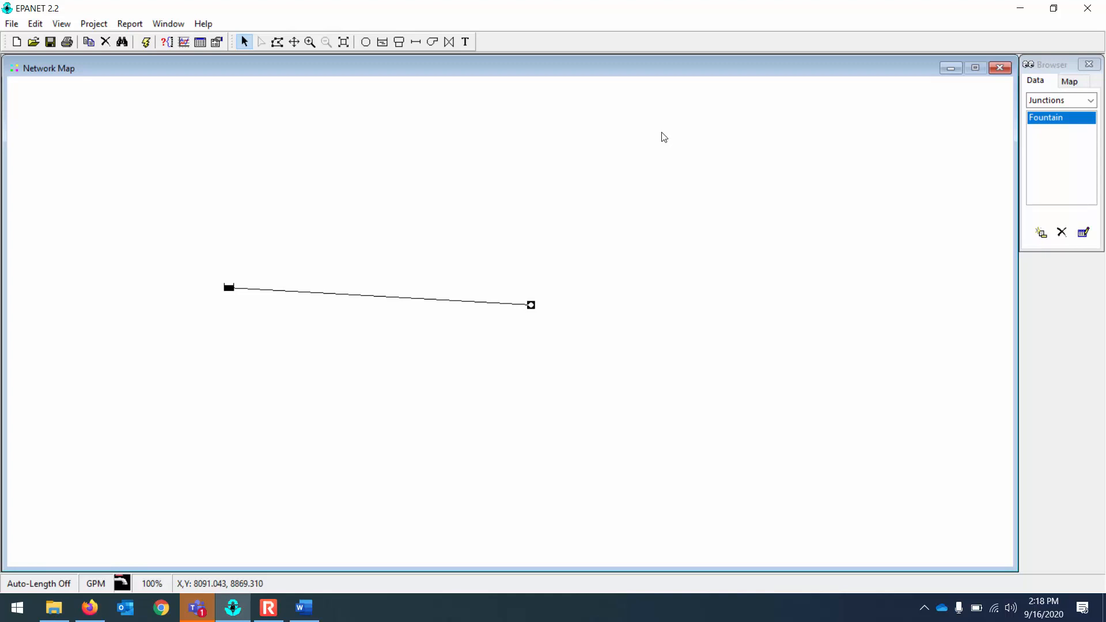
# Step: Open the pipe's properties and look up its length, diameter and roughness coefficient in the Word lab document
pyautogui.doubleClick(385, 300)
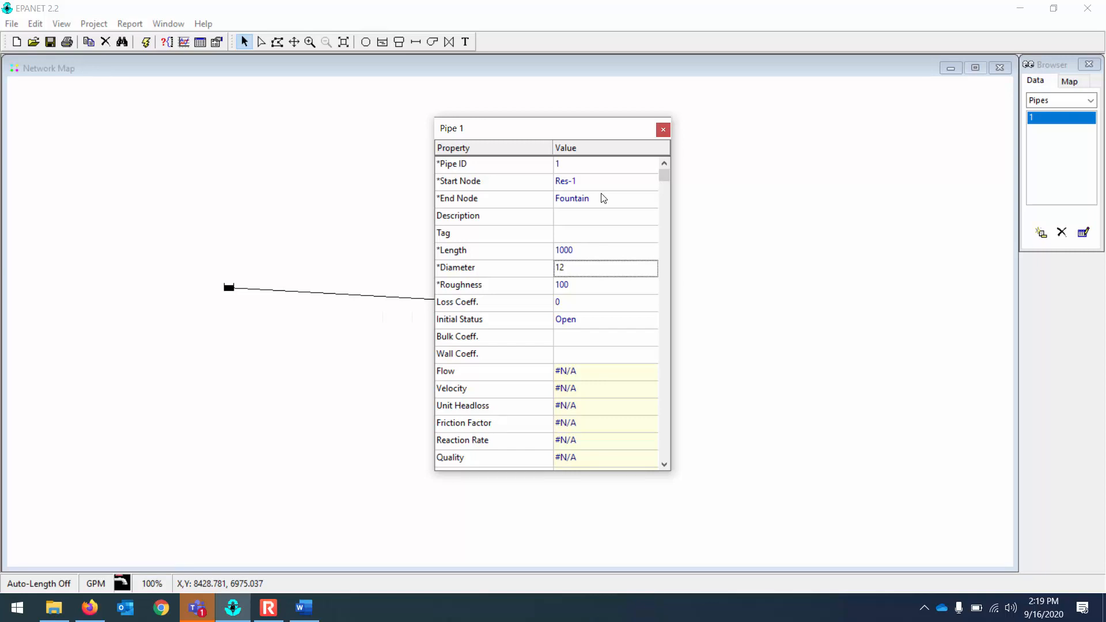
pyautogui.click(513, 250)
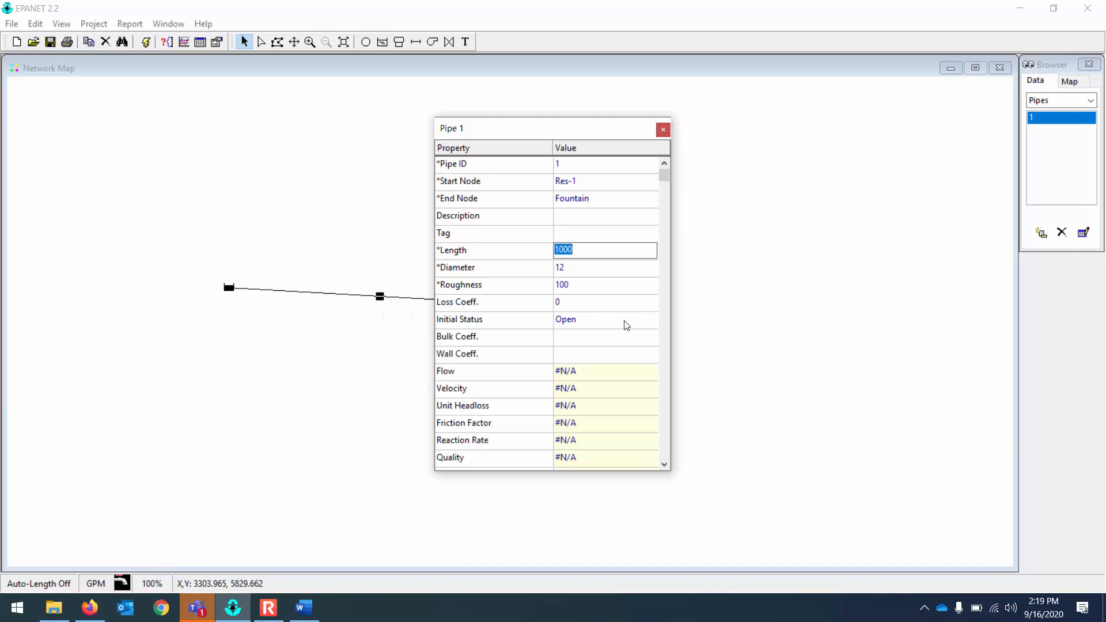
pyautogui.click(309, 608)
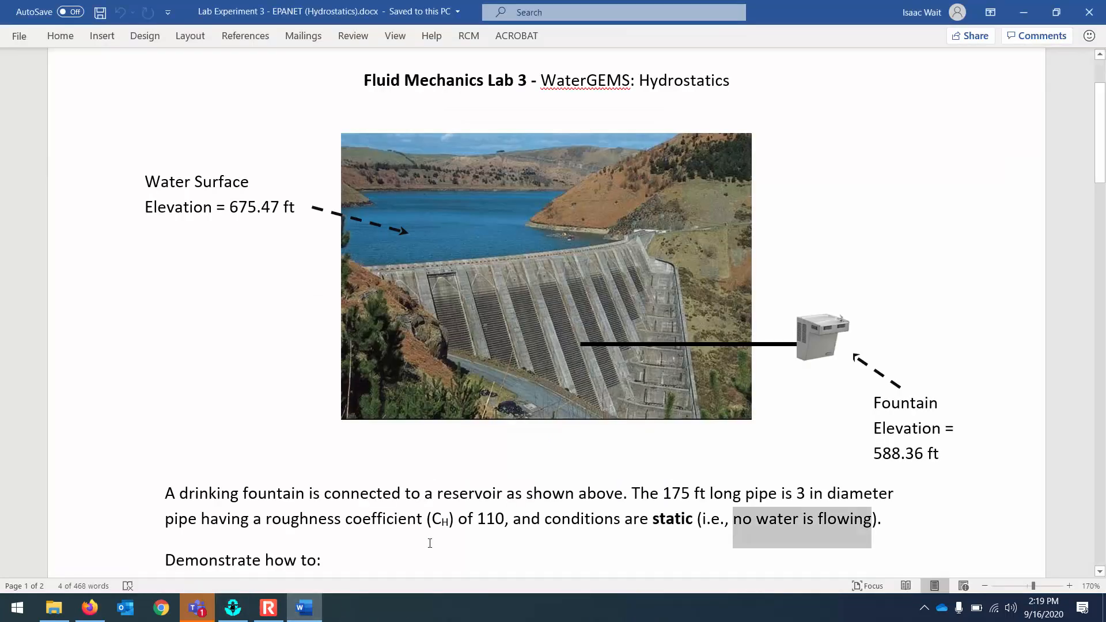
pyautogui.doubleClick(674, 494)
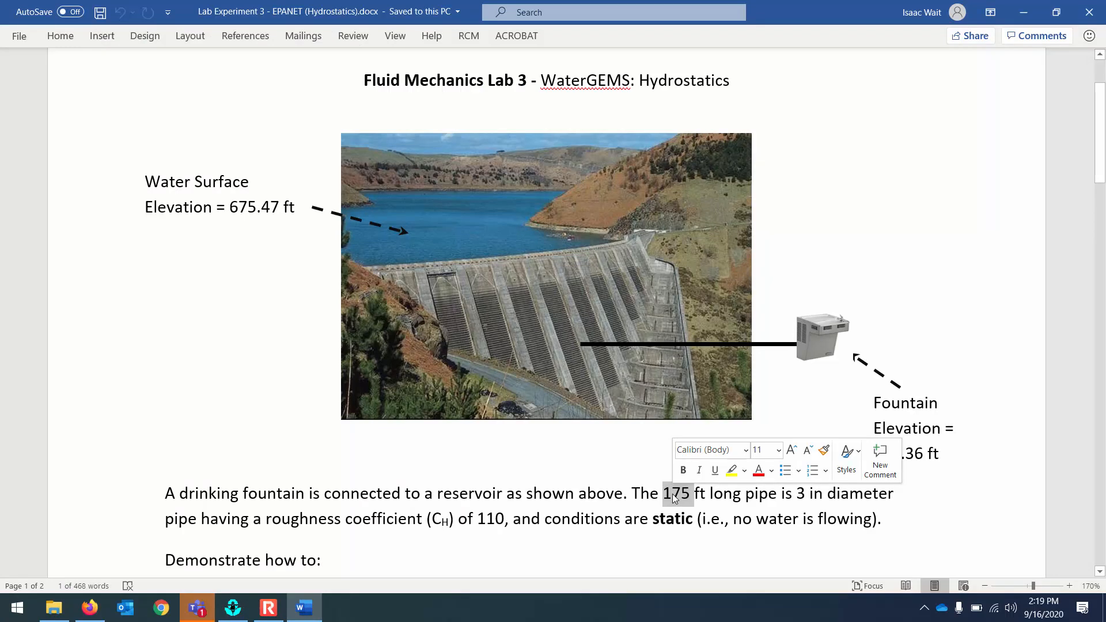
pyautogui.click(801, 494)
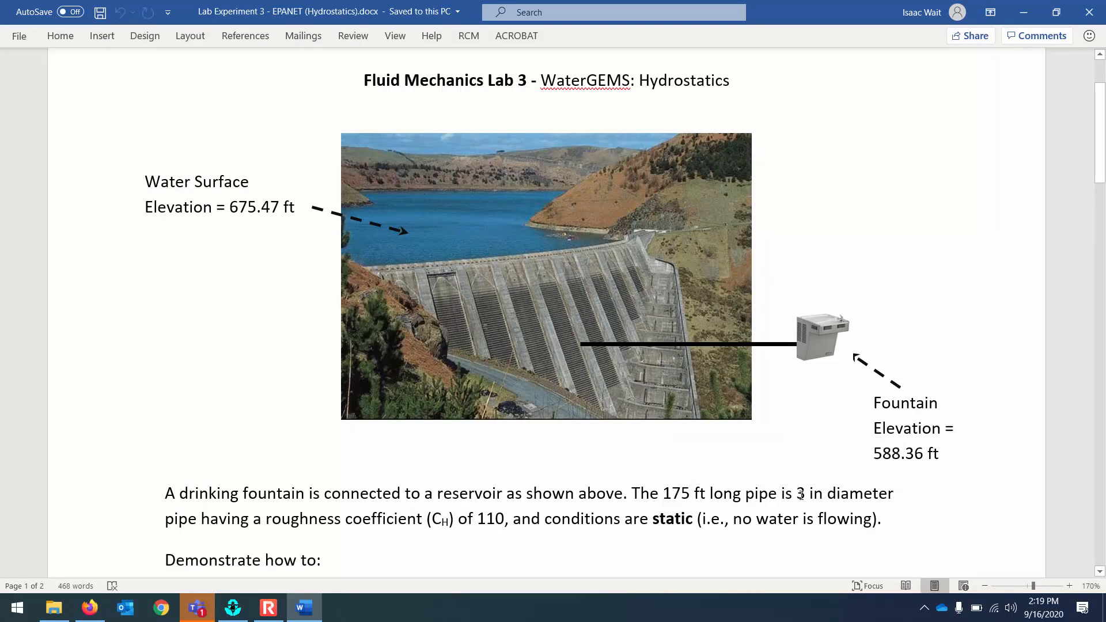
pyautogui.moveTo(434, 520); pyautogui.dragTo(502, 521)
pyautogui.click(306, 607)
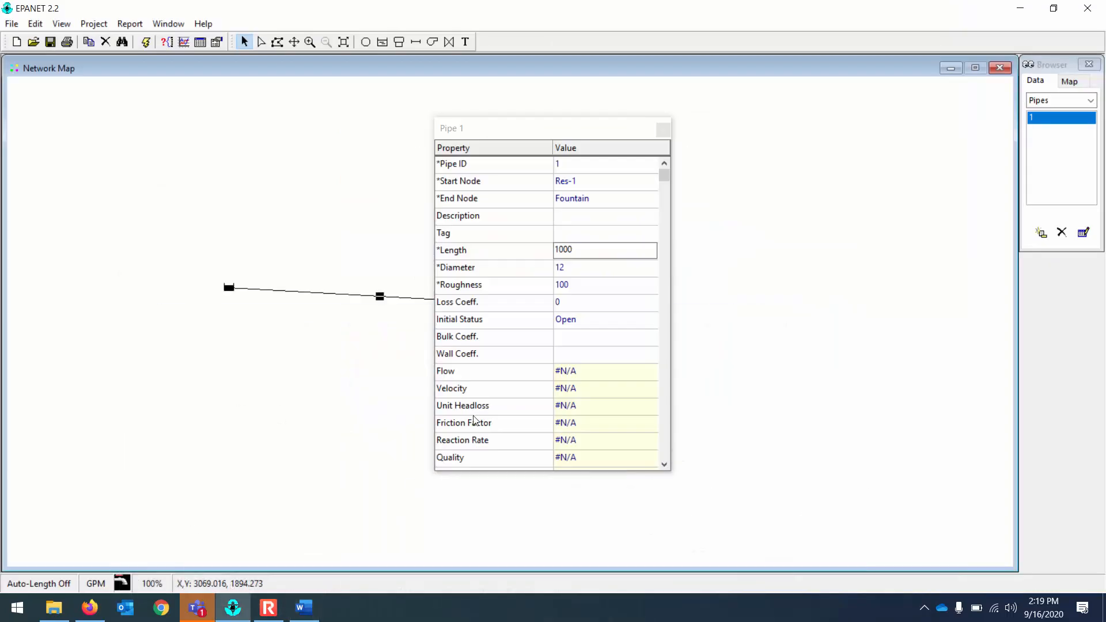
# Step: Set the pipe's length to 175, diameter to 3 and roughness to 110, and close its properties
pyautogui.click(590, 250)
pyautogui.moveTo(590, 249); pyautogui.dragTo(518, 242)
pyautogui.write('175')
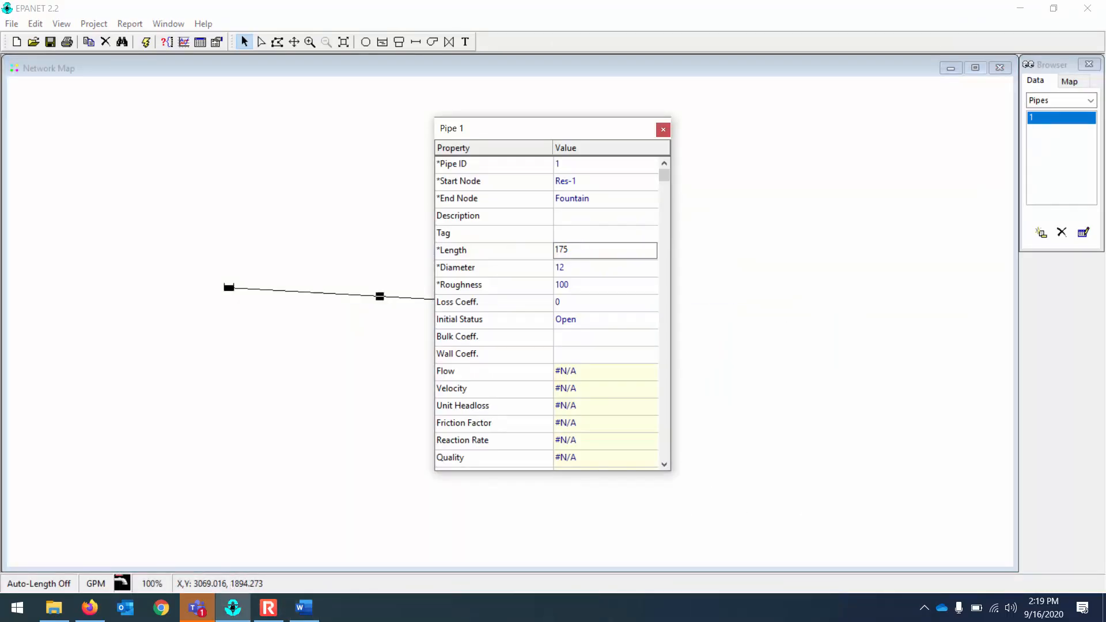
pyautogui.click(571, 266)
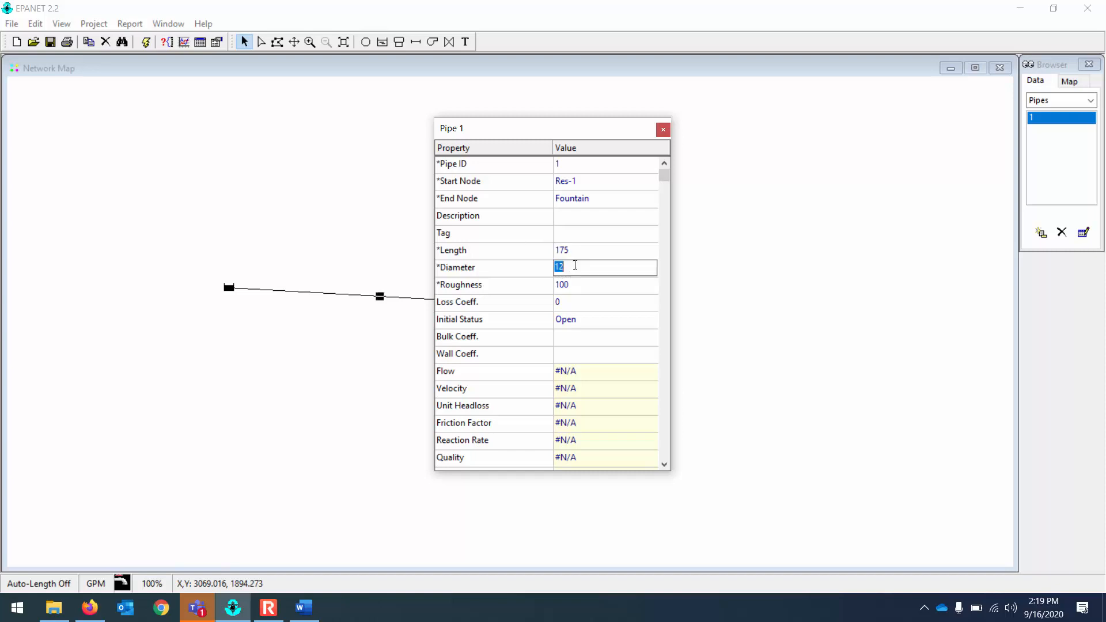
pyautogui.write('3')
pyautogui.click(579, 284)
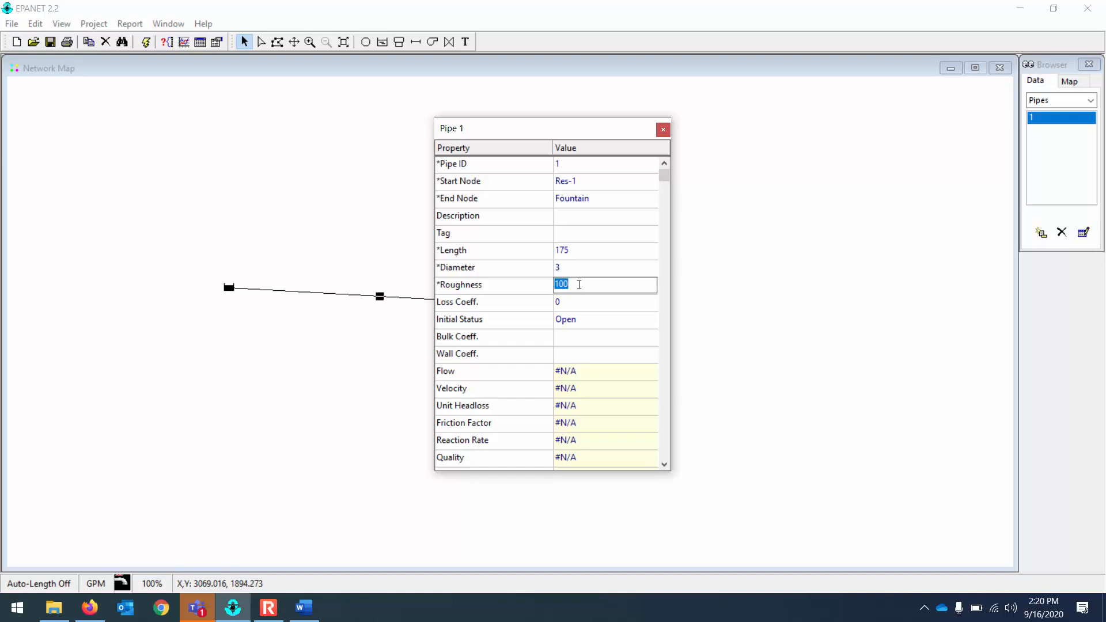
pyautogui.write('110')
pyautogui.moveTo(576, 281); pyautogui.dragTo(556, 281)
pyautogui.click(664, 129)
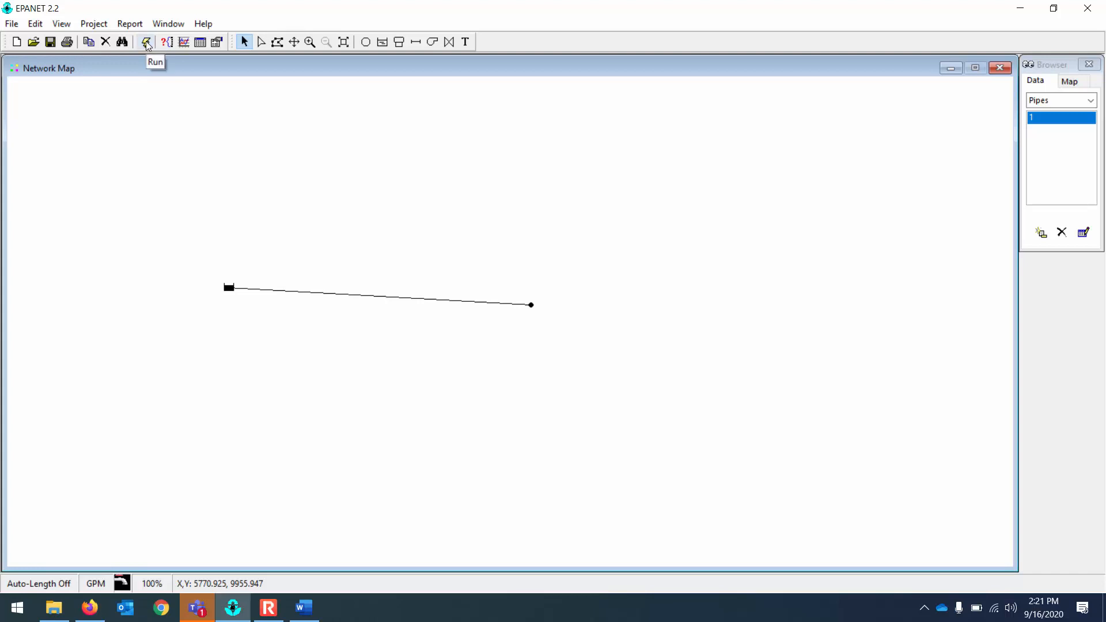
# Step: Run the hydraulic analysis of the network and dismiss the run status
pyautogui.click(146, 44)
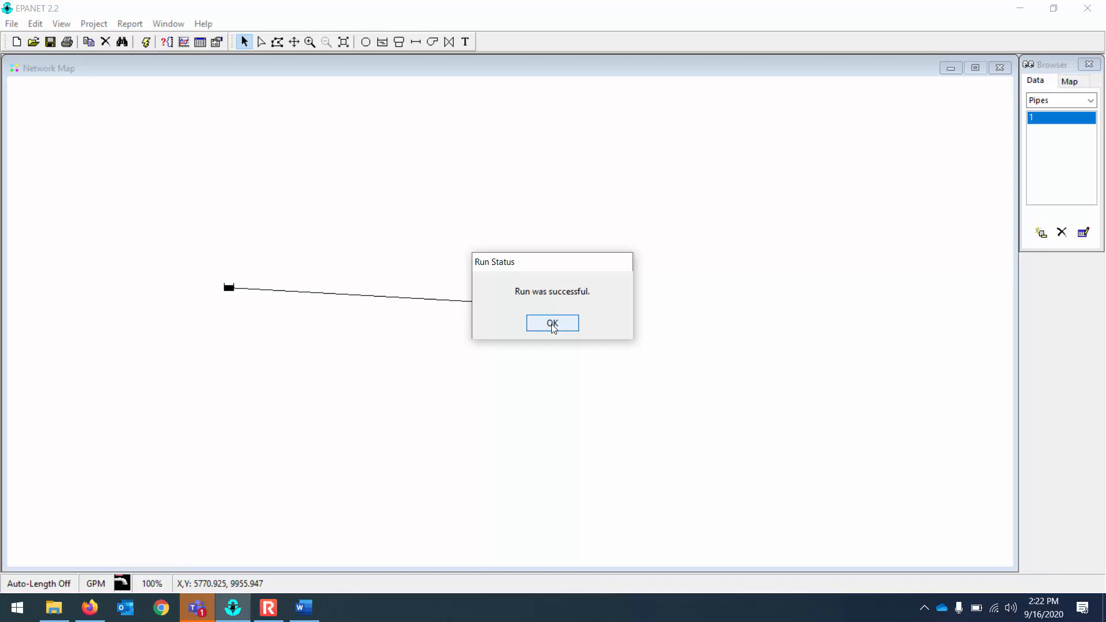
pyautogui.click(551, 324)
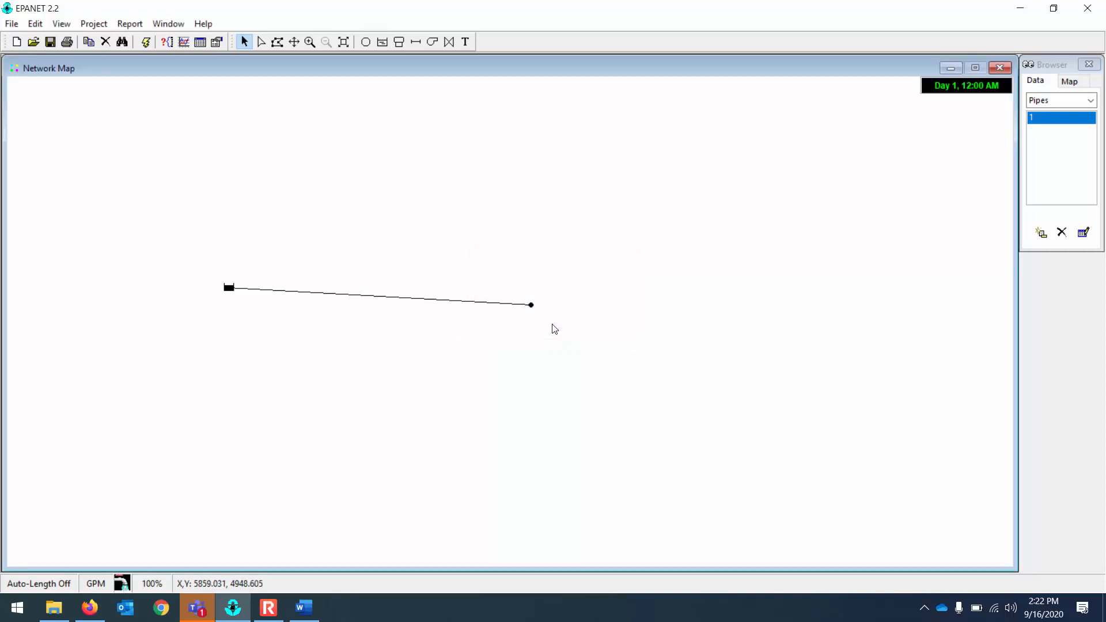
# Step: Look up the in-class demonstration question in the Word lab document, and check the pressure in the Fountain junction's properties in EPANET
pyautogui.click(301, 602)
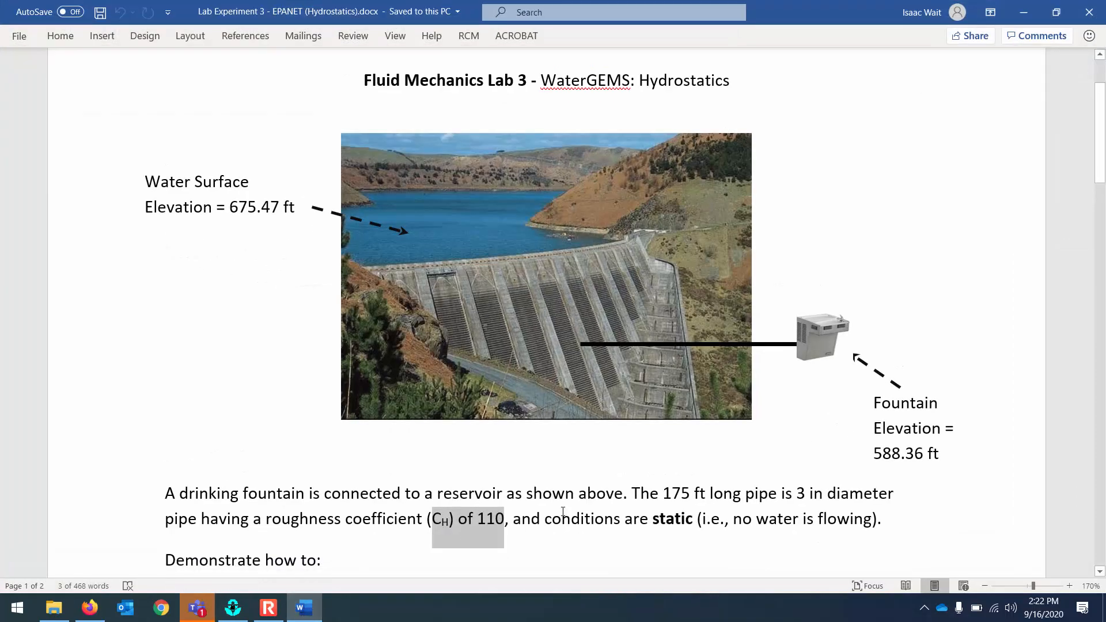
pyautogui.click(620, 519)
pyautogui.scroll(-5, 604, 506)
pyautogui.scroll(-3, 596, 492)
pyautogui.moveTo(508, 476); pyautogui.dragTo(794, 474)
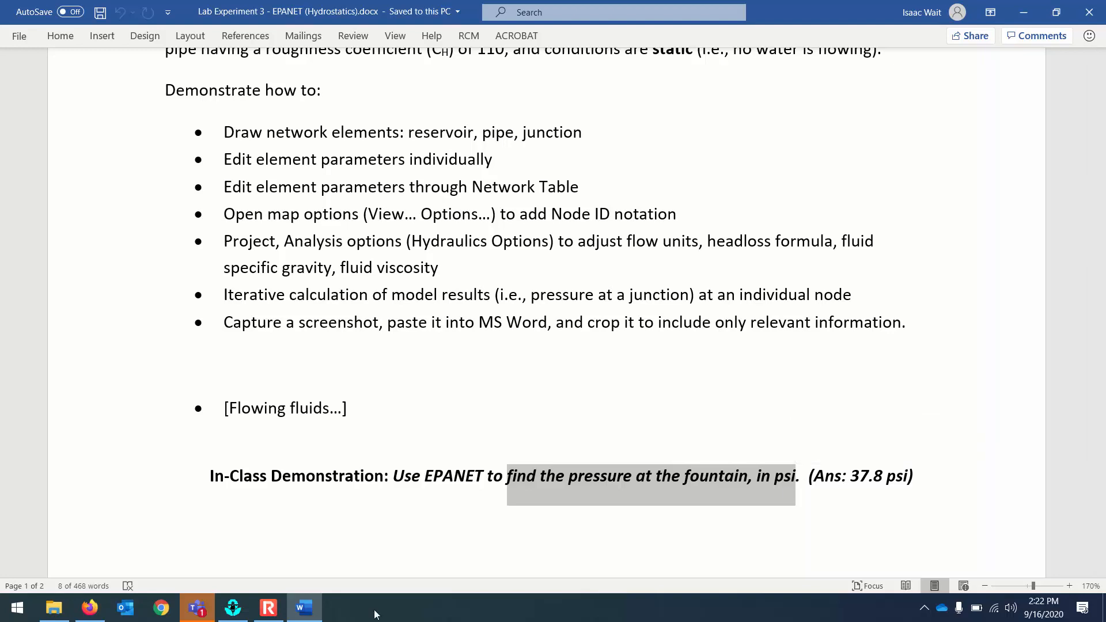
pyautogui.moveTo(250, 614)
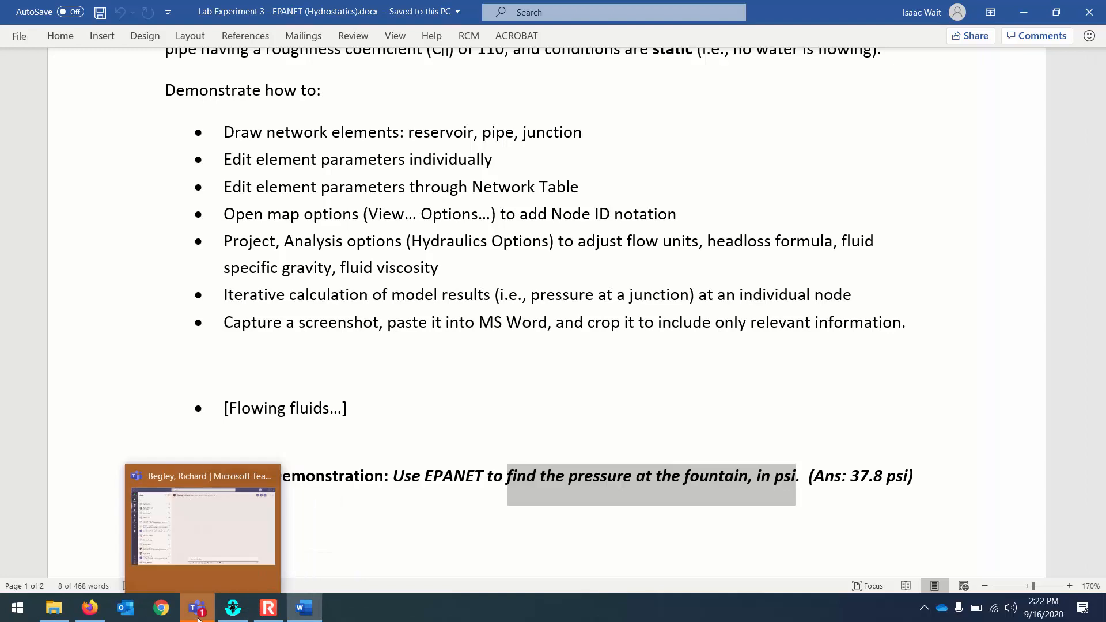
pyautogui.click(241, 615)
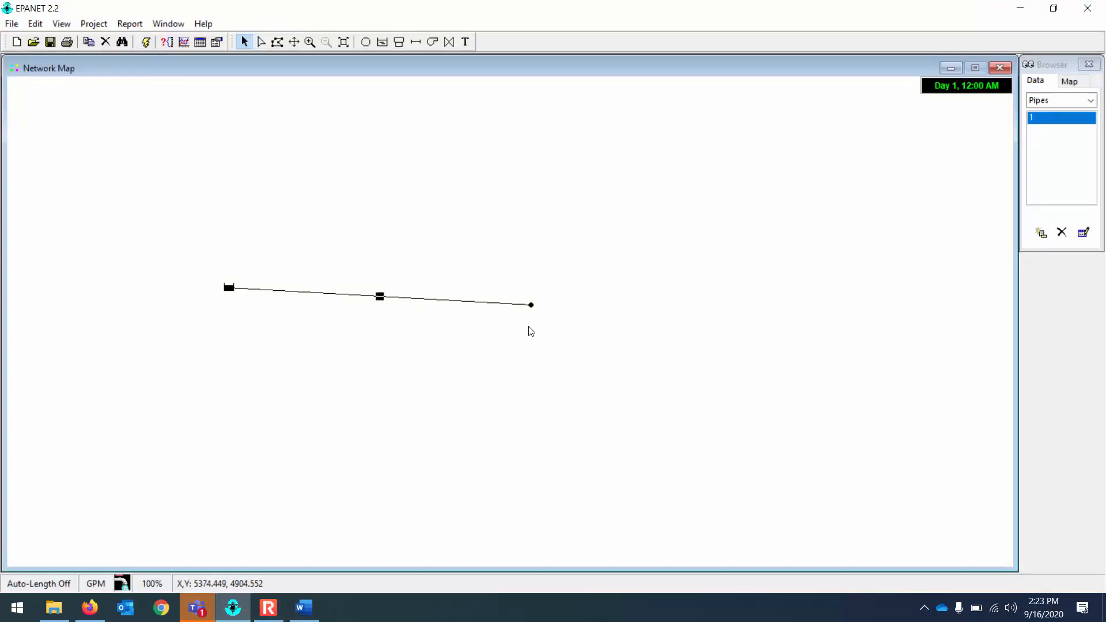
pyautogui.doubleClick(535, 312)
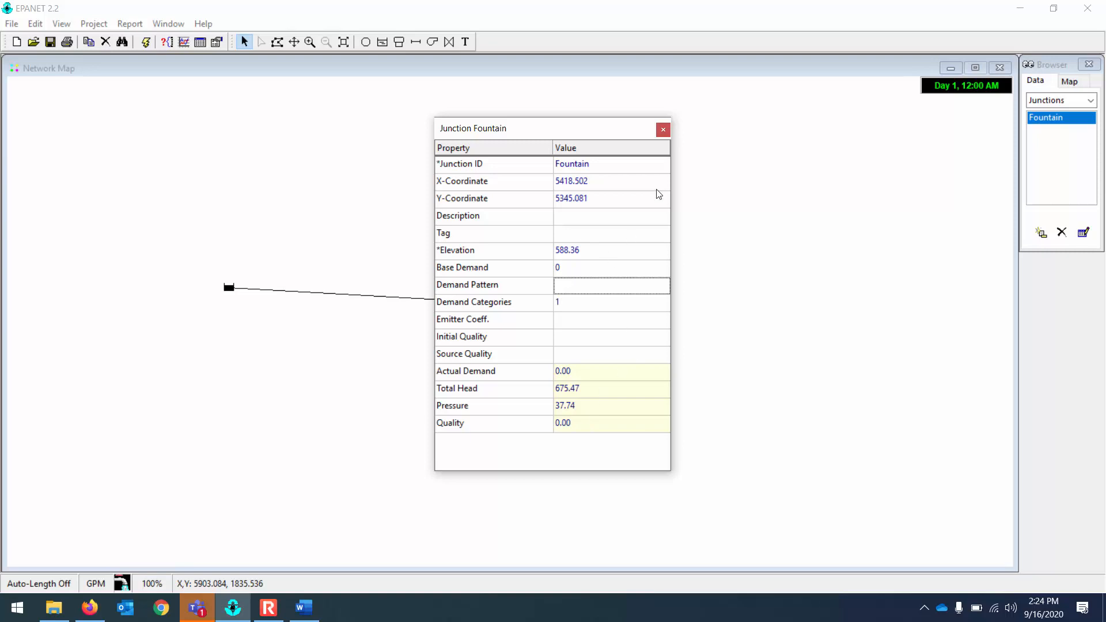
pyautogui.click(663, 131)
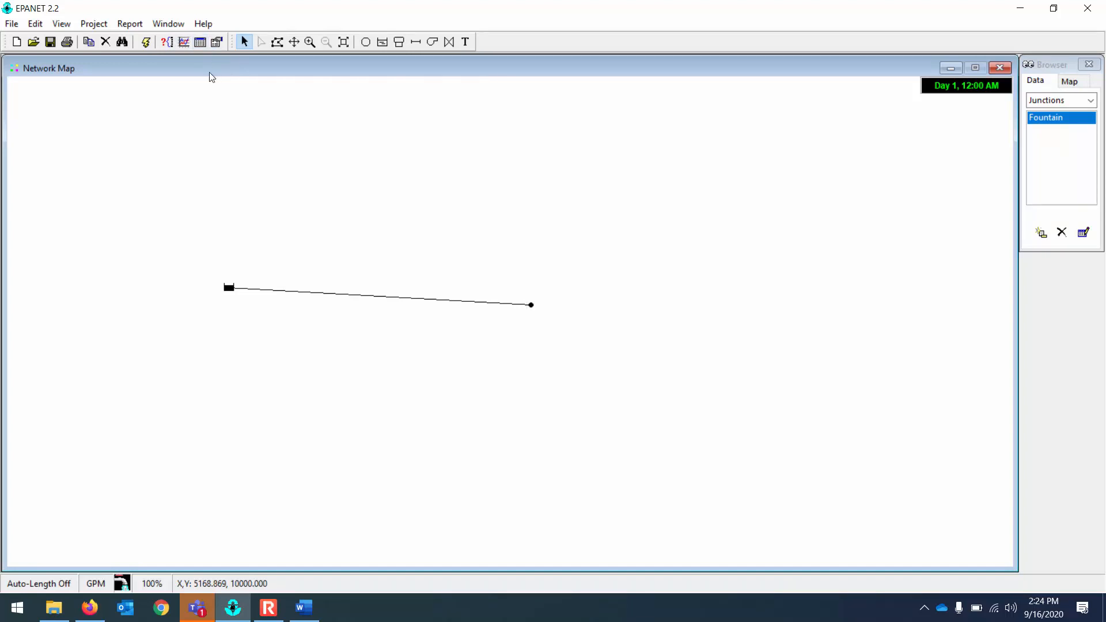
# Step: Create a network nodes table that also includes Elevation and Base Demand, review it below the network drawing, and close it
pyautogui.click(202, 43)
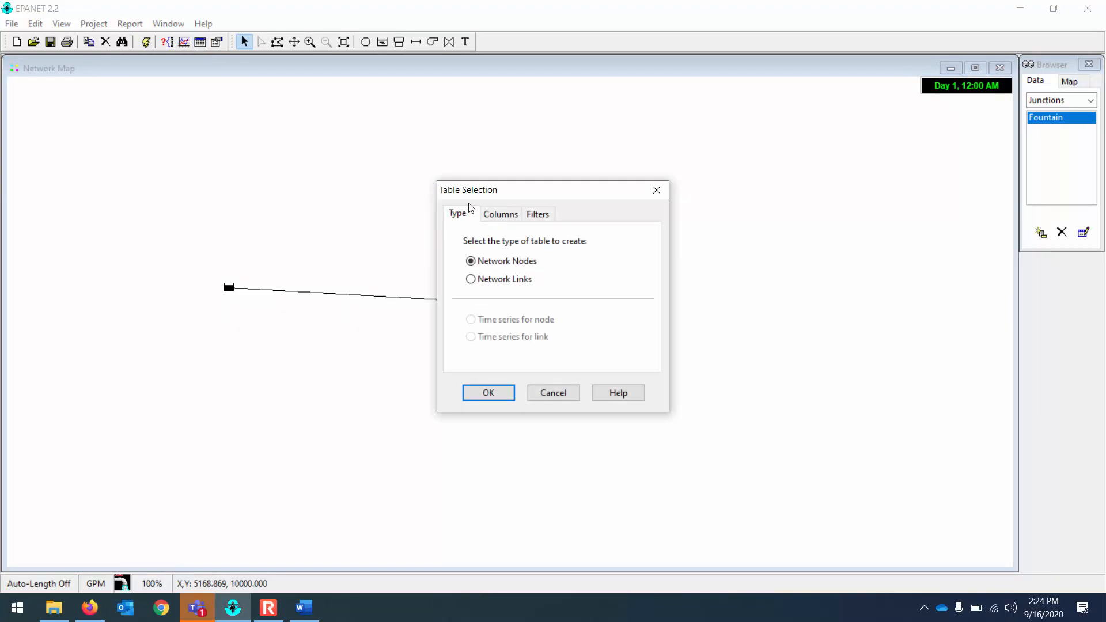
pyautogui.click(497, 217)
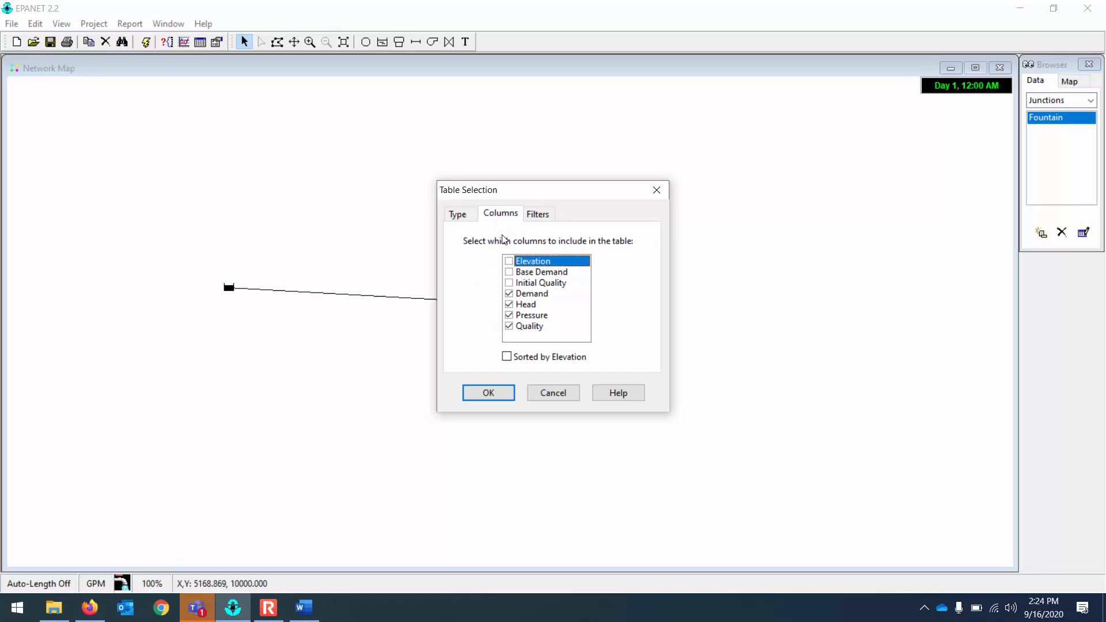
pyautogui.click(510, 272)
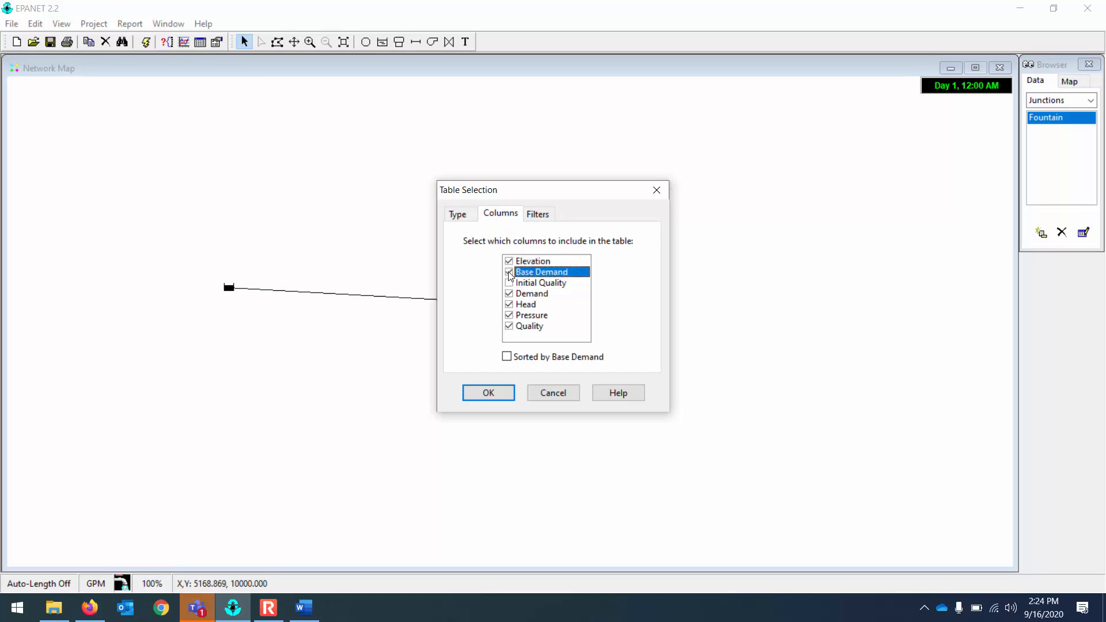
pyautogui.click(489, 392)
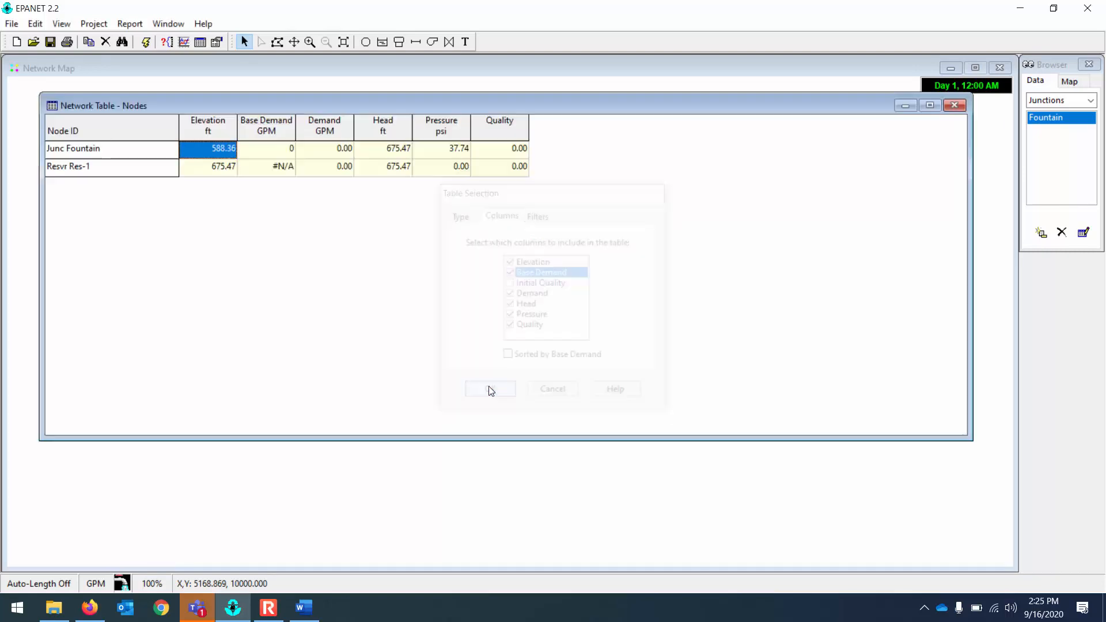
pyautogui.moveTo(39, 93); pyautogui.dragTo(69, 258)
pyautogui.moveTo(188, 274); pyautogui.dragTo(190, 352)
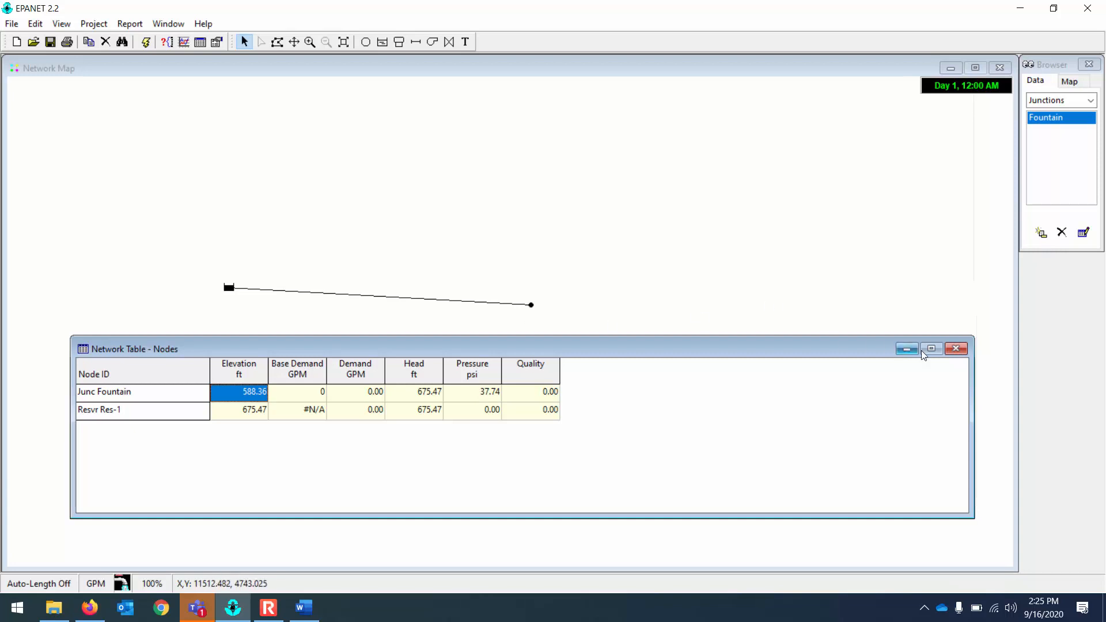
pyautogui.click(956, 348)
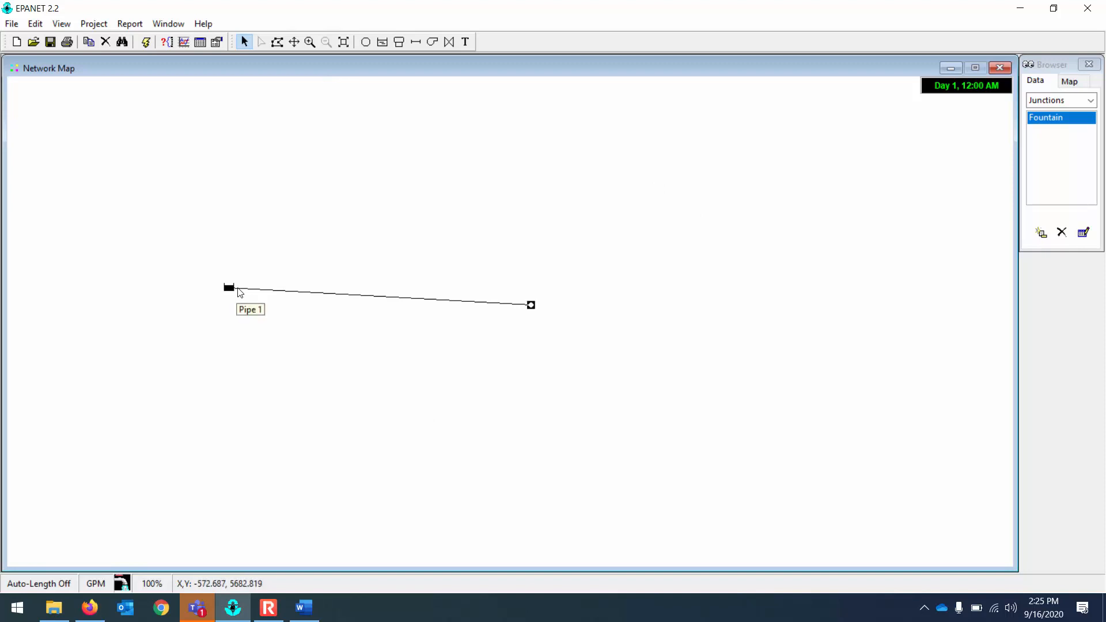
# Step: Turn on the display of node IDs in the map's notation options
pyautogui.click(63, 25)
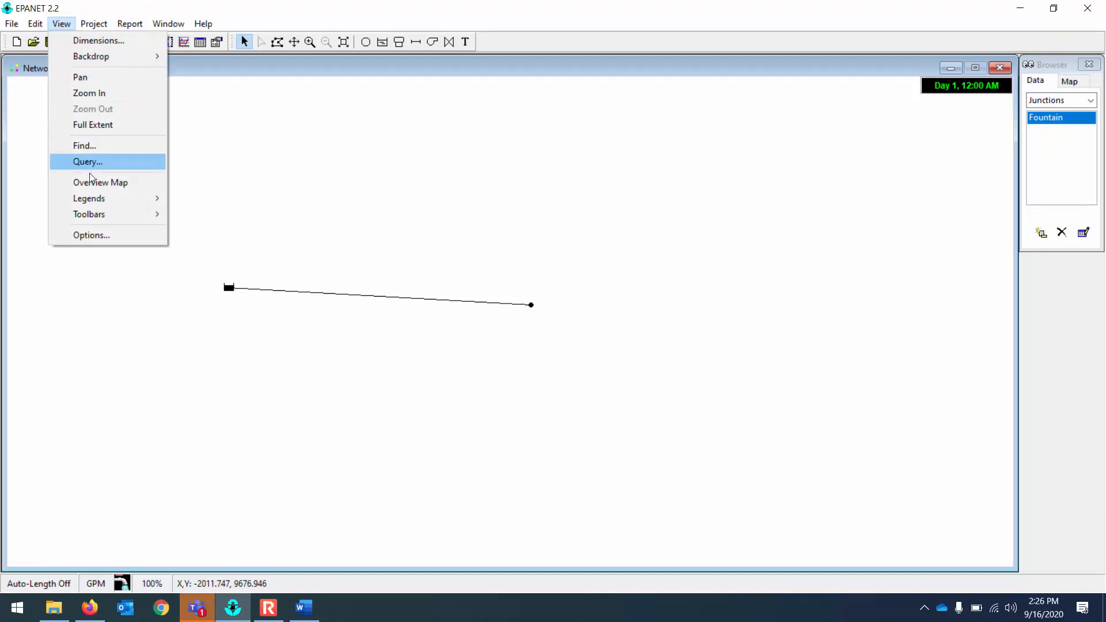
pyautogui.click(94, 235)
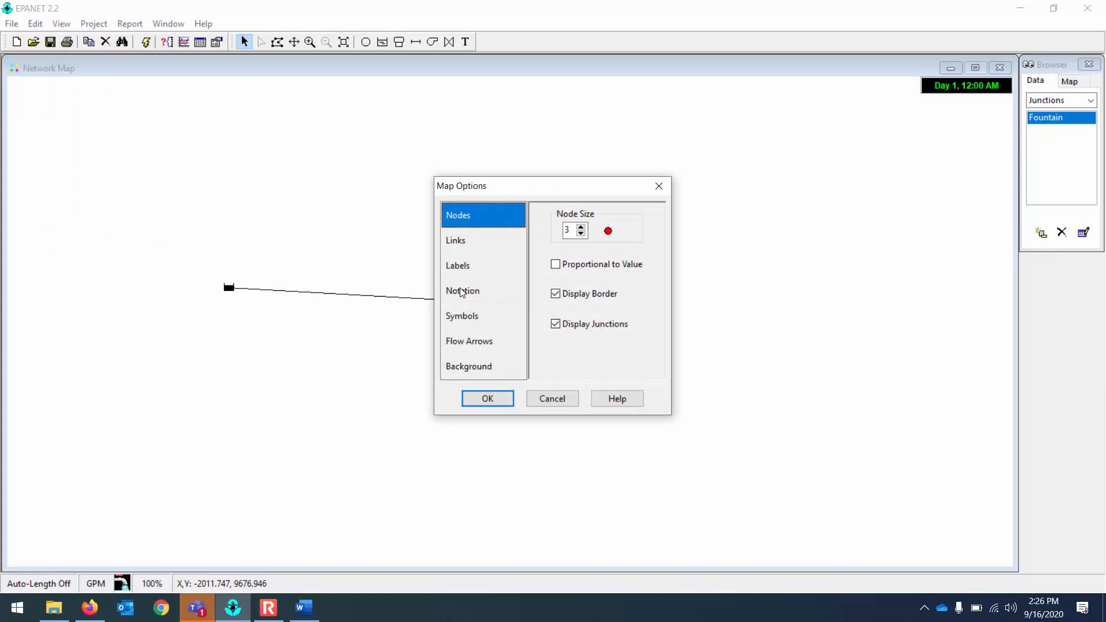
pyautogui.click(462, 292)
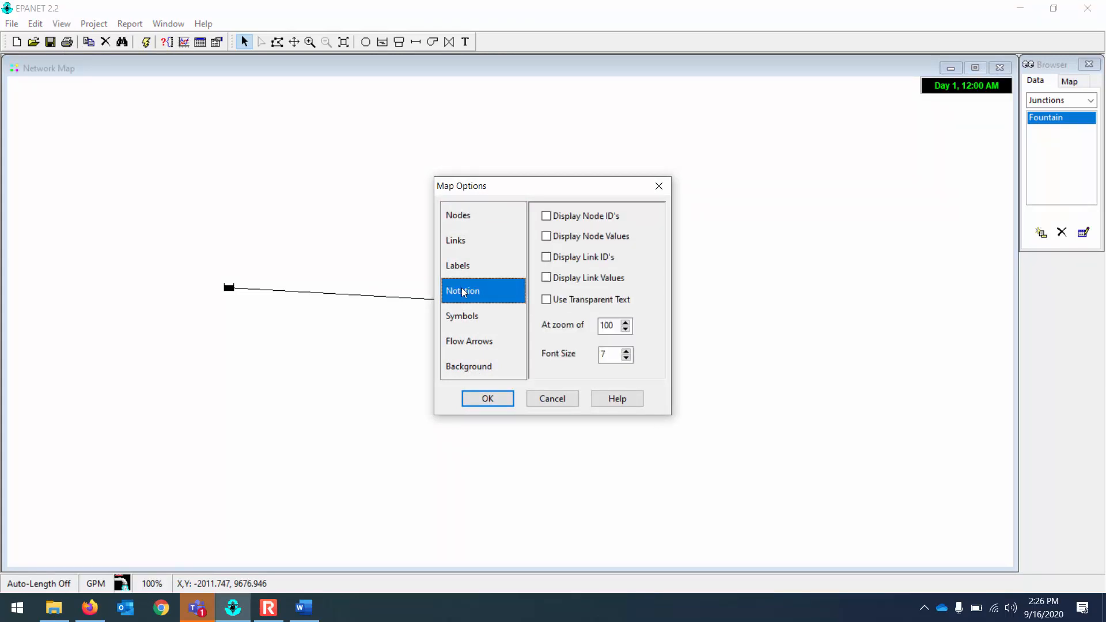
pyautogui.click(547, 216)
pyautogui.moveTo(555, 202); pyautogui.dragTo(788, 222)
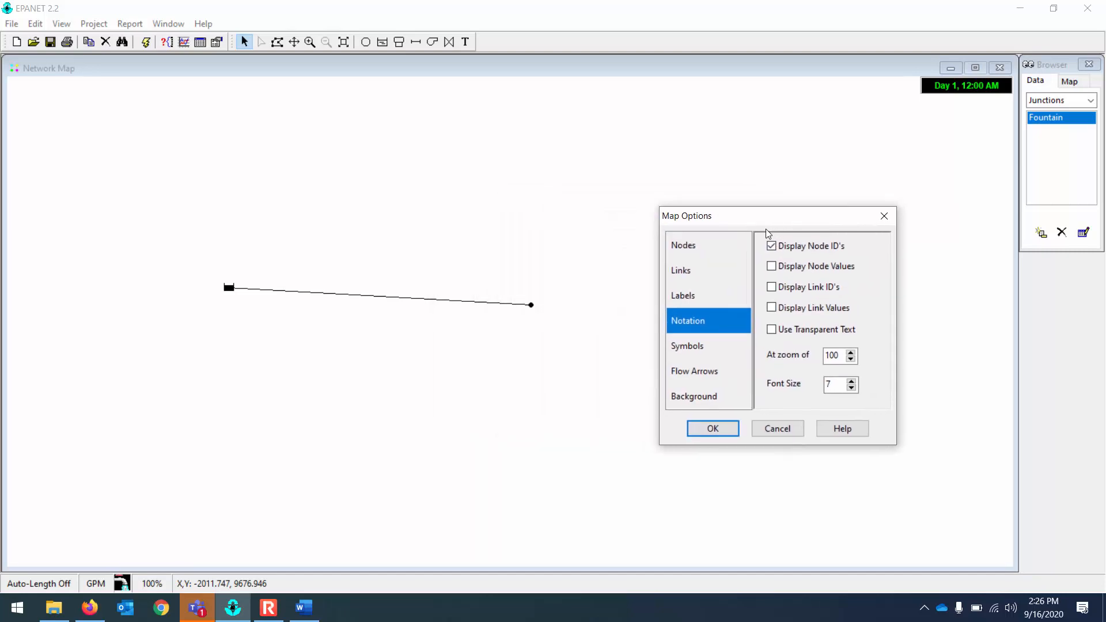
pyautogui.click(711, 426)
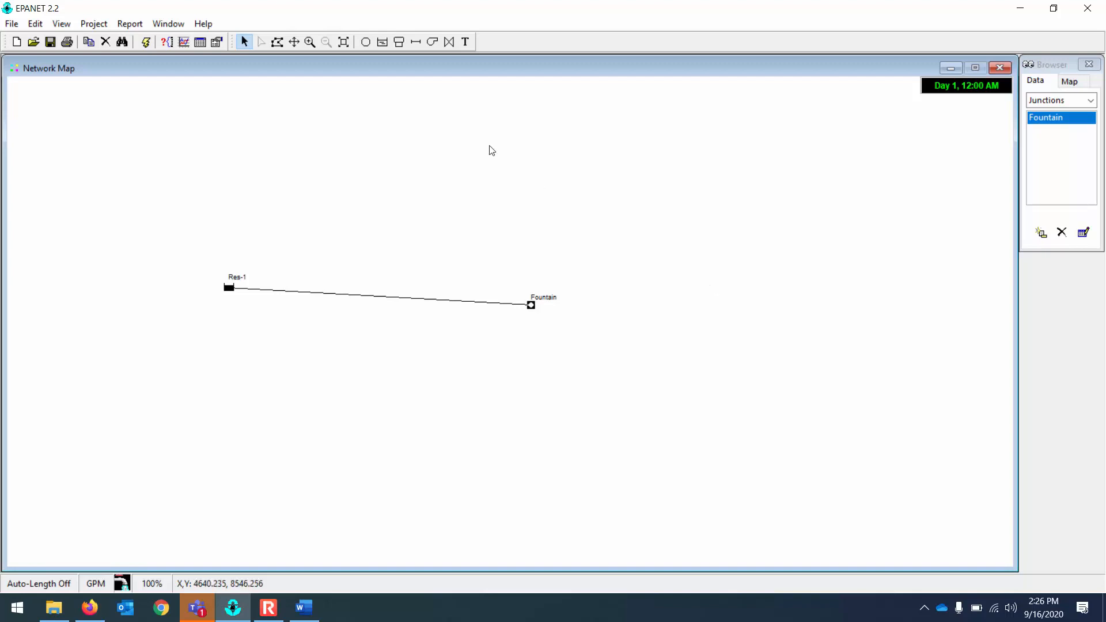
# Step: Examine the available flow units in the project's hydraulics options, and close the options with GPM kept
pyautogui.click(98, 25)
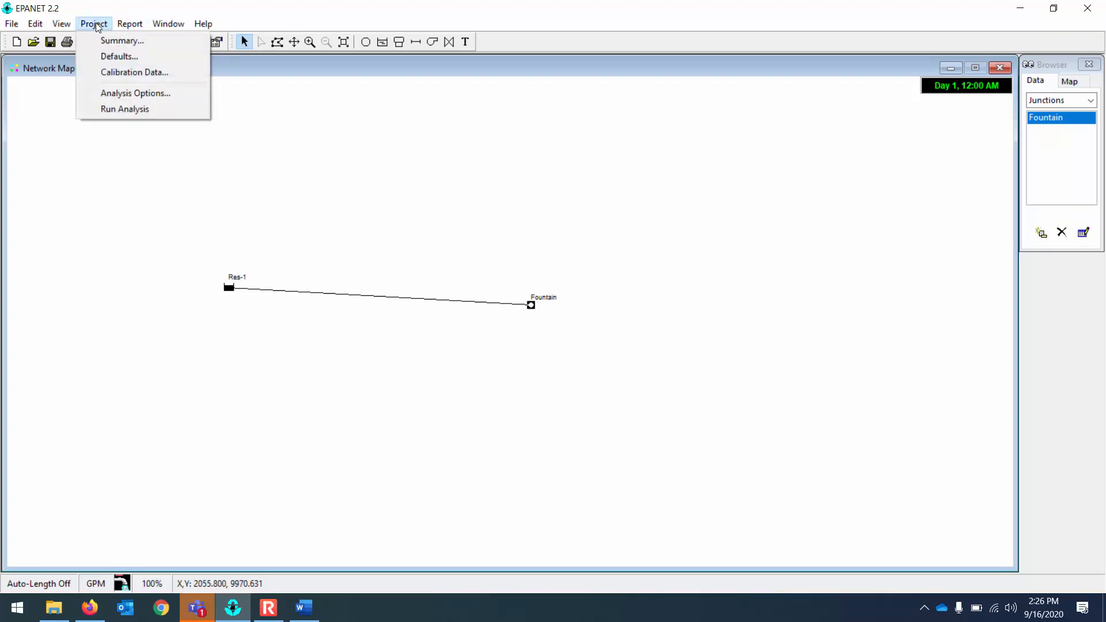
pyautogui.click(132, 94)
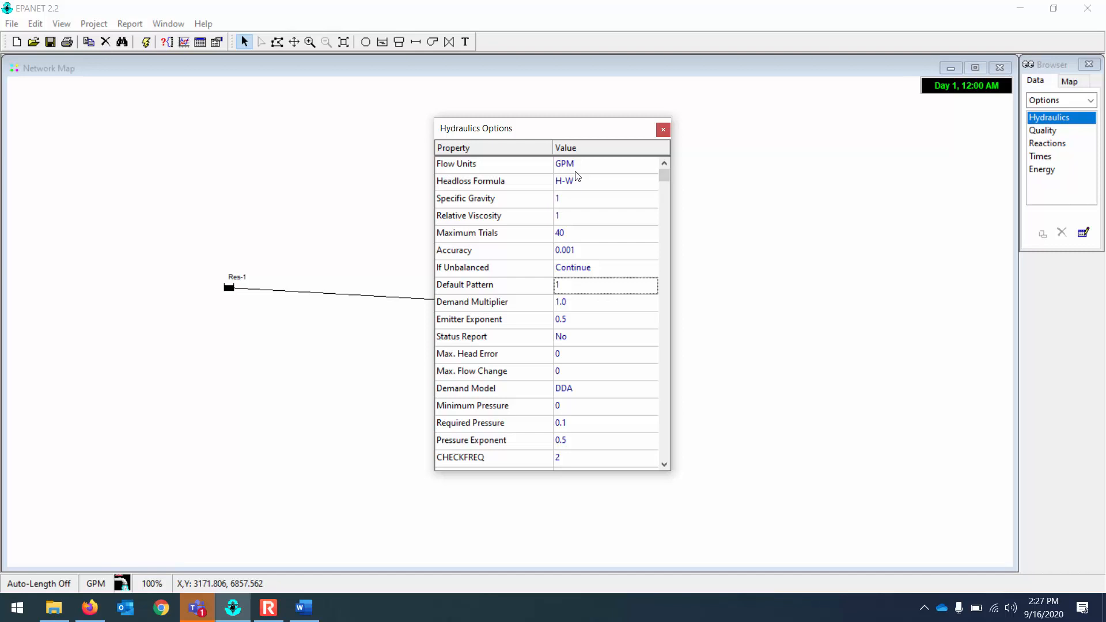
pyautogui.click(622, 165)
pyautogui.click(650, 167)
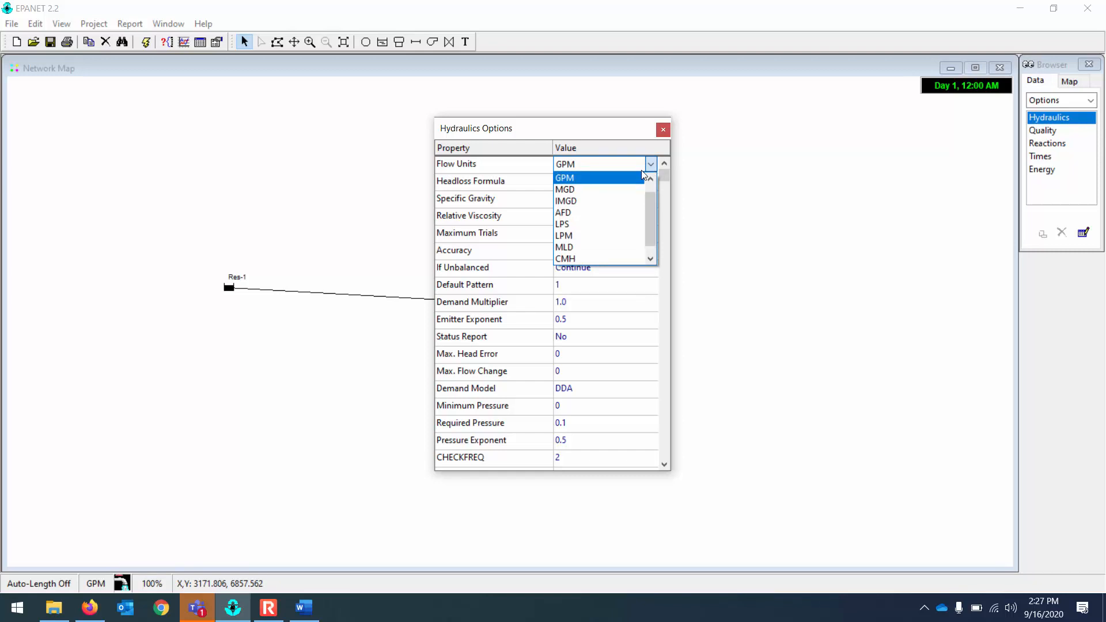
pyautogui.moveTo(648, 206); pyautogui.dragTo(652, 194)
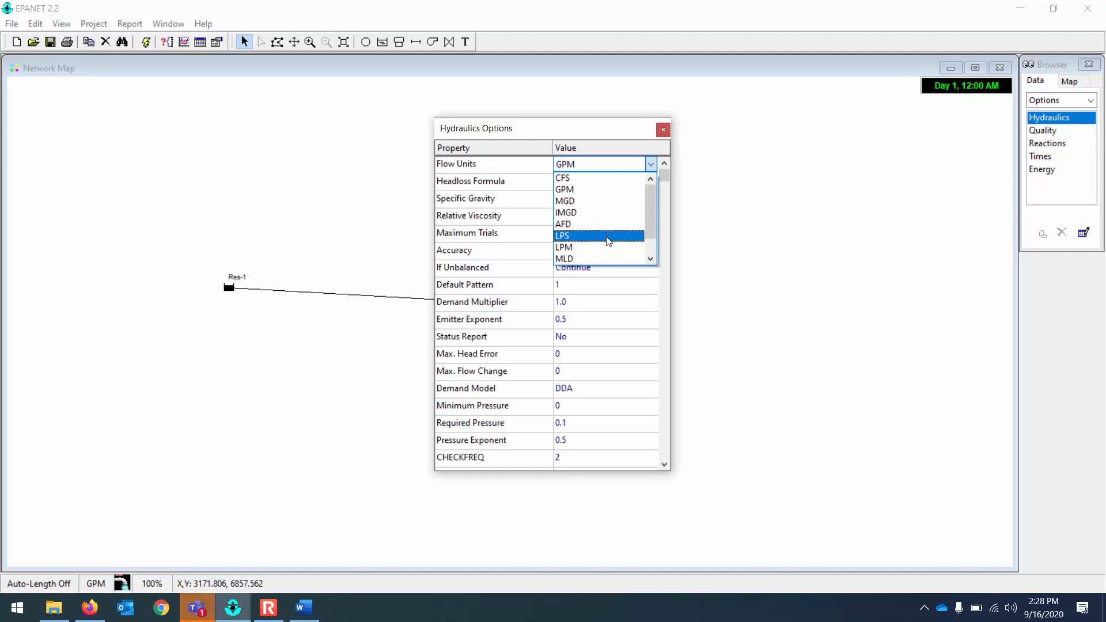
pyautogui.click(664, 126)
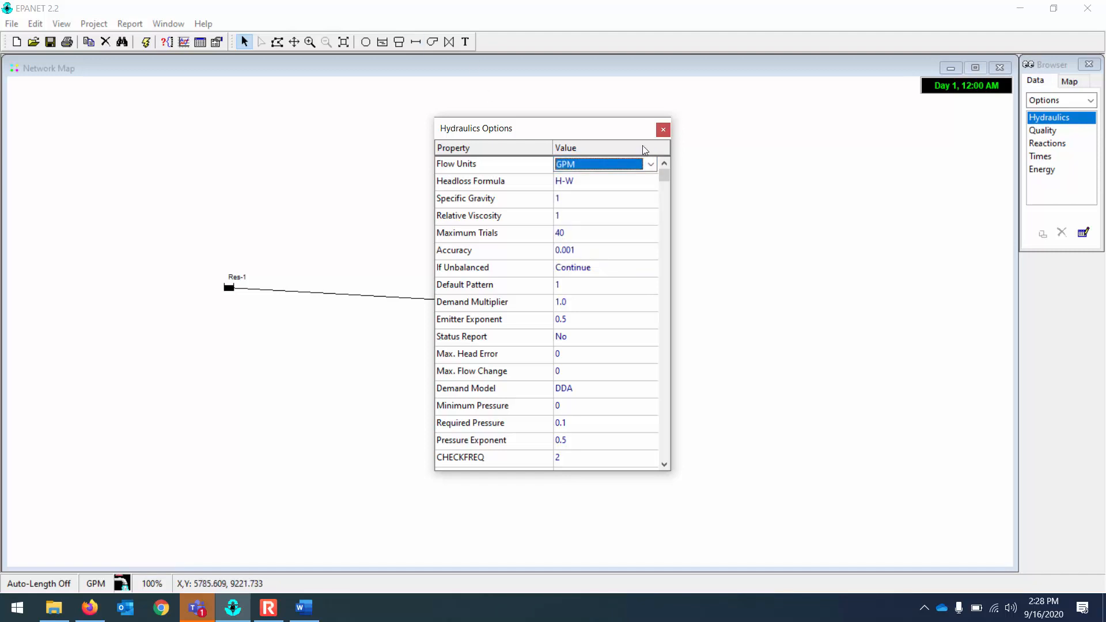
pyautogui.click(663, 129)
# Step: Reopen the hydraulics options, review the headloss formula choices and select H-W
pyautogui.click(96, 23)
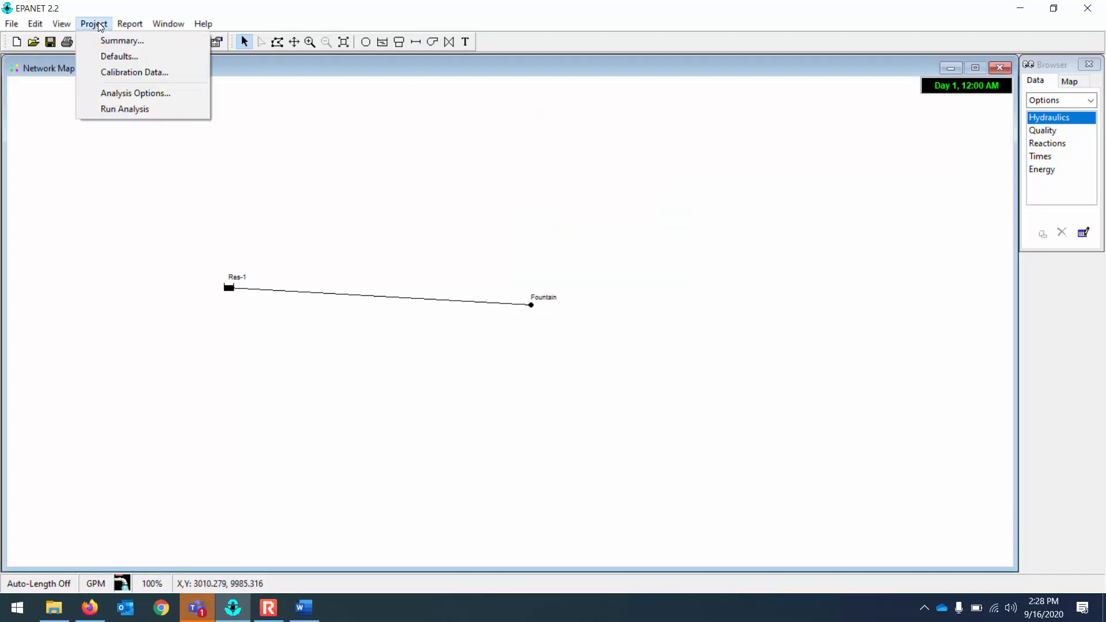
pyautogui.click(141, 95)
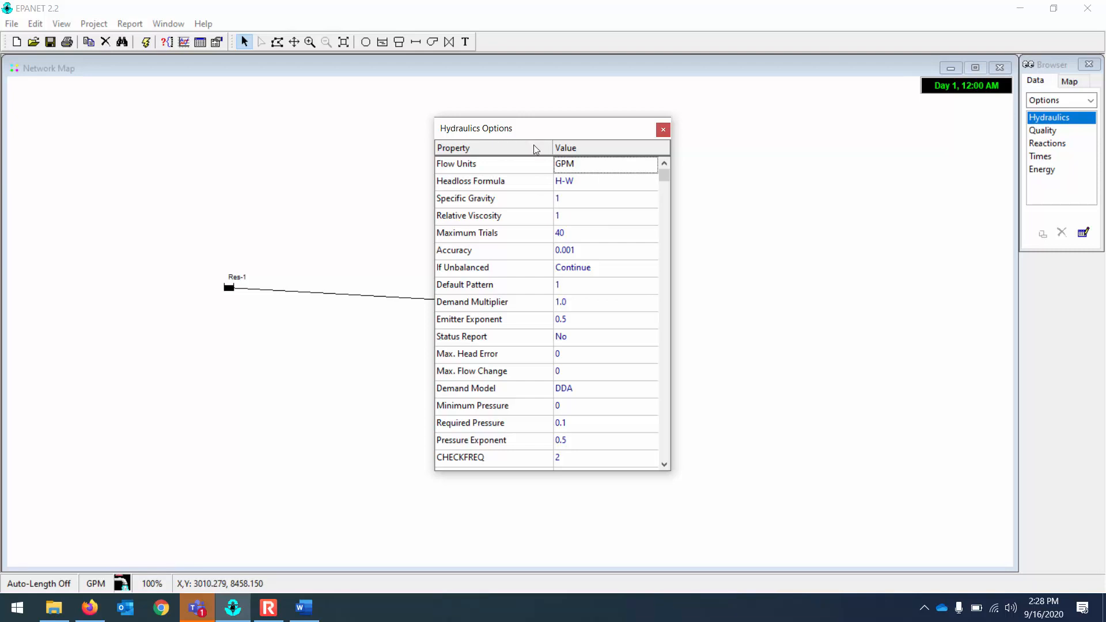
pyautogui.click(599, 167)
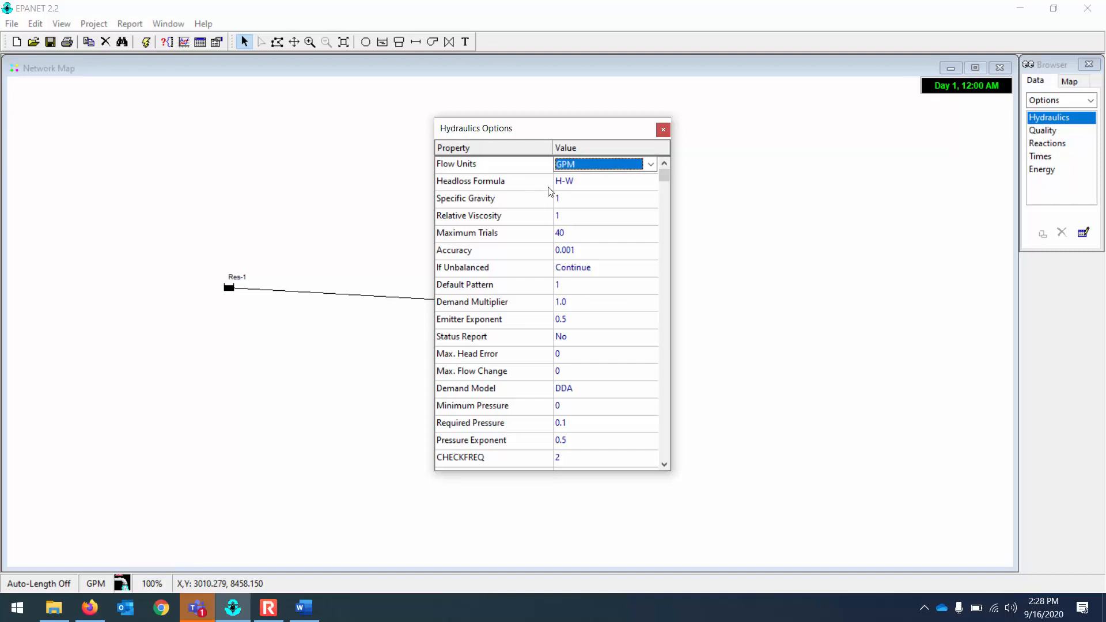
pyautogui.click(641, 184)
pyautogui.click(650, 183)
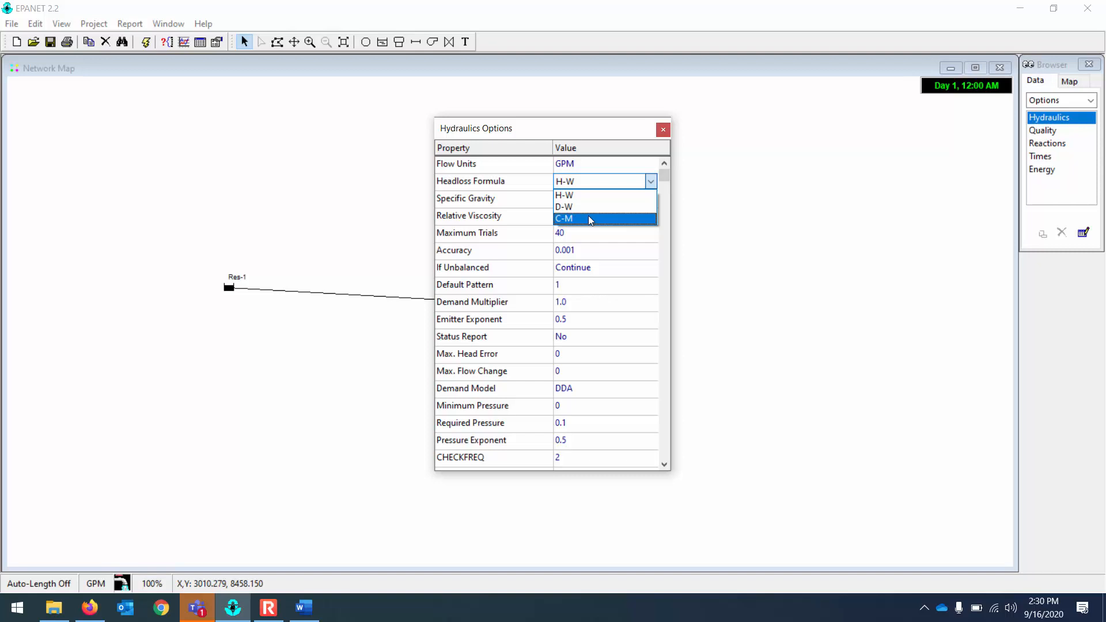
pyautogui.click(592, 196)
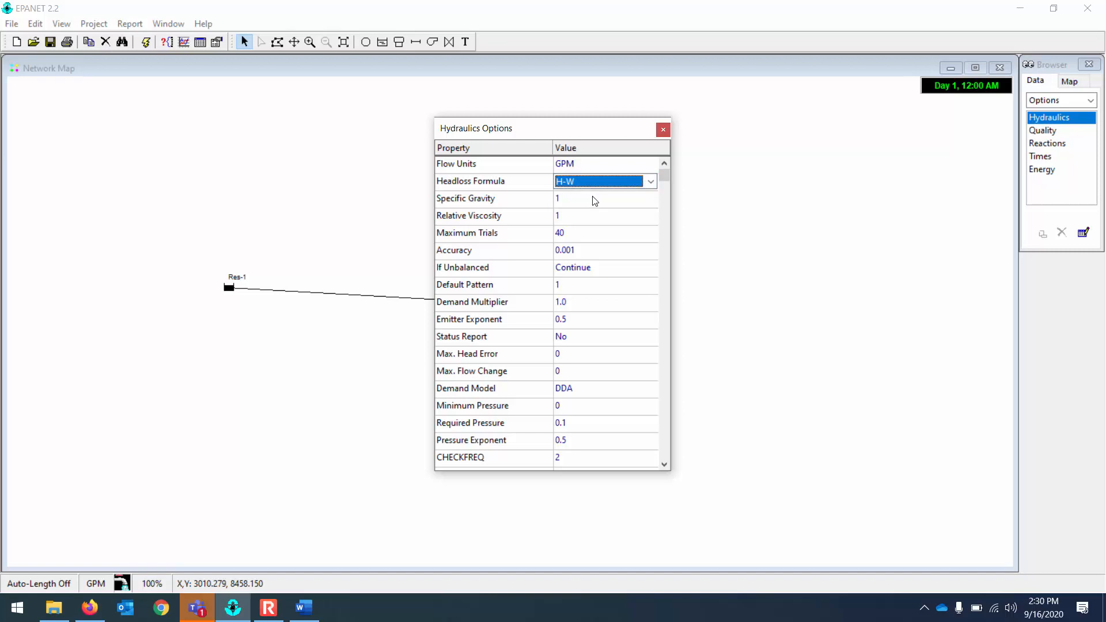
# Step: Try a fluid specific gravity of 13.56 in the hydraulics options and restore it to 1
pyautogui.click(491, 202)
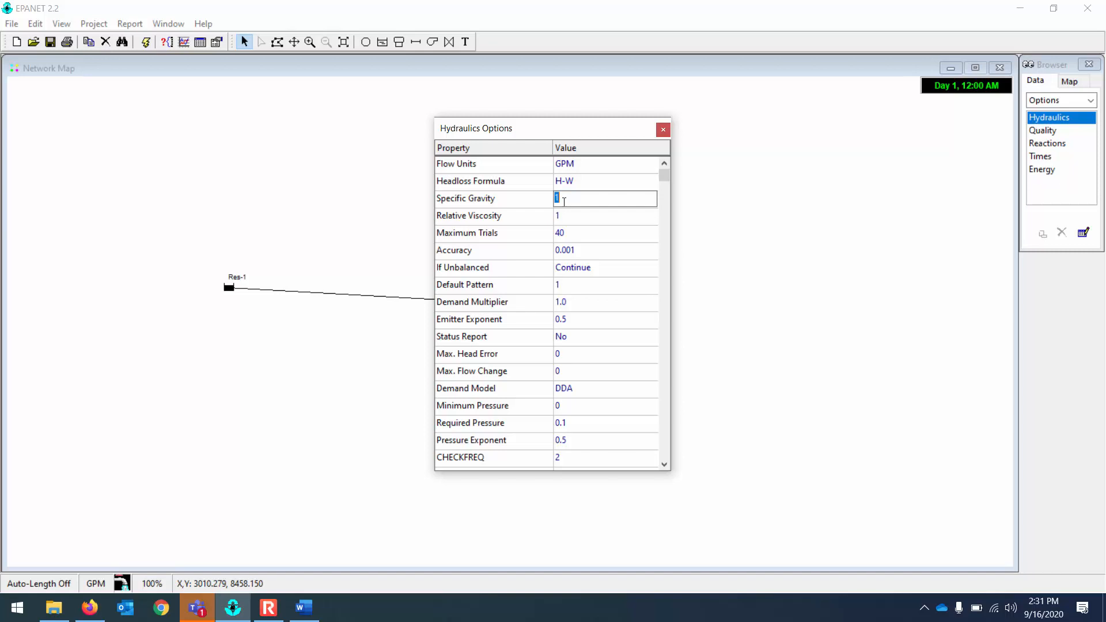
pyautogui.click(564, 200)
pyautogui.moveTo(569, 200); pyautogui.dragTo(551, 197)
pyautogui.write('13.56')
pyautogui.press('BackSpace')
pyautogui.press('BackSpace')
pyautogui.press('BackSpace')
pyautogui.press('BackSpace')
pyautogui.press('BackSpace')
pyautogui.write('1')
pyautogui.click(568, 217)
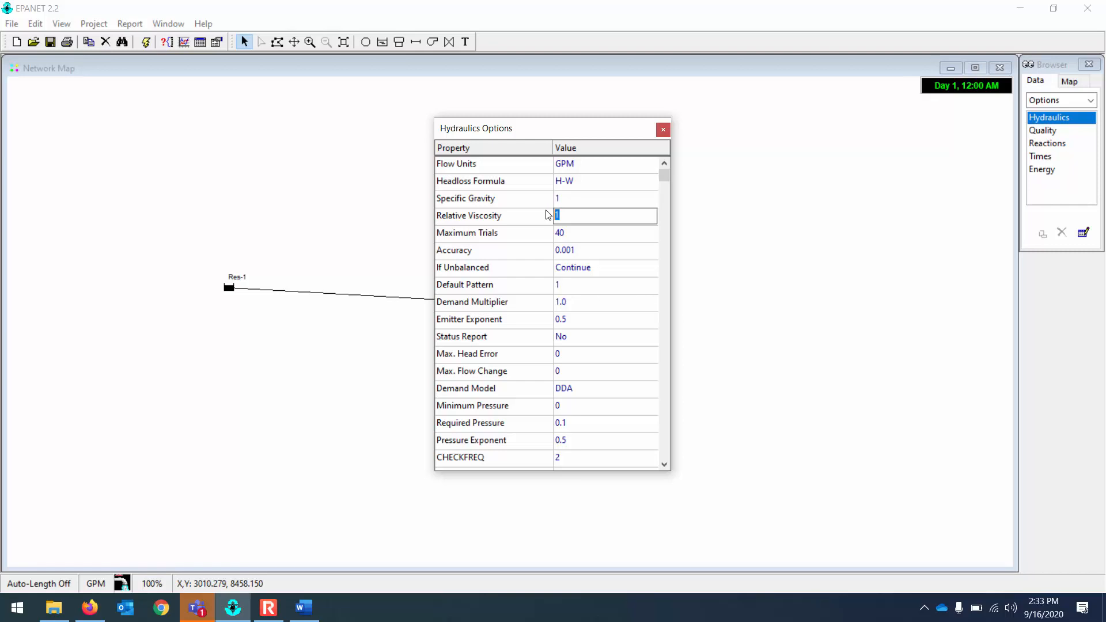
# Step: Review the remaining hydraulics options from relative viscosity down through the solver and demand settings, and close them without edits
pyautogui.click(564, 201)
pyautogui.click(565, 216)
pyautogui.press('Down')
pyautogui.press('Down')
pyautogui.press('Down')
pyautogui.press('Down')
pyautogui.press('Down')
pyautogui.press('Down')
pyautogui.press('Down')
pyautogui.press('Down')
pyautogui.press('Down')
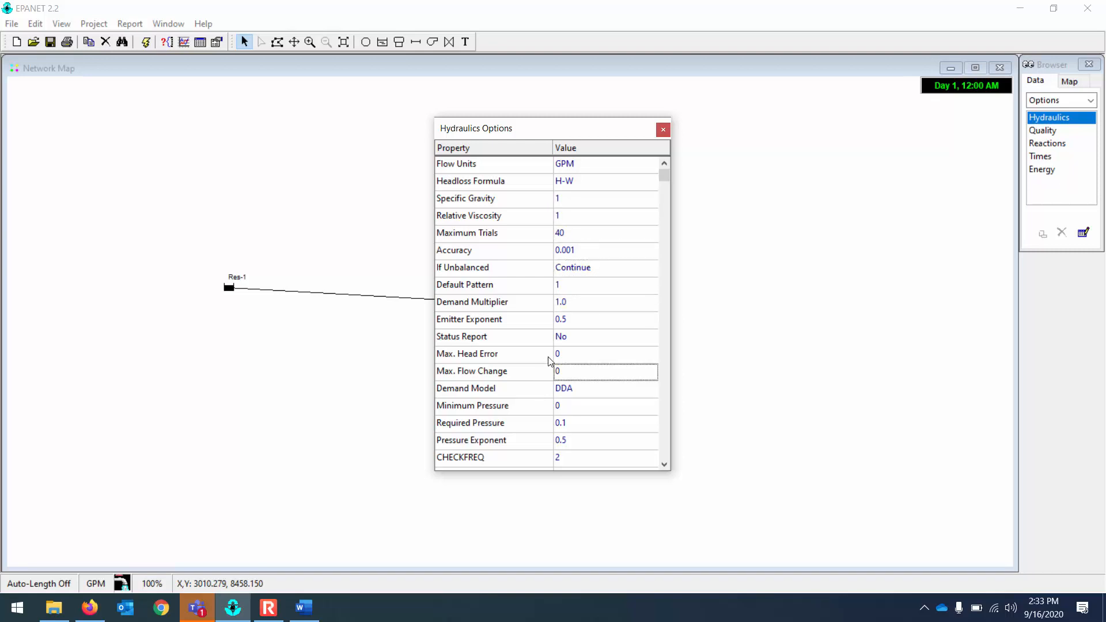
pyautogui.press('Down')
pyautogui.press('Down')
pyautogui.press('Down')
pyautogui.press('Down')
pyautogui.press('Down')
pyautogui.press('Down')
pyautogui.press('Down')
pyautogui.press('Up')
pyautogui.press('Up')
pyautogui.press('Up')
pyautogui.press('Up')
pyautogui.press('Up')
pyautogui.press('Up')
pyautogui.press('Up')
pyautogui.press('Up')
pyautogui.press('Up')
pyautogui.press('Up')
pyautogui.press('Up')
pyautogui.press('Up')
pyautogui.press('Up')
pyautogui.press('Up')
pyautogui.press('Up')
pyautogui.press('Up')
pyautogui.press('Up')
pyautogui.press('Up')
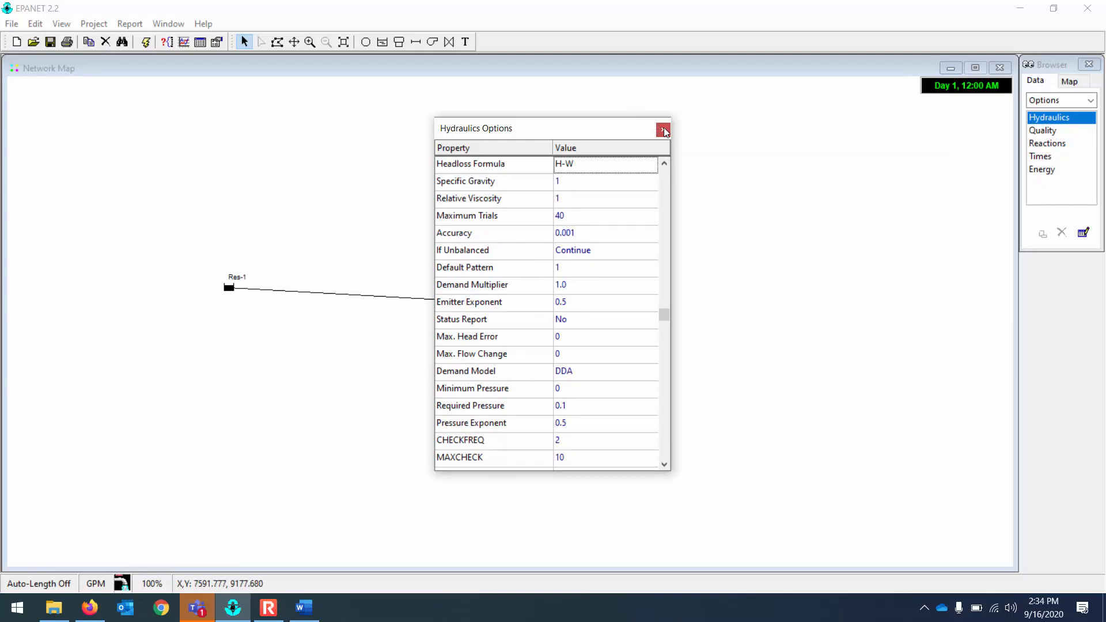
pyautogui.click(664, 131)
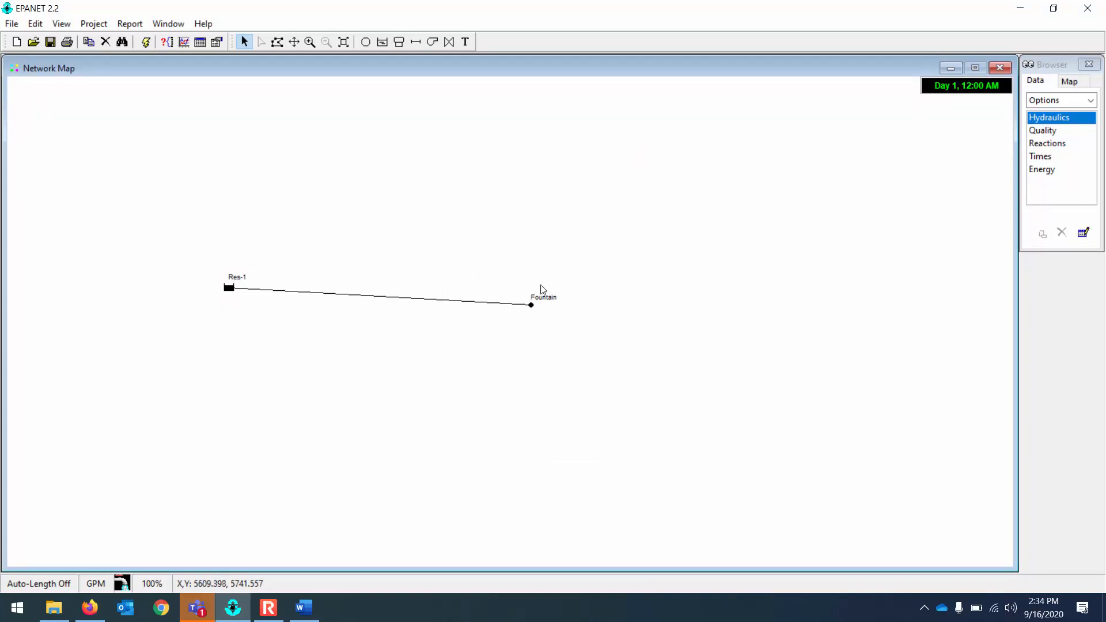
# Step: Open the Fountain junction's properties clear of the network drawing and set its base demand to 200 GPM
pyautogui.doubleClick(531, 307)
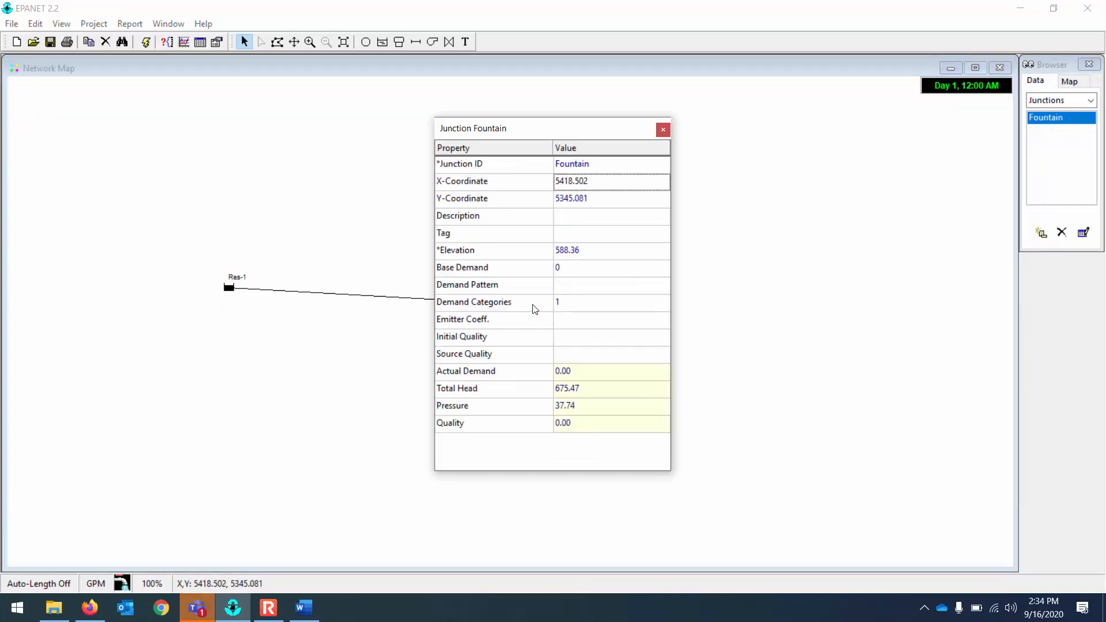
pyautogui.moveTo(536, 131); pyautogui.dragTo(715, 129)
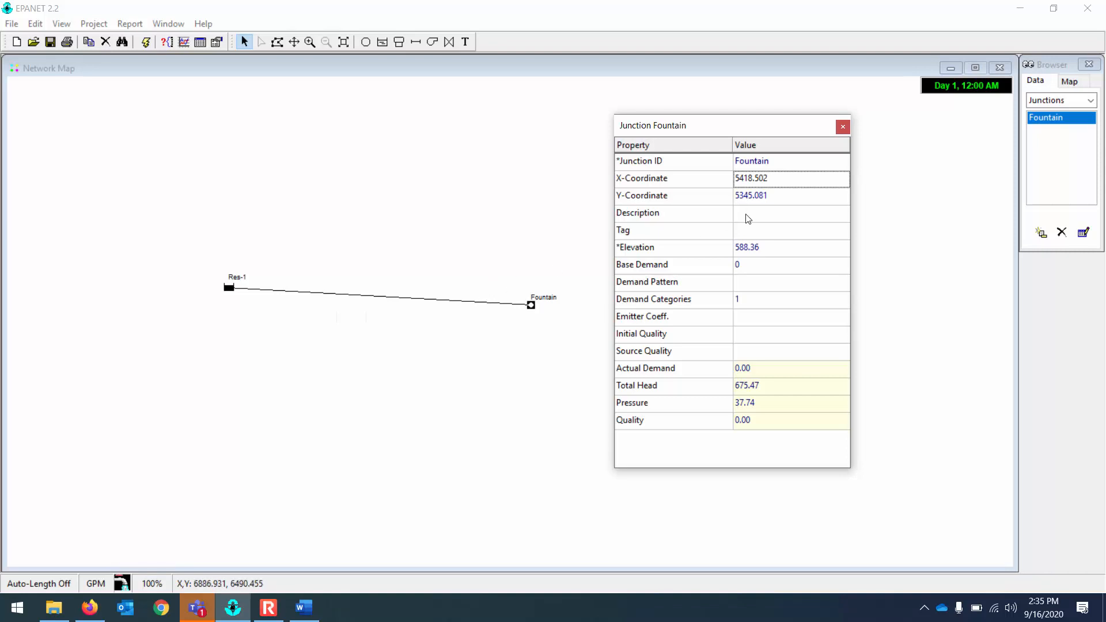
pyautogui.click(750, 270)
pyautogui.click(750, 267)
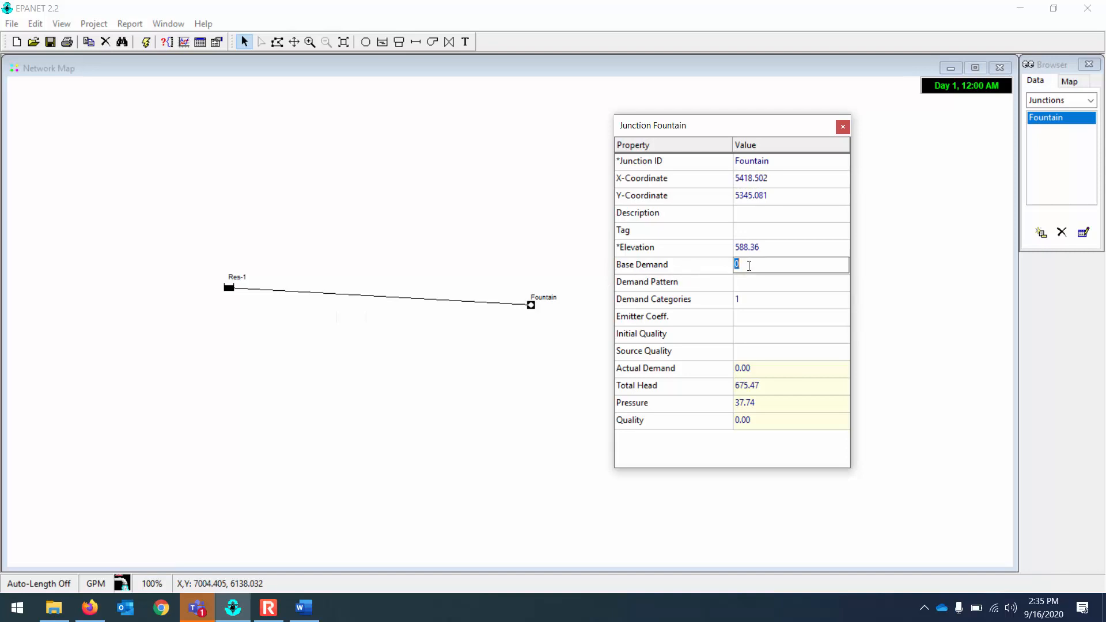
pyautogui.write('200')
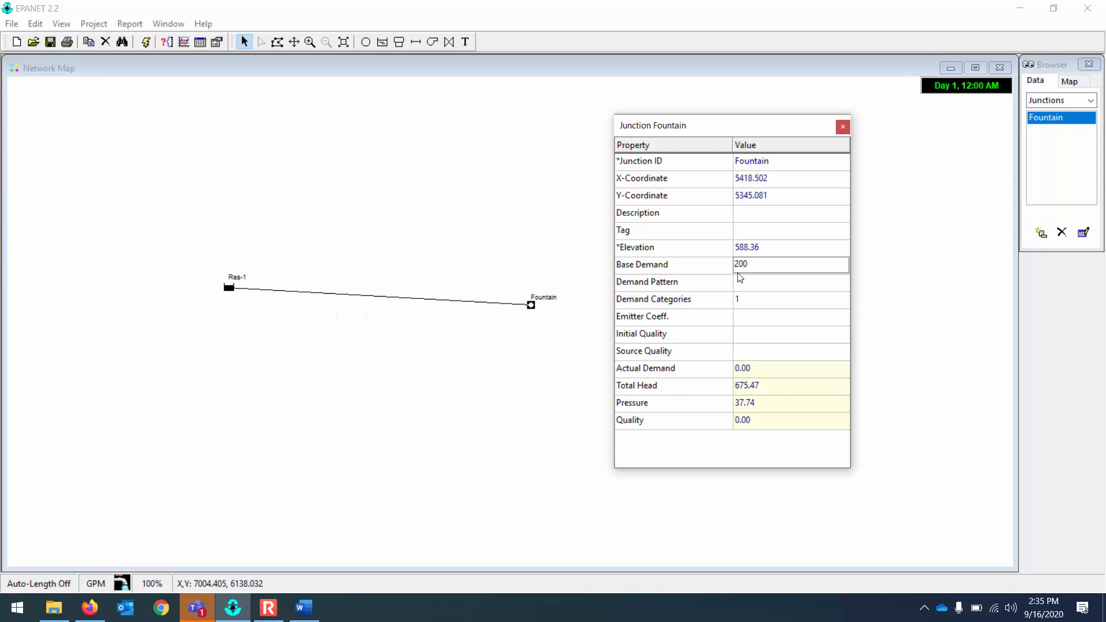
# Step: Run the analysis with the flowing demand and examine the Fountain's total head and pressure
pyautogui.click(146, 42)
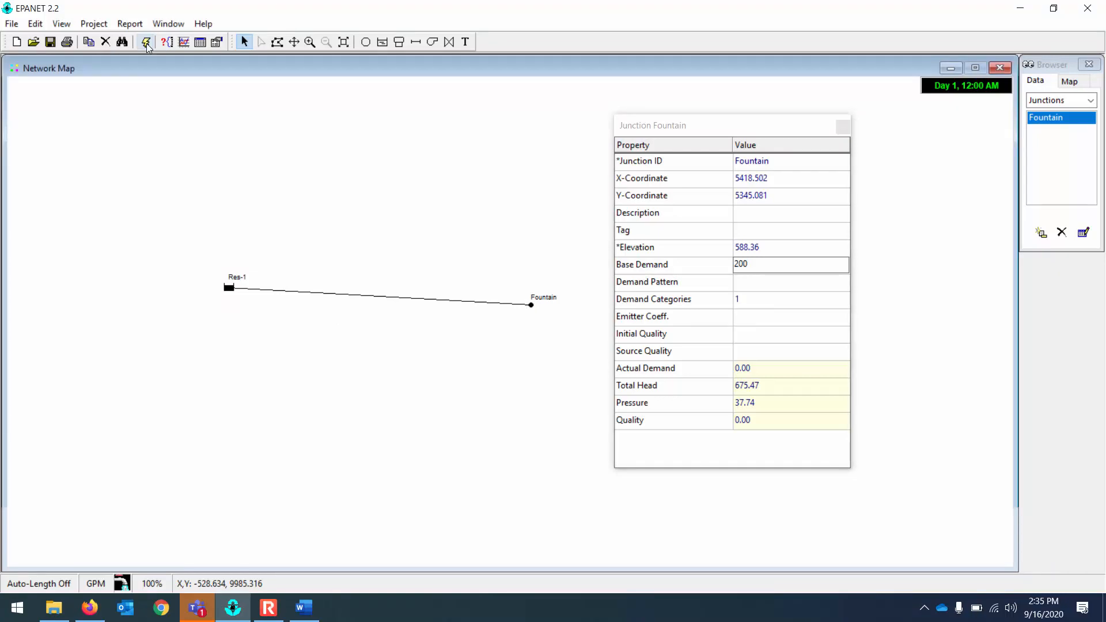
pyautogui.click(531, 324)
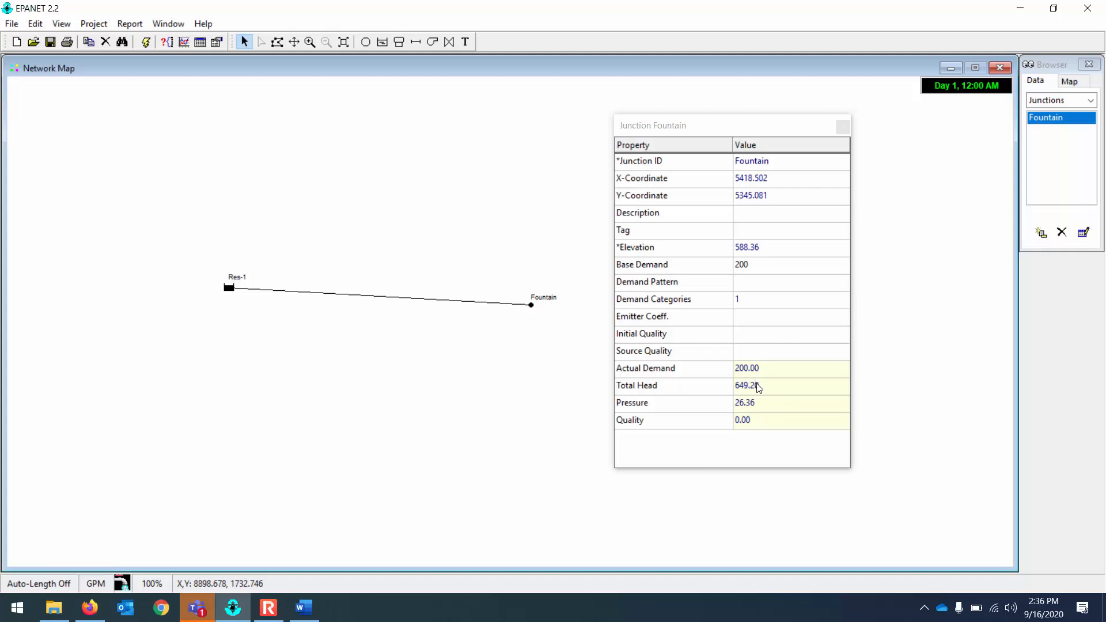
pyautogui.click(758, 389)
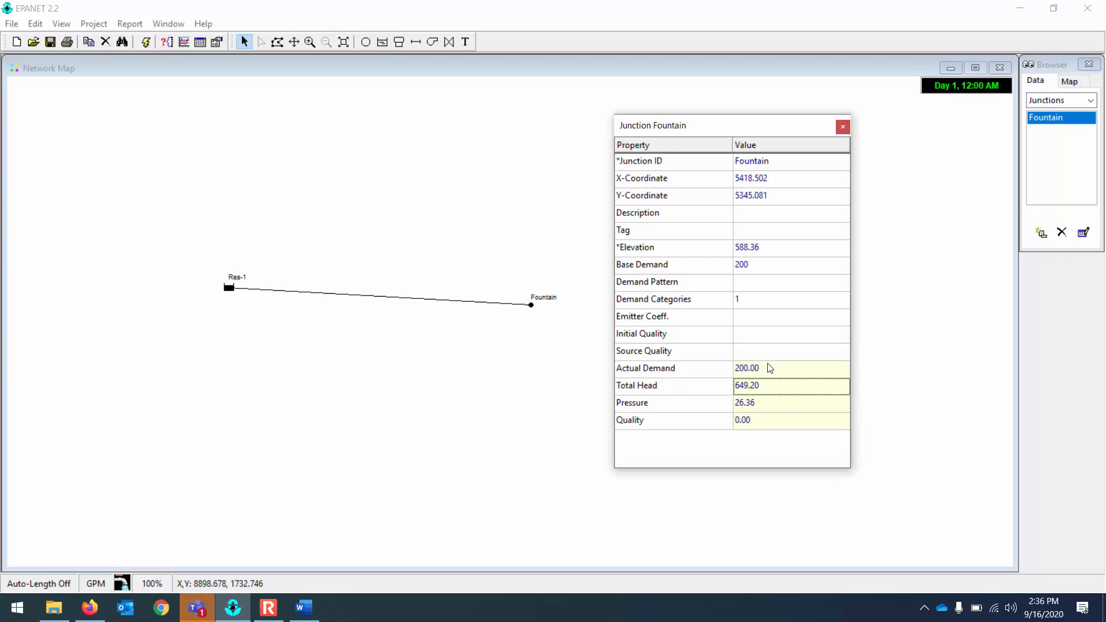
pyautogui.click(771, 248)
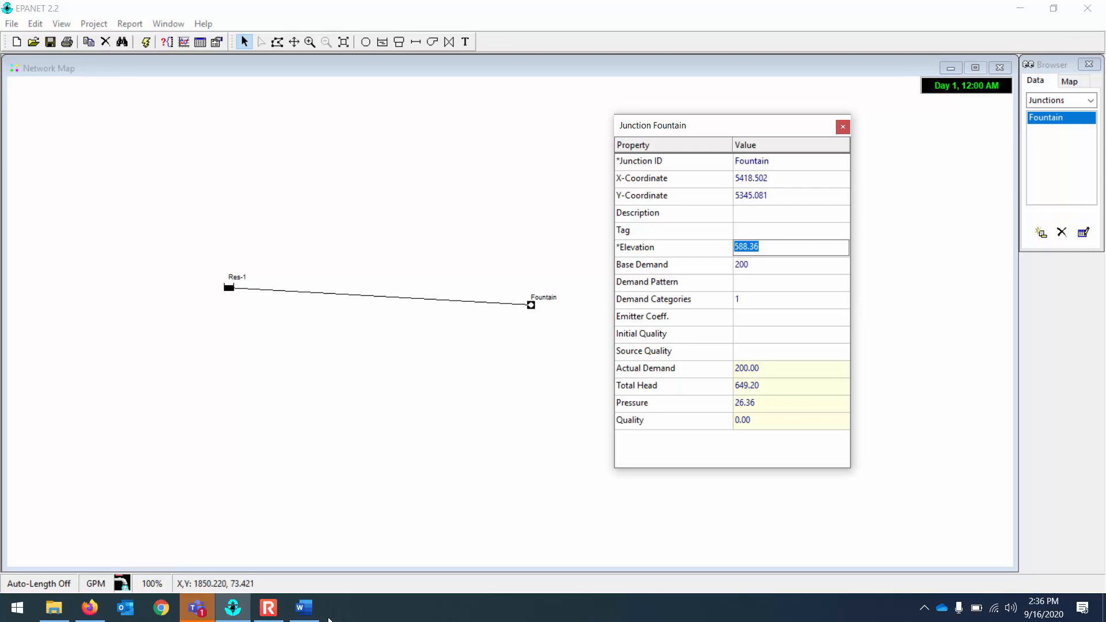
pyautogui.click(268, 608)
pyautogui.click(253, 232)
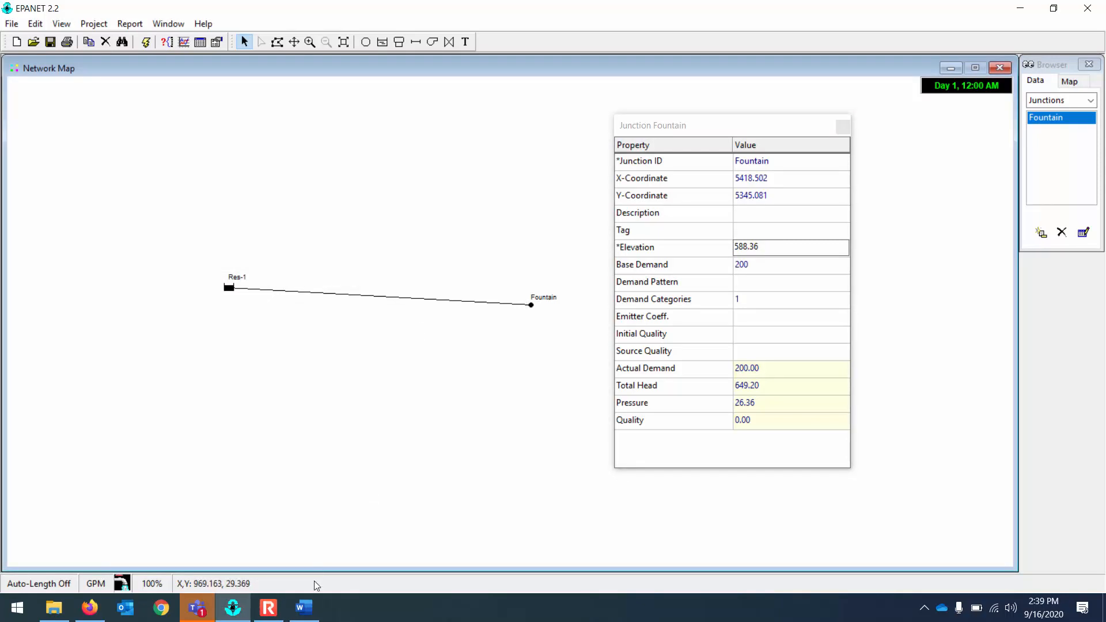
# Step: Switch to the lab handout in Word and read through the Lab Assignment Problems at a comfortable zoom
pyautogui.click(304, 608)
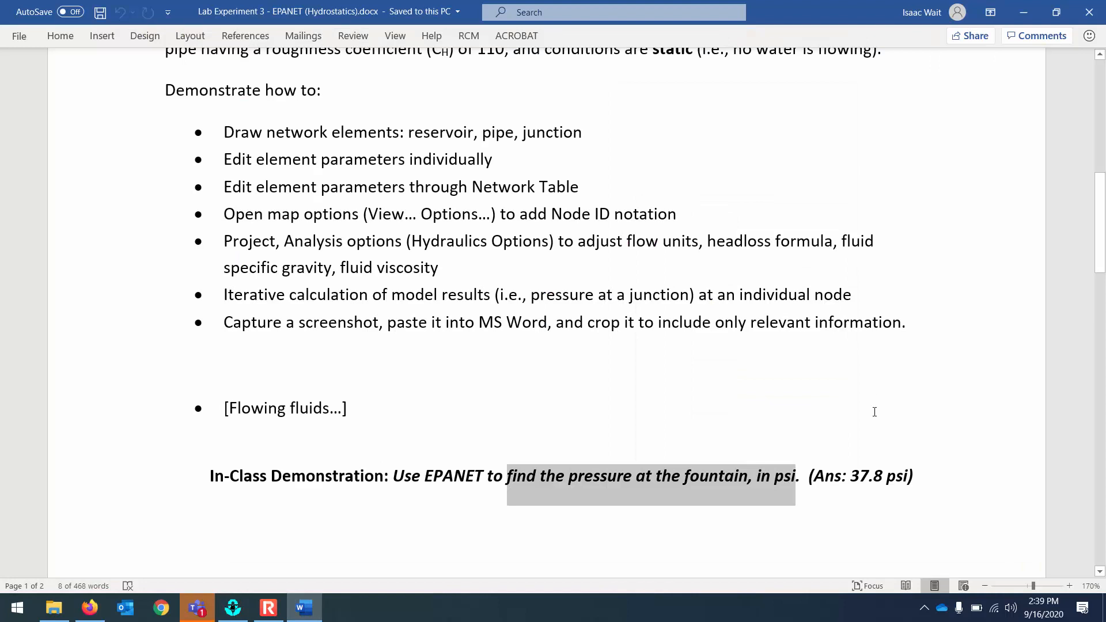
pyautogui.click(985, 586)
pyautogui.click(985, 586)
pyautogui.click(985, 586)
pyautogui.click(985, 586)
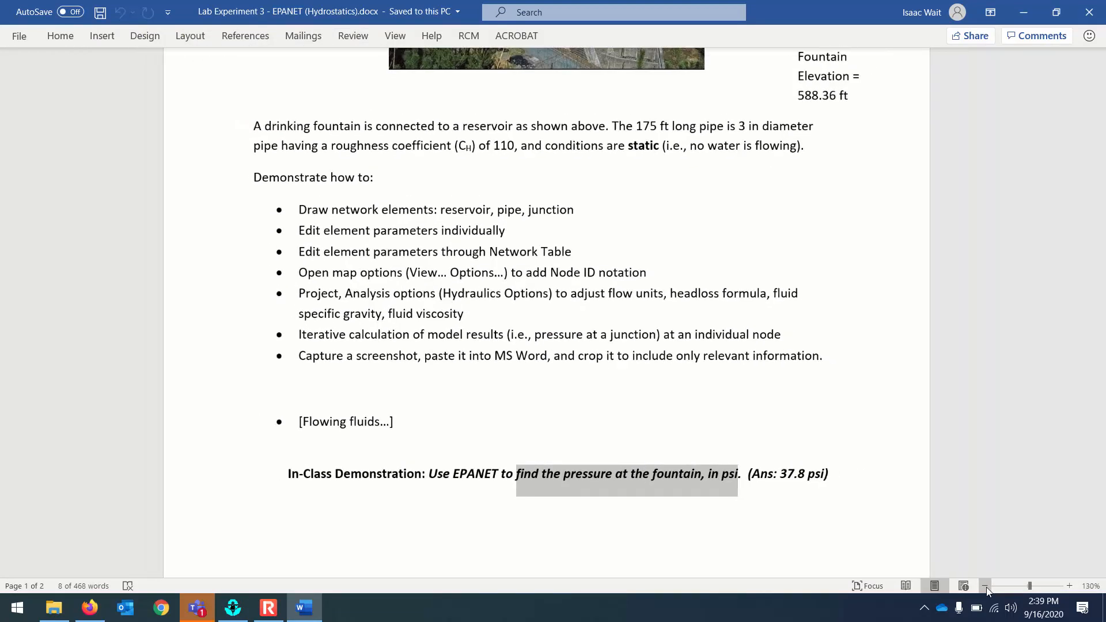
pyautogui.click(985, 586)
pyautogui.scroll(-12, 897, 443)
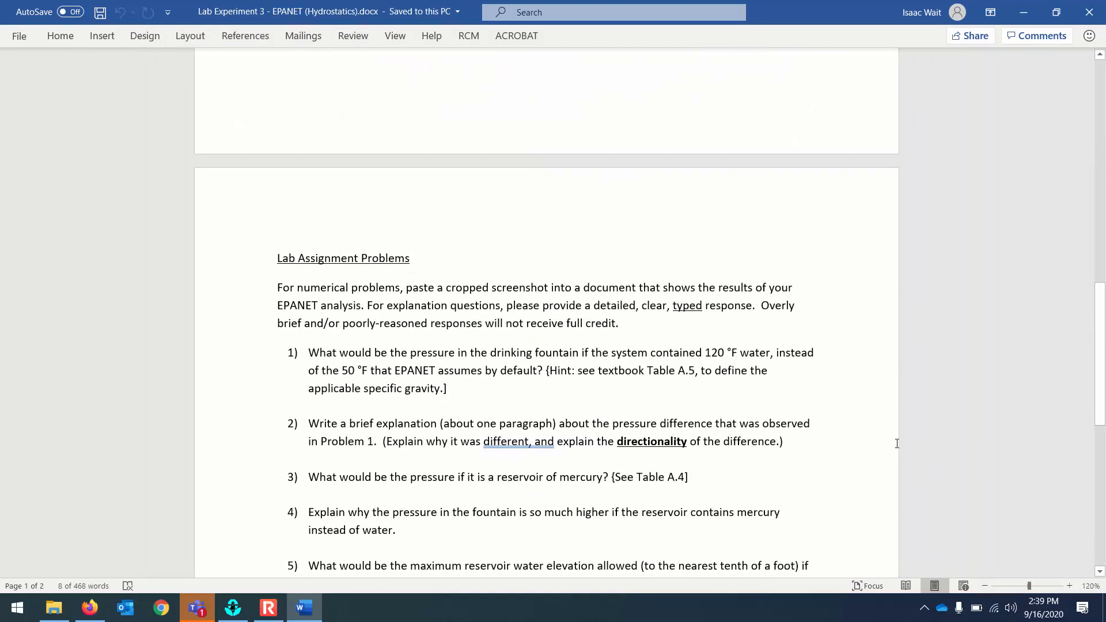
pyautogui.scroll(-1, 897, 443)
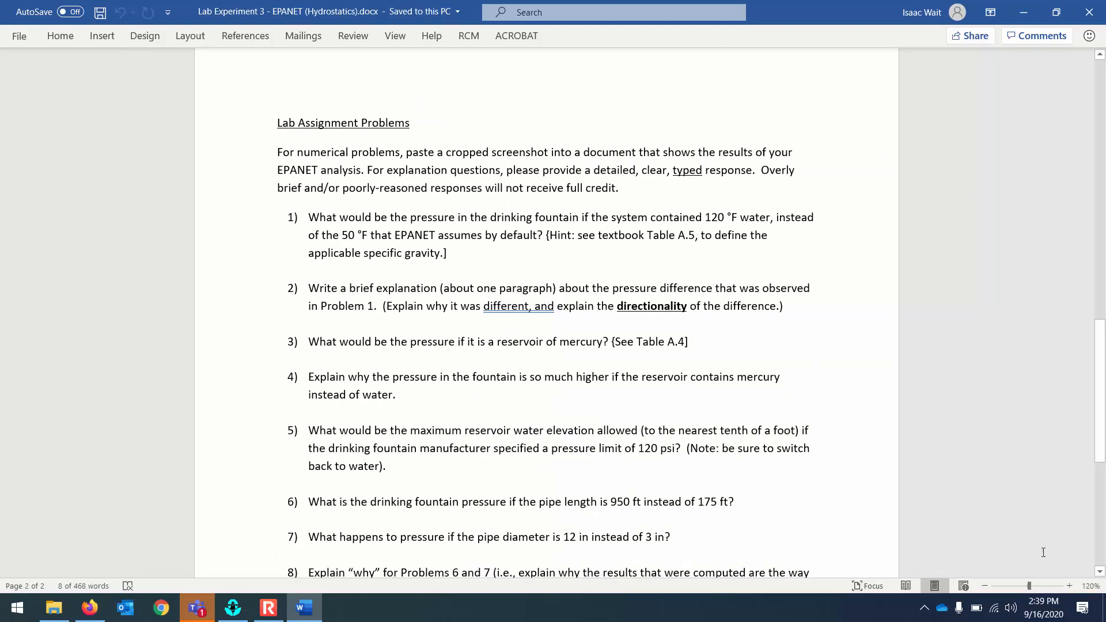
pyautogui.click(1069, 584)
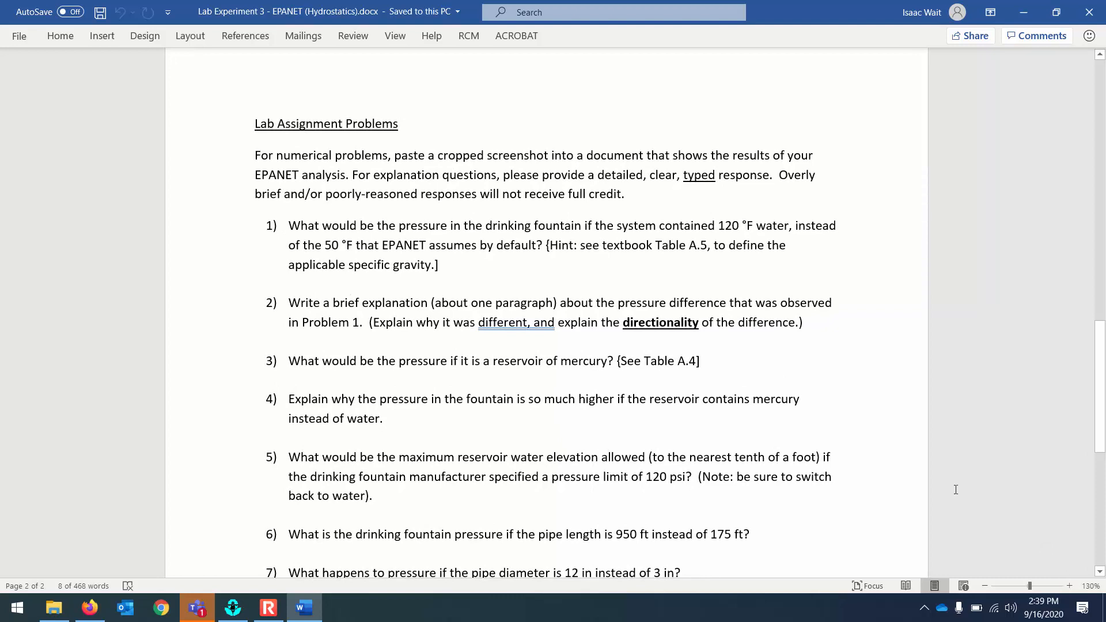
pyautogui.scroll(-4, 955, 489)
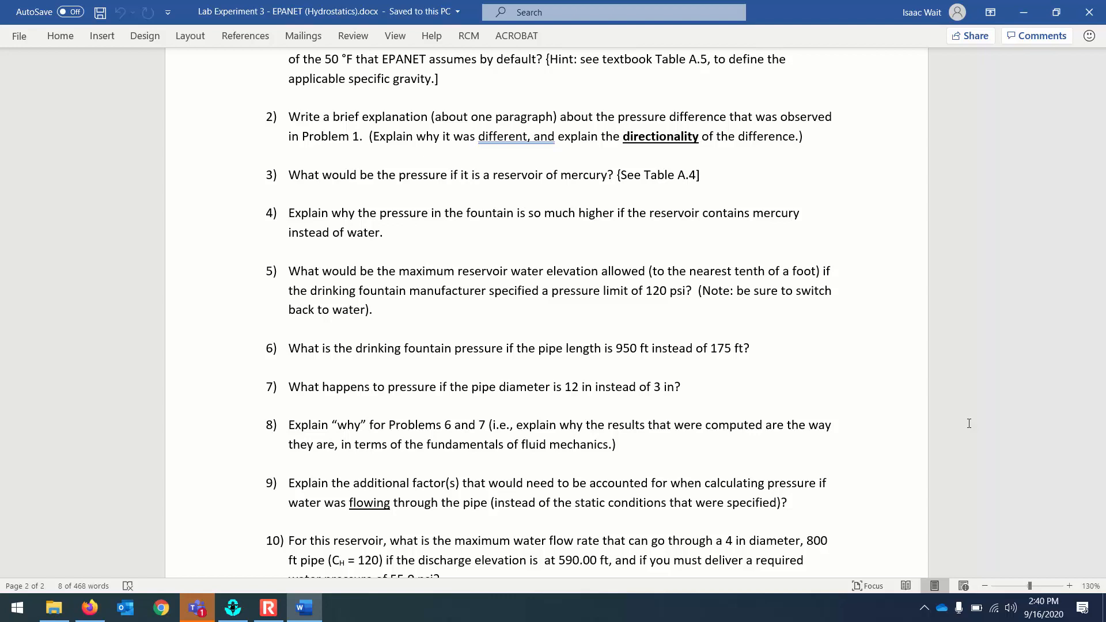
# Step: Switch to EPANET, set the Fountain's base demand to 0 and rerun the analysis
pyautogui.click(232, 610)
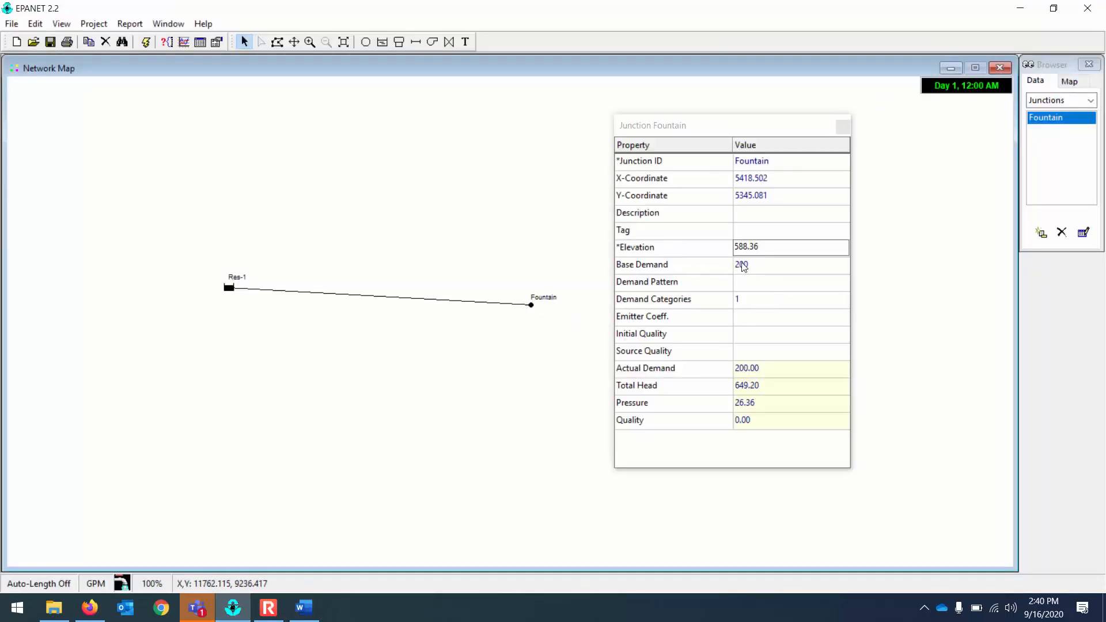
pyautogui.click(764, 266)
pyautogui.write('0')
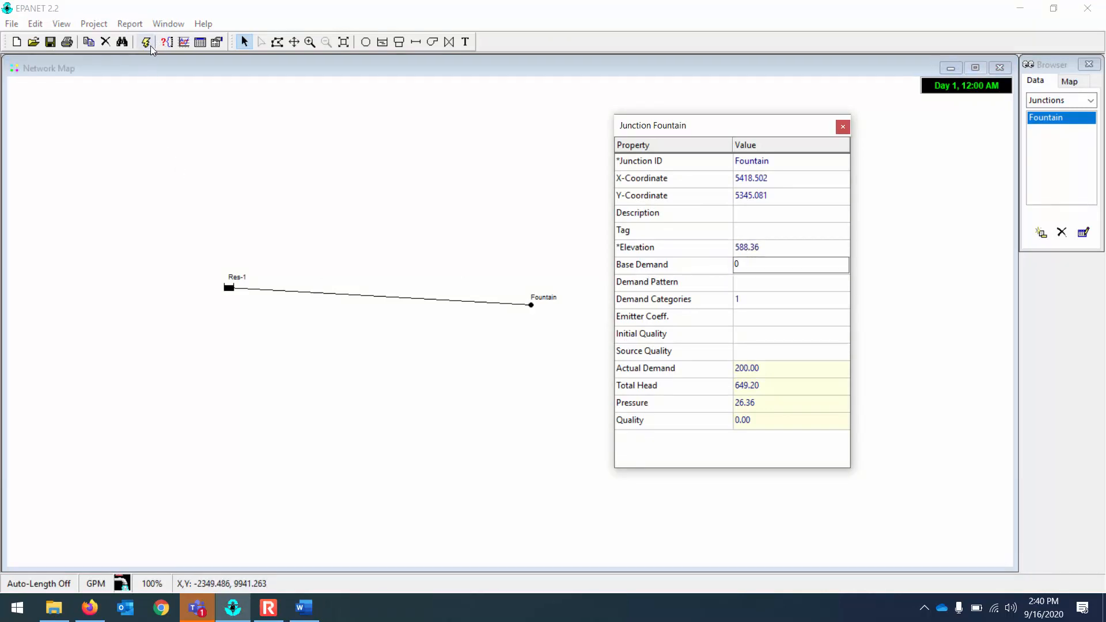
pyautogui.click(151, 46)
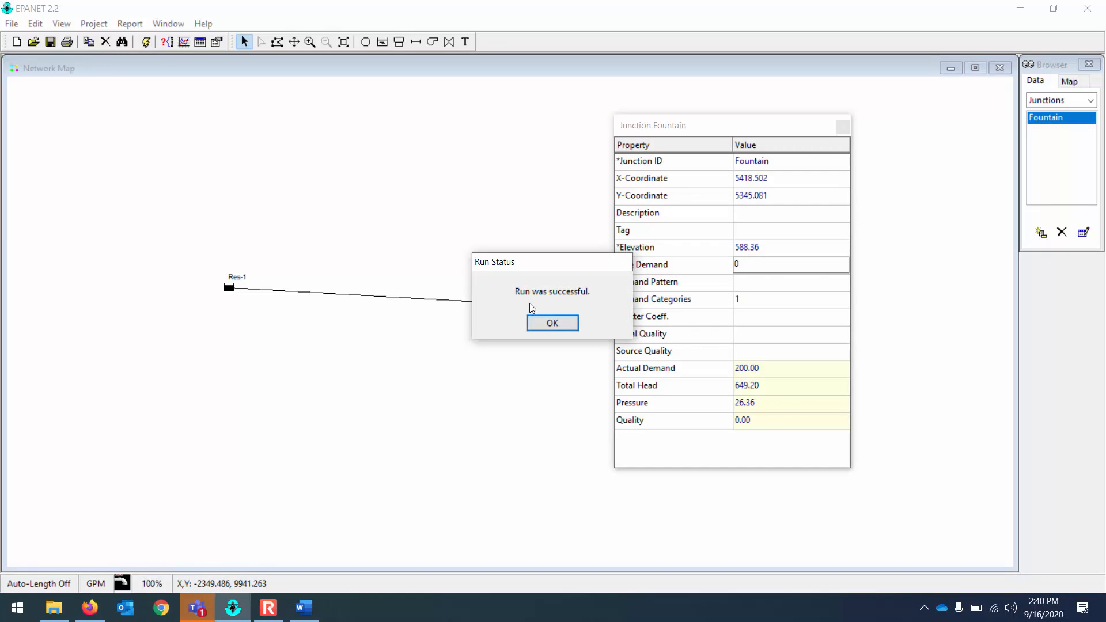
pyautogui.click(536, 324)
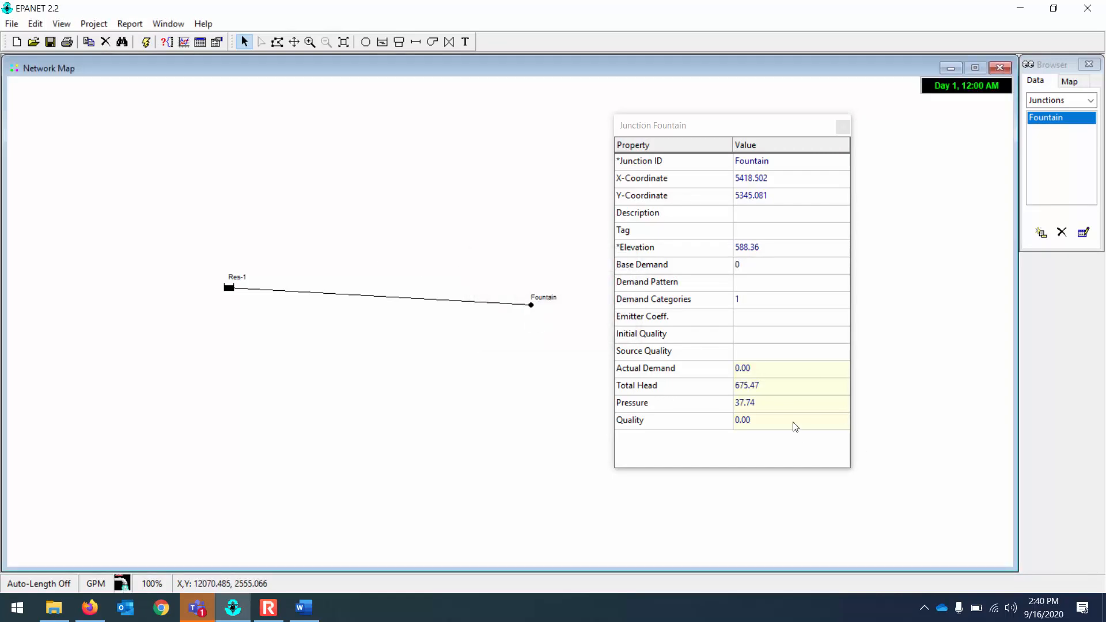
# Step: Compare the properties of Res-1 and the Fountain, and set the reservoir's total head to 680
pyautogui.click(229, 287)
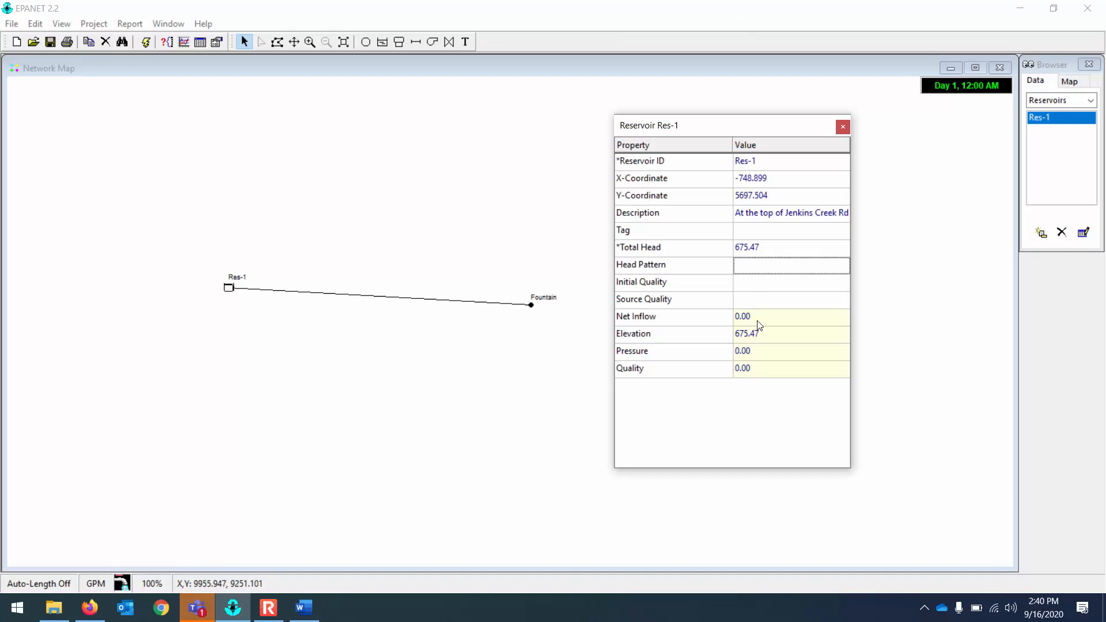
pyautogui.click(530, 305)
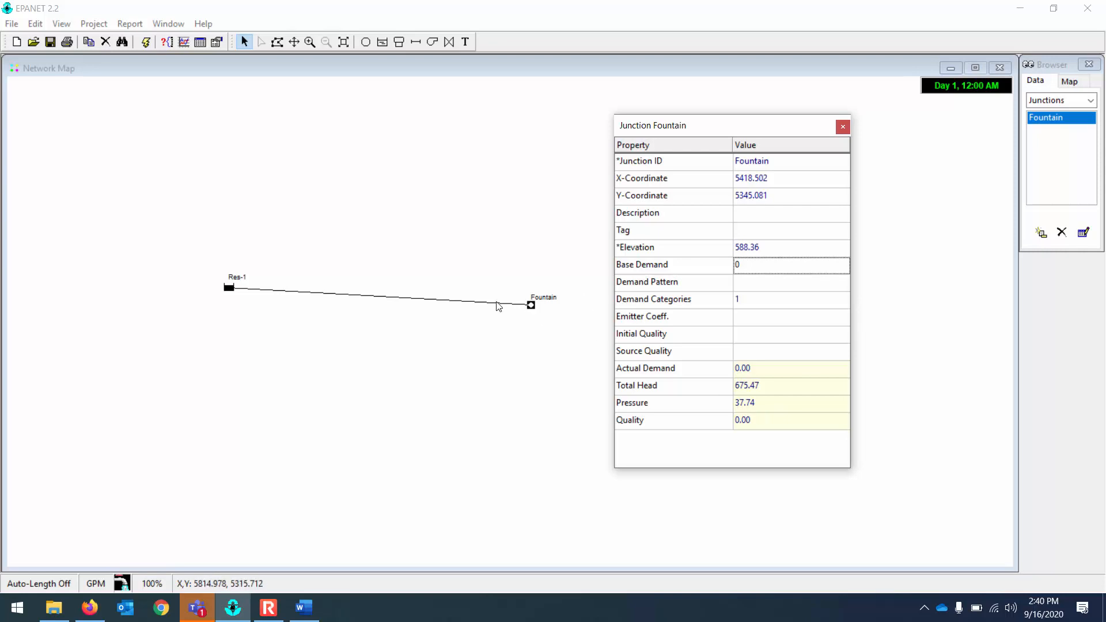
pyautogui.click(230, 289)
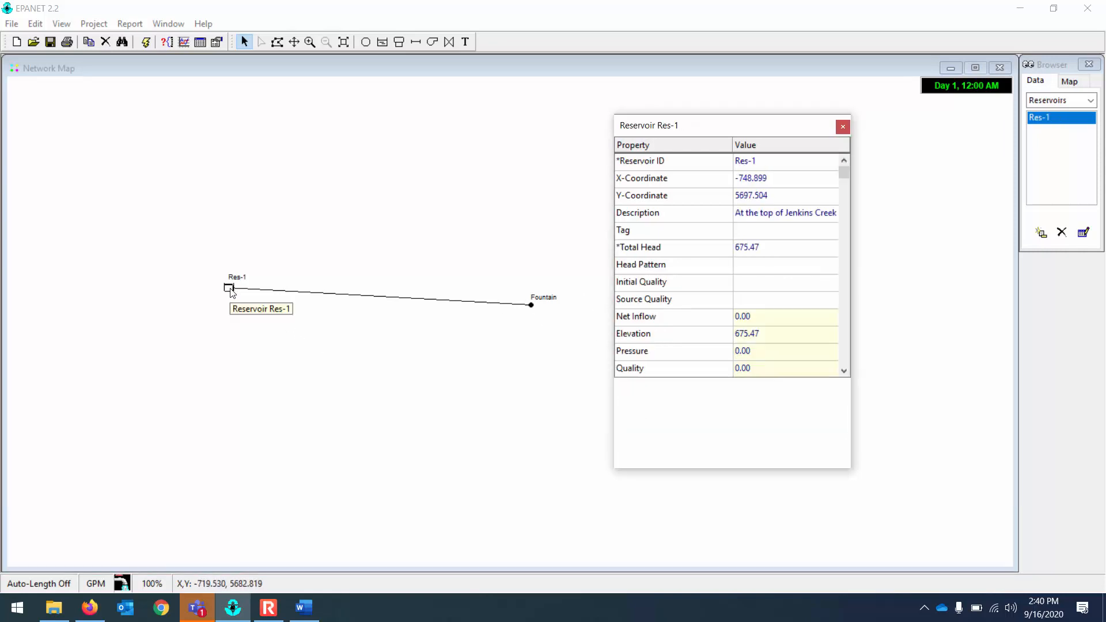
pyautogui.click(779, 339)
pyautogui.click(778, 253)
pyautogui.write('680')
pyautogui.rightClick(778, 259)
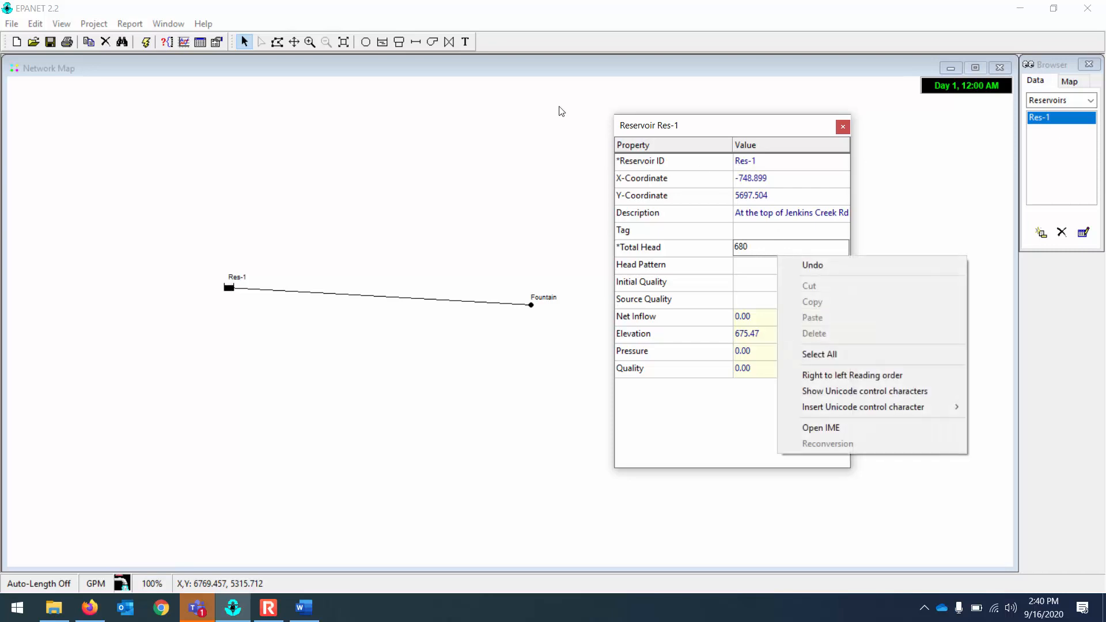
pyautogui.click(712, 131)
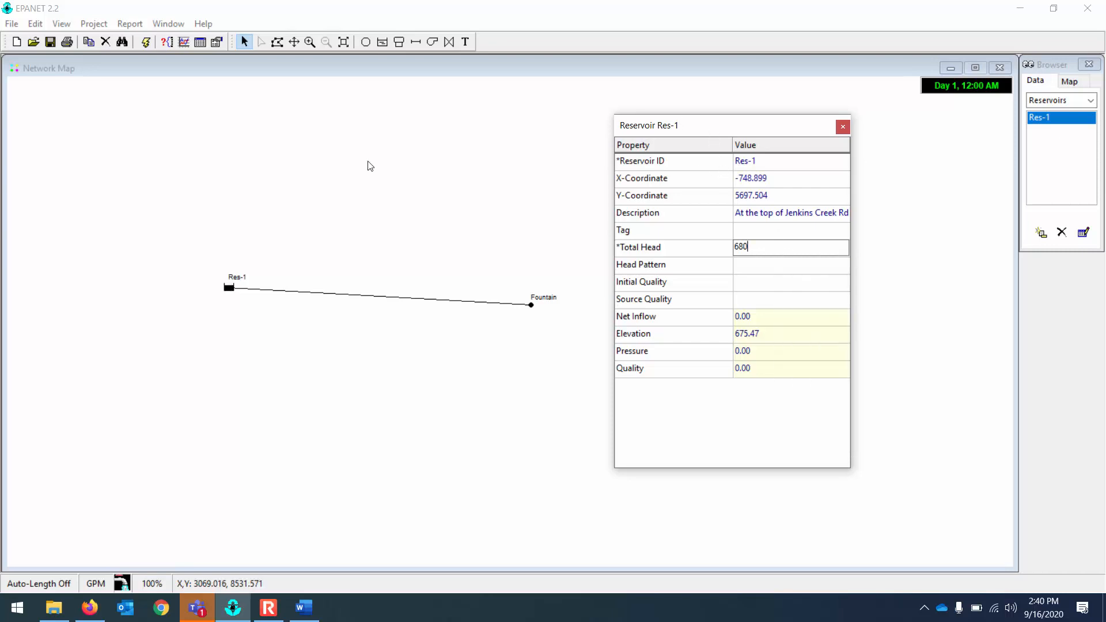
# Step: Rerun the analysis with the raised reservoir head and check the Fountain's pressure
pyautogui.click(145, 49)
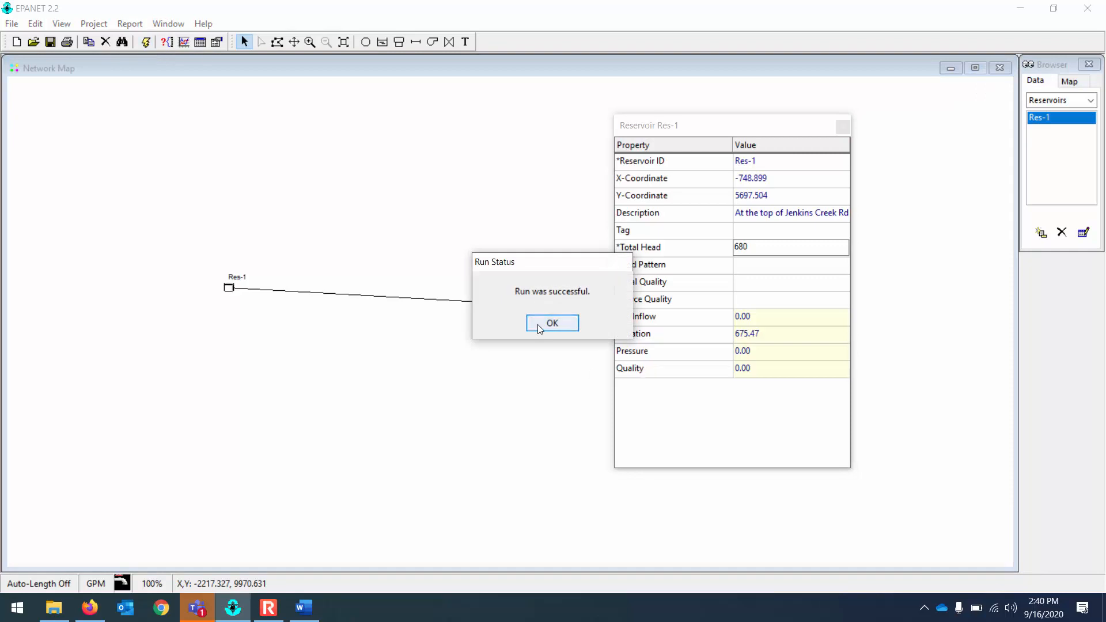
pyautogui.click(536, 323)
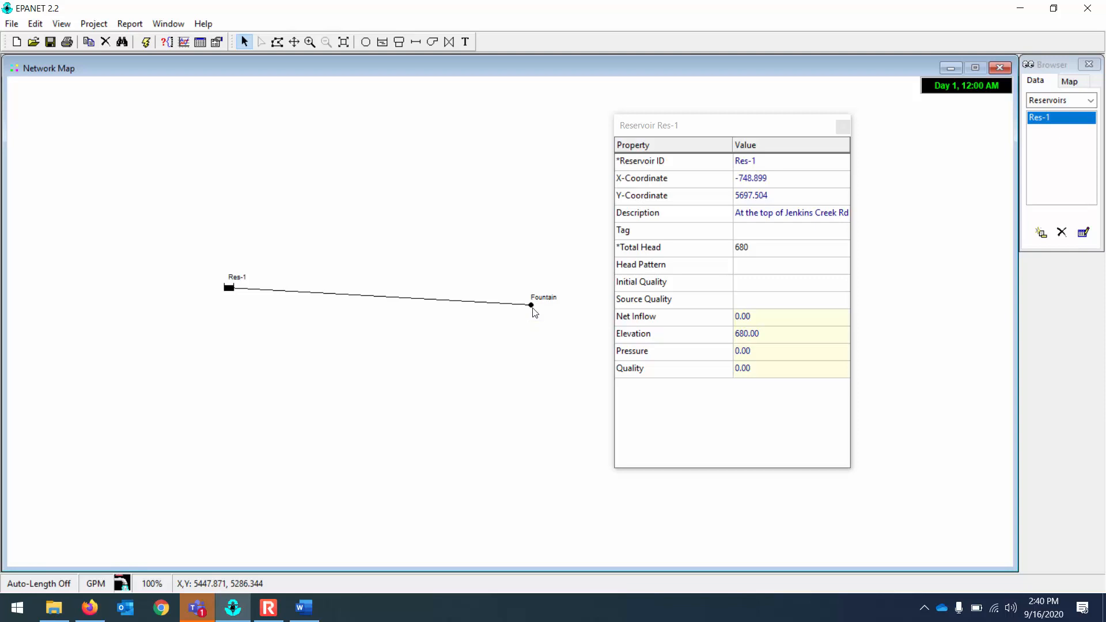
pyautogui.click(532, 308)
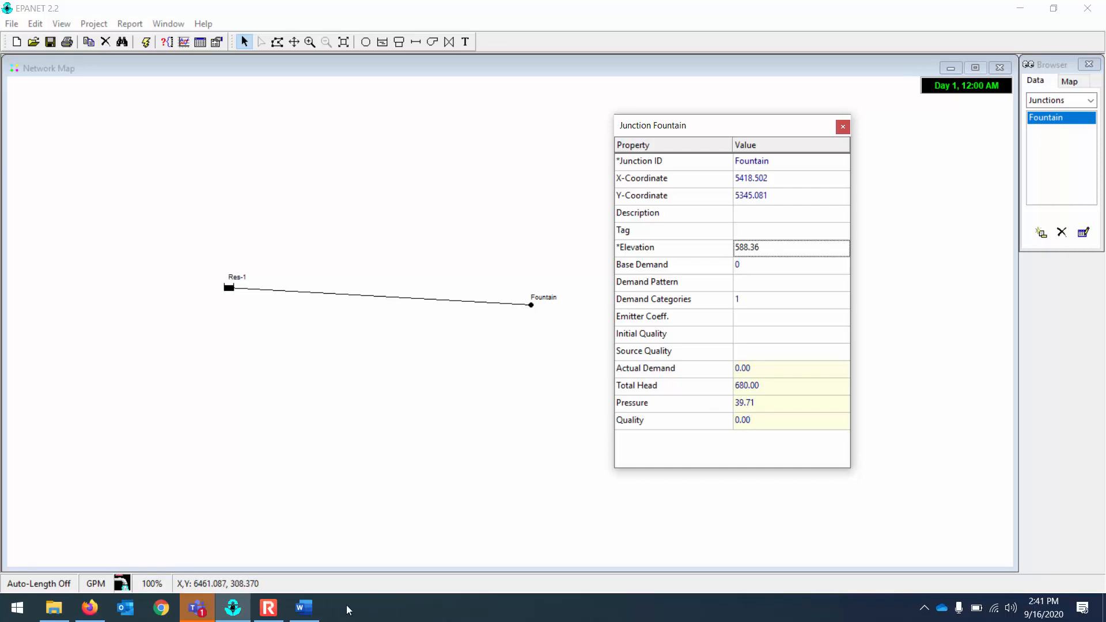
# Step: Switch to the lab handout in Word and read the assignment problems through number 10
pyautogui.click(304, 608)
pyautogui.scroll(-3, 463, 397)
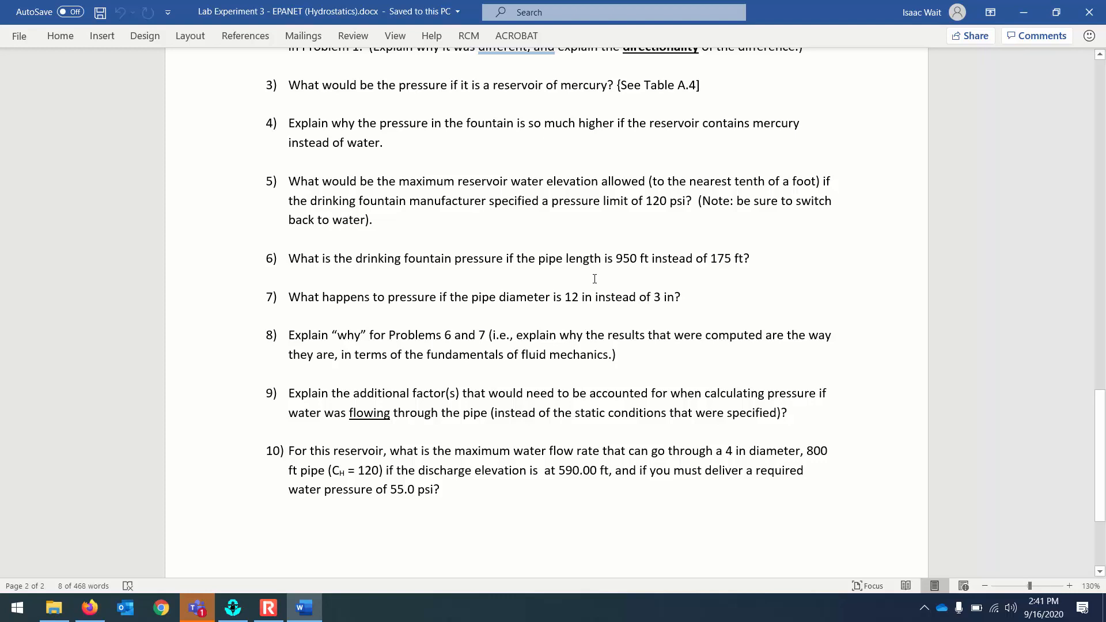
pyautogui.click(273, 609)
# Step: Switch to EPANET, try an elevation of 600 for the Fountain, restore it to 588.36 and close its properties
pyautogui.click(233, 607)
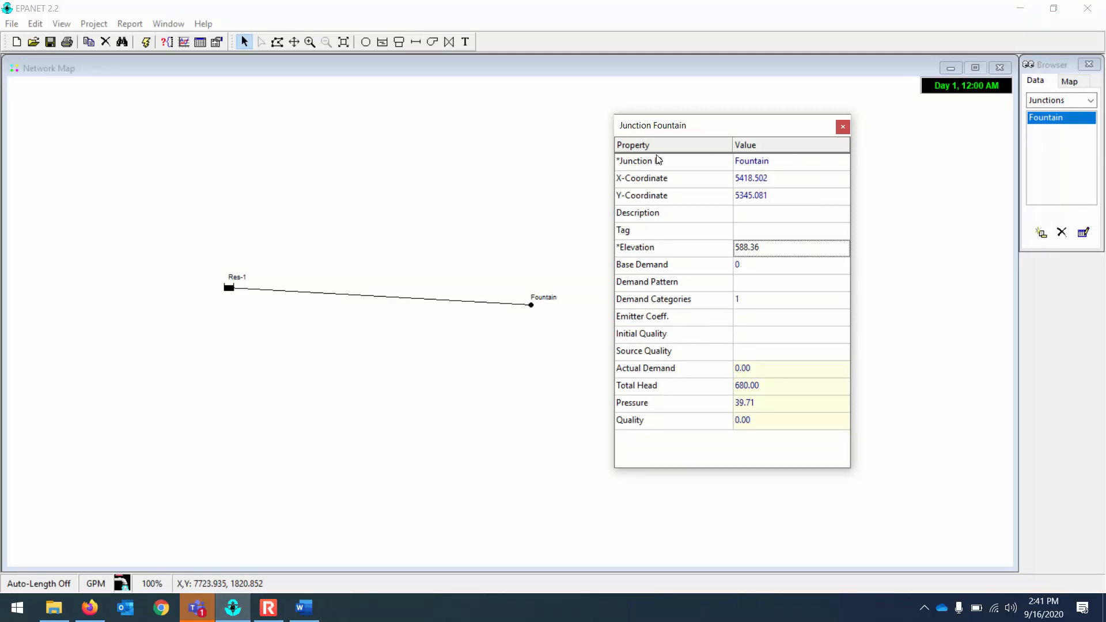
pyautogui.click(772, 249)
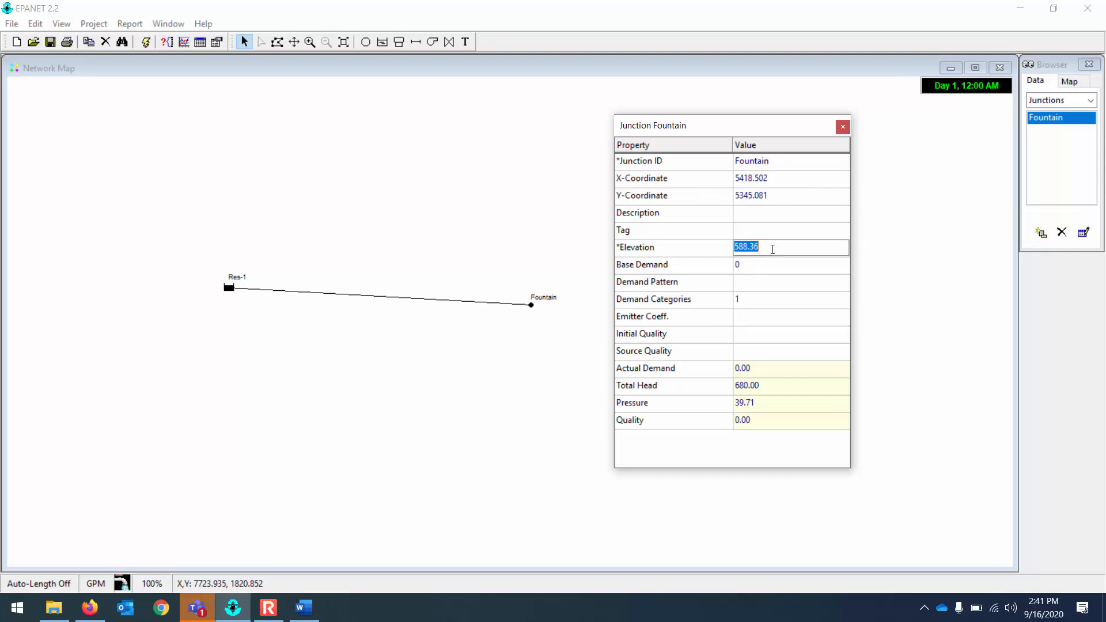
pyautogui.write('600')
pyautogui.press('Return')
pyautogui.click(773, 245)
pyautogui.write('588.36')
pyautogui.click(842, 126)
# Step: Open the properties of reservoir Res-1 and set its total head to 700
pyautogui.doubleClick(230, 288)
pyautogui.click(747, 252)
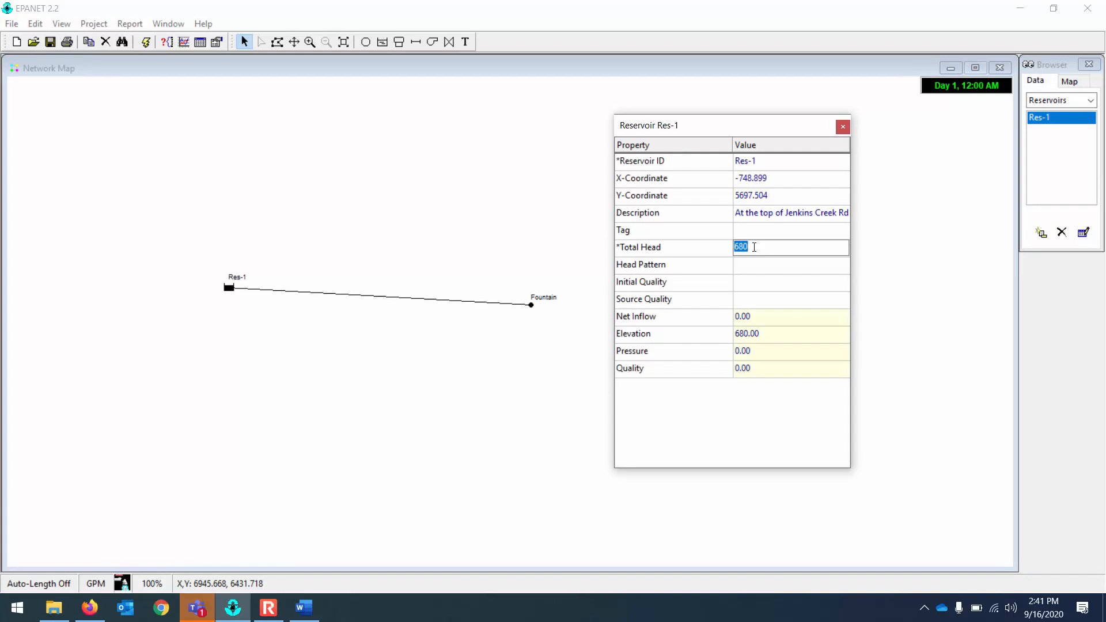
pyautogui.write('700')
pyautogui.press('Return')
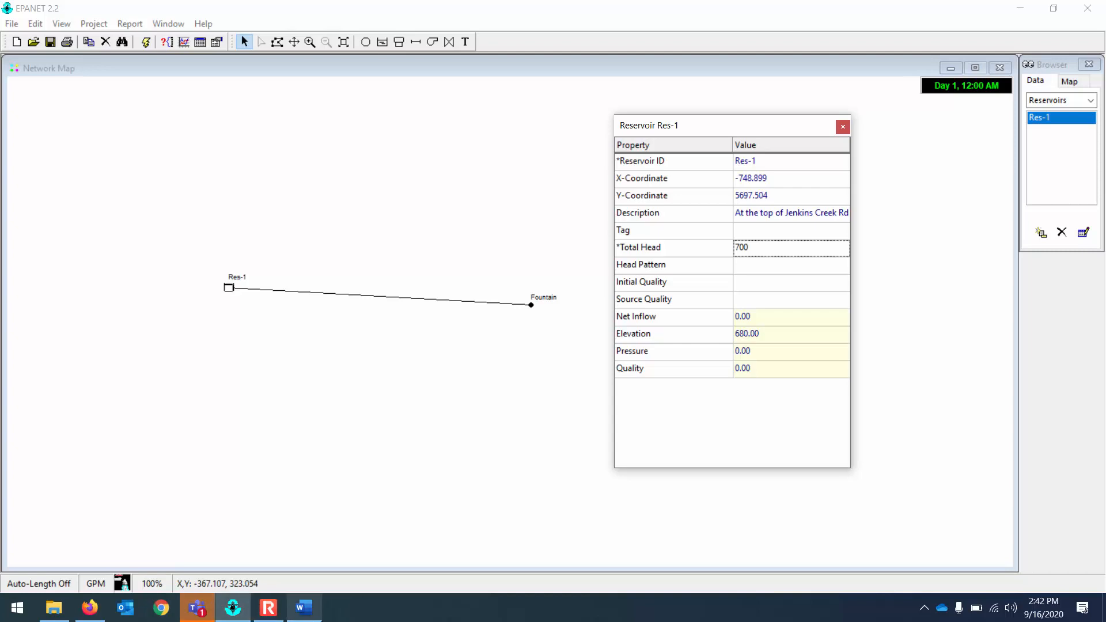
# Step: Create a blank Word document and write item 1): "As shown in the screenshot below, I updated the elevation of the reservoir to 700 ft"
pyautogui.click(320, 616)
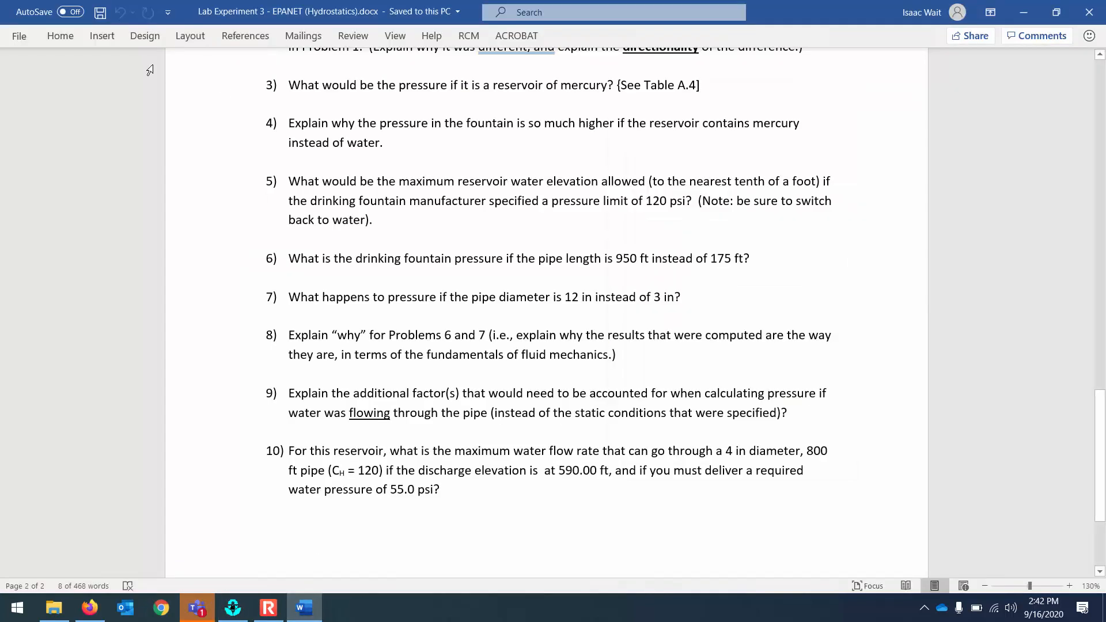
pyautogui.click(18, 34)
pyautogui.click(190, 166)
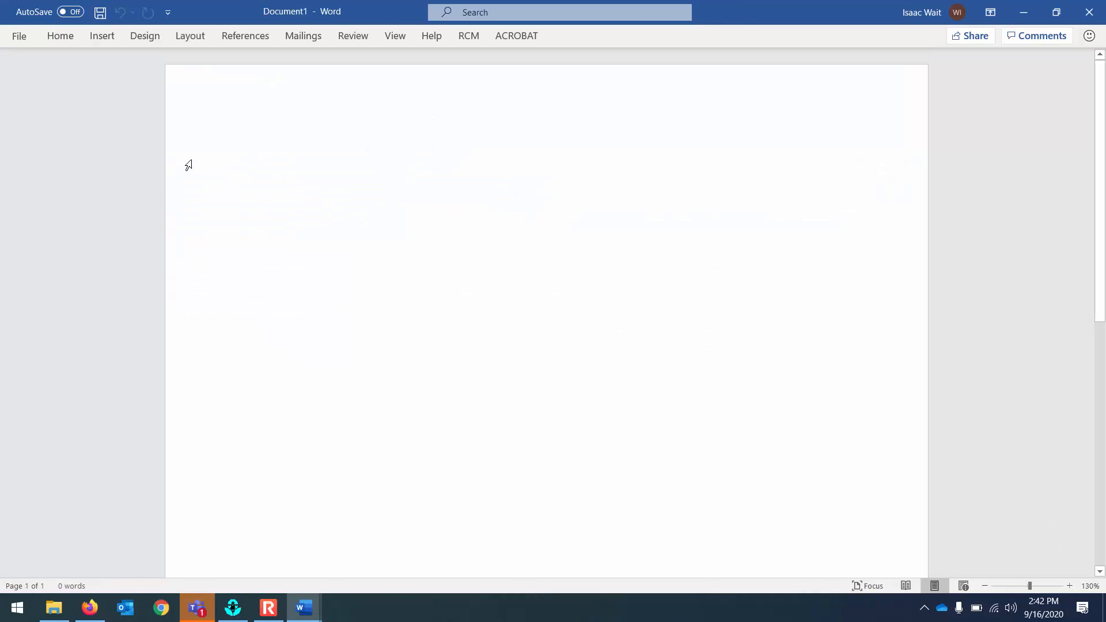
pyautogui.write('1)')
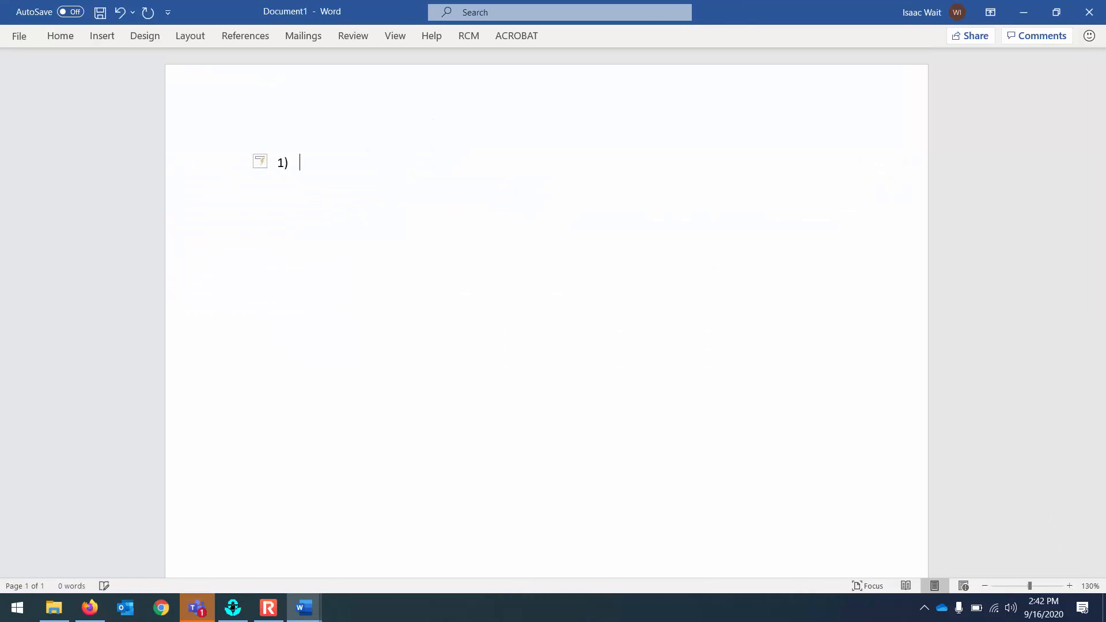
pyautogui.write(' As shown in the screensho')
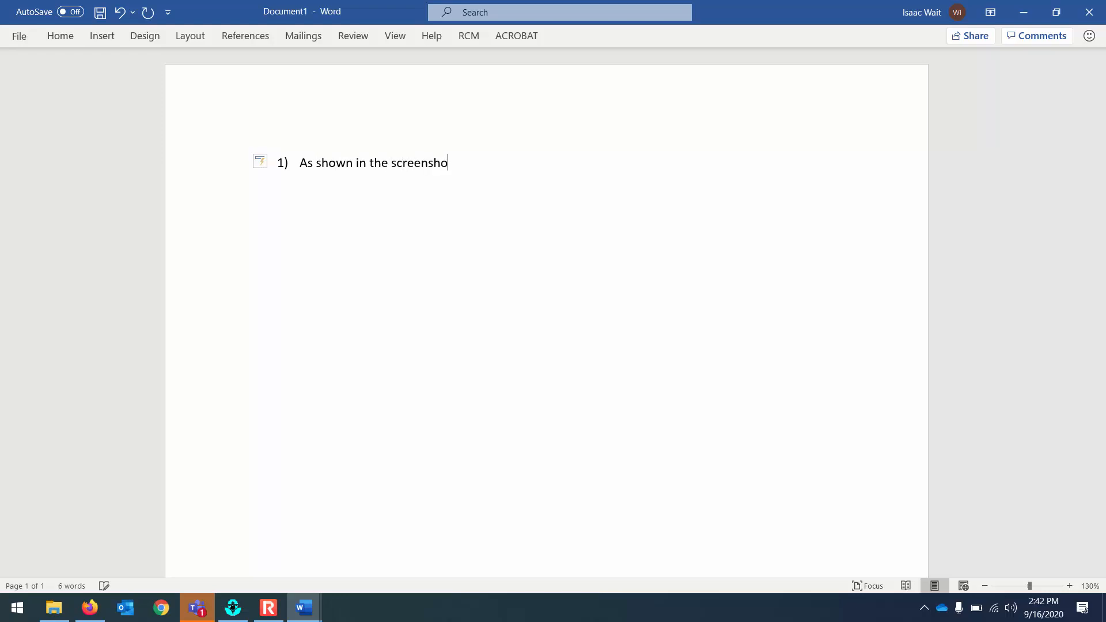
pyautogui.write('t below, I updated the elevation of the reservoir to 700 ft')
# Step: Paste the EPANET screenshot on an unnumbered line below item 1
pyautogui.press('Return')
pyautogui.press('BackSpace')
pyautogui.click(195, 155)
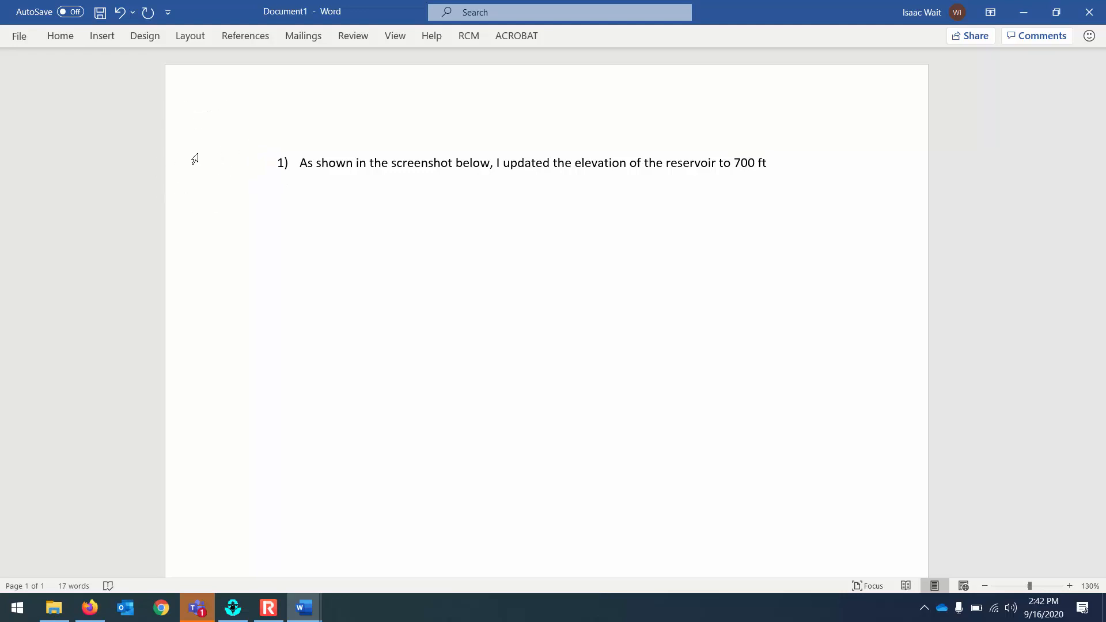
pyautogui.click(53, 39)
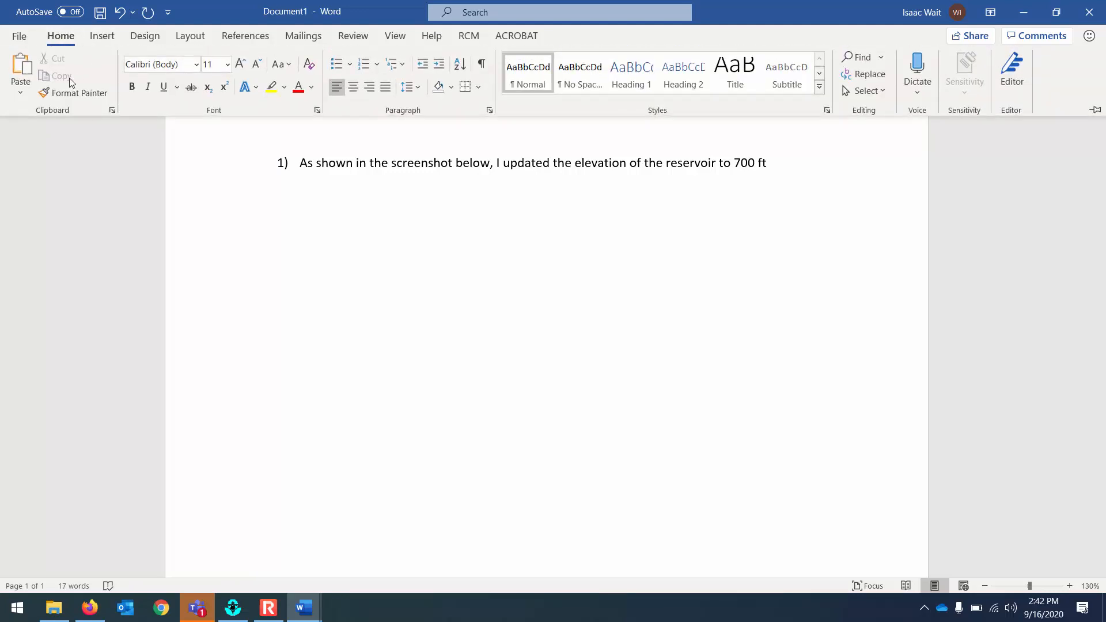
pyautogui.click(29, 72)
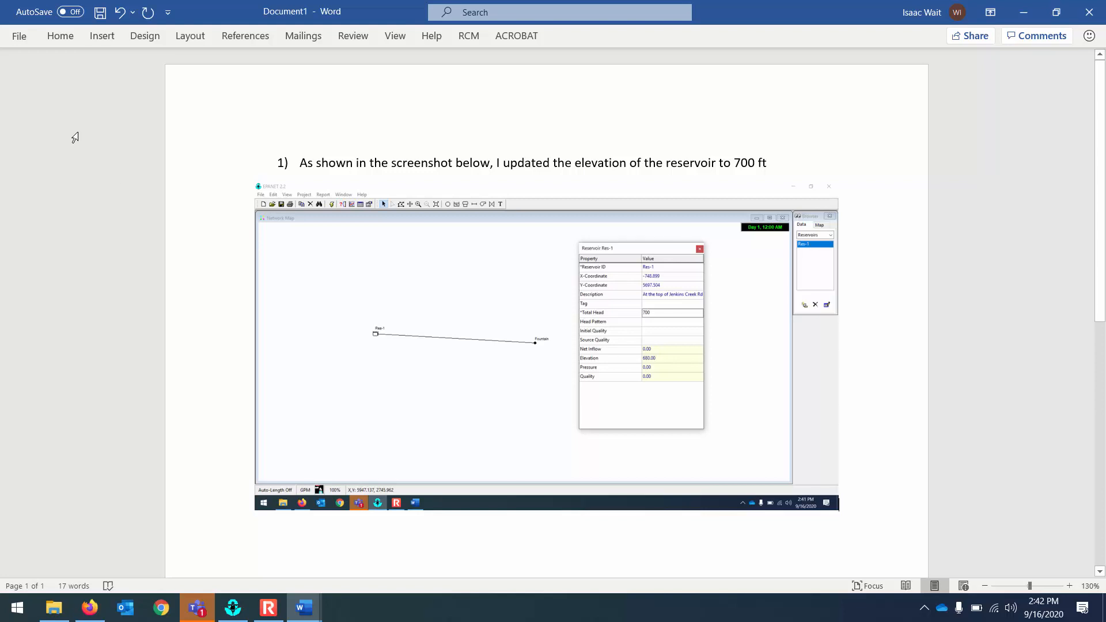
# Step: Crop the pasted screenshot to the Reservoir Res-1 properties window and enlarge the cropped picture
pyautogui.click(450, 350)
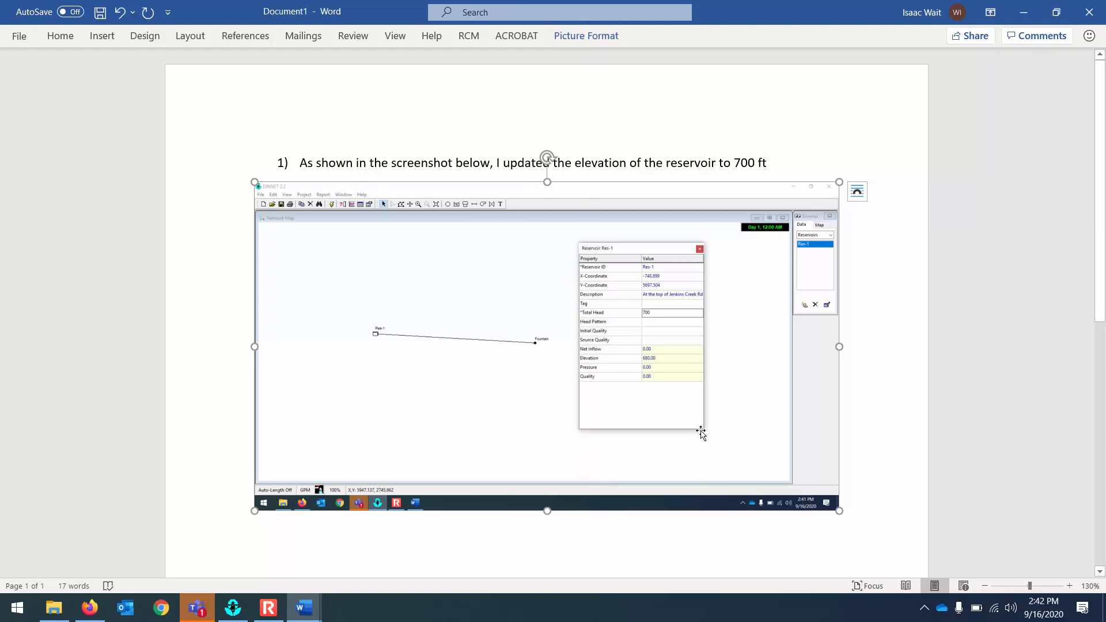
pyautogui.click(587, 38)
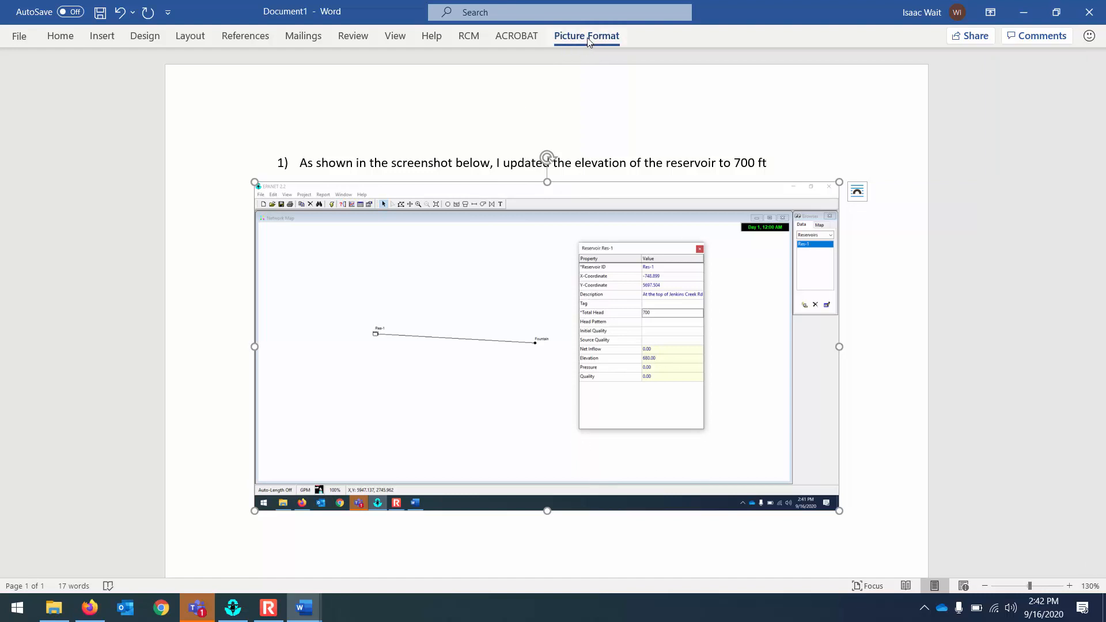
pyautogui.click(984, 65)
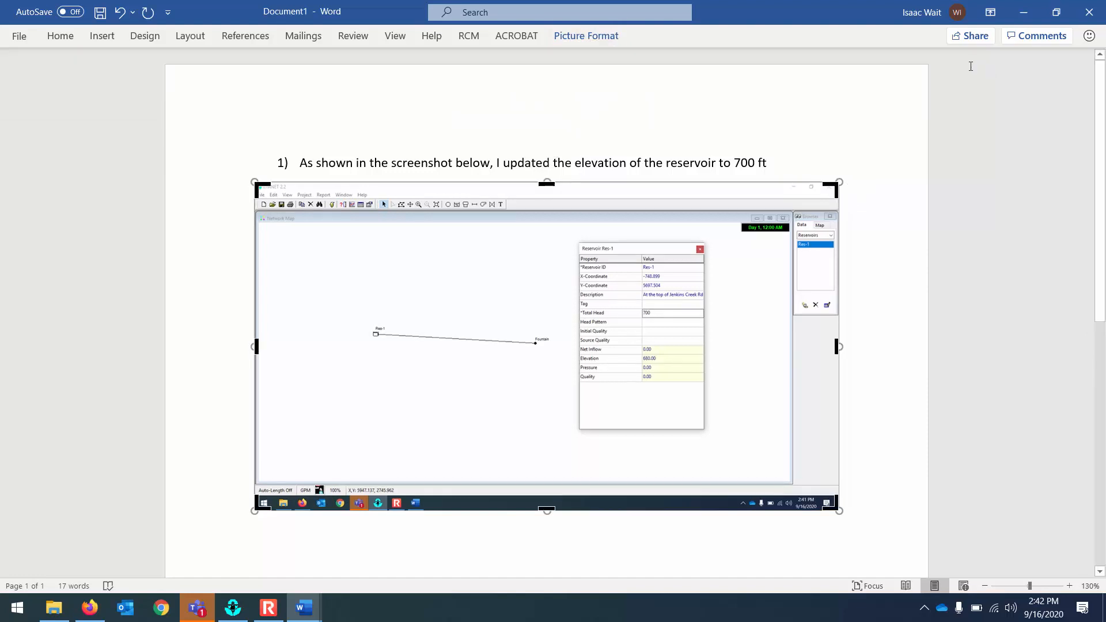
pyautogui.moveTo(264, 186); pyautogui.dragTo(575, 235)
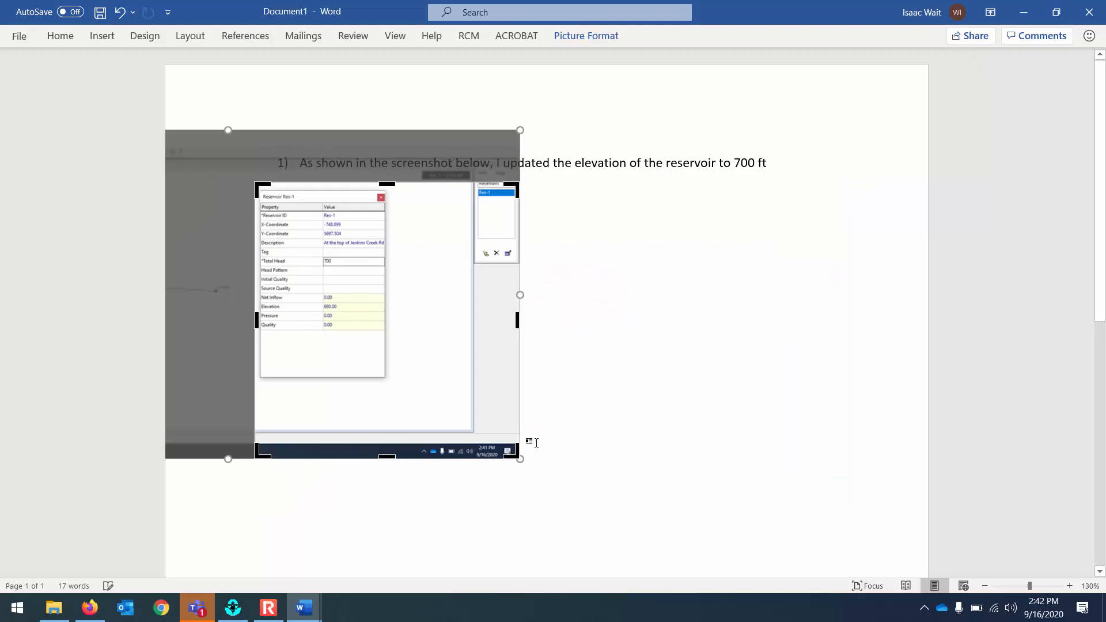
pyautogui.moveTo(512, 452); pyautogui.dragTo(392, 385)
pyautogui.click(608, 351)
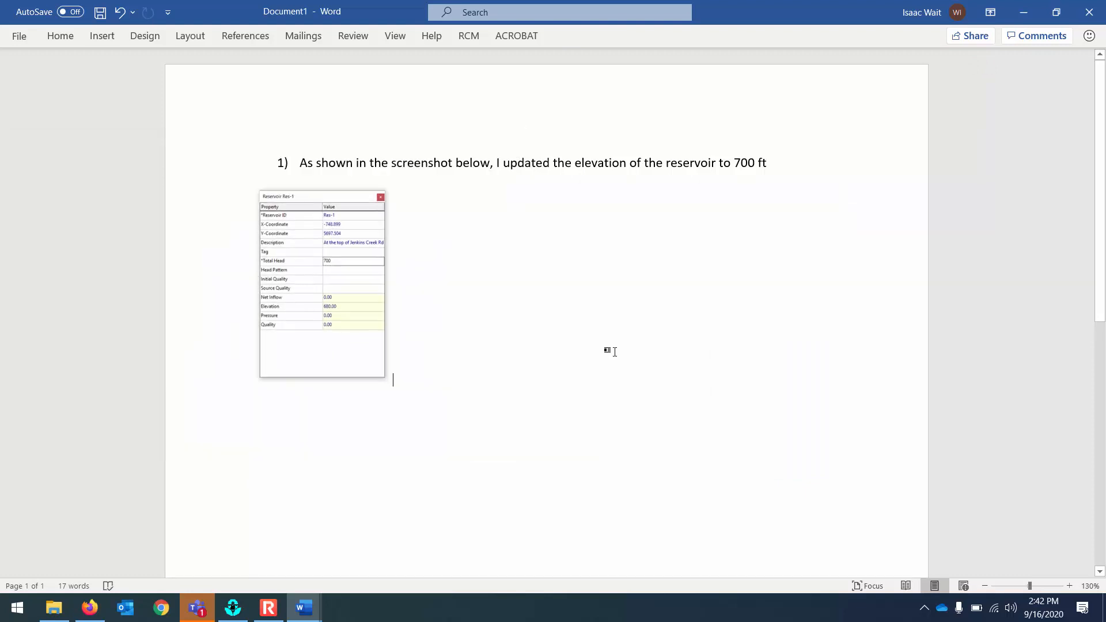
pyautogui.click(377, 353)
pyautogui.moveTo(394, 388); pyautogui.dragTo(436, 453)
pyautogui.click(488, 448)
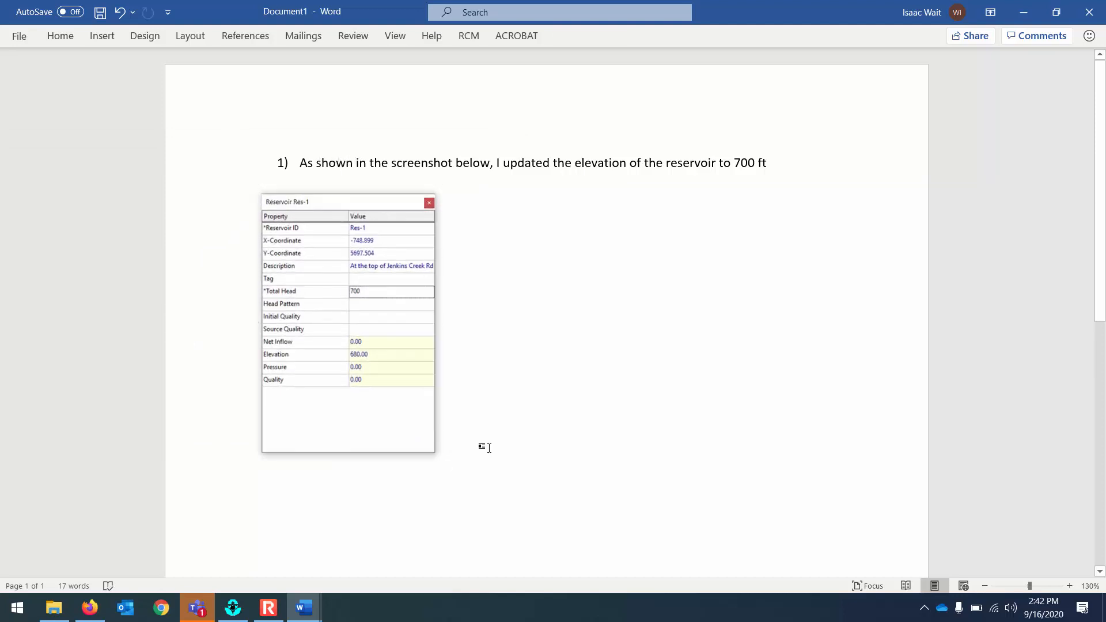
# Step: Write below the picture "The resulting pressure at the fountain with this reservoir elevation change was that the pressure increases to"
pyautogui.press('Return')
pyautogui.write('The result')
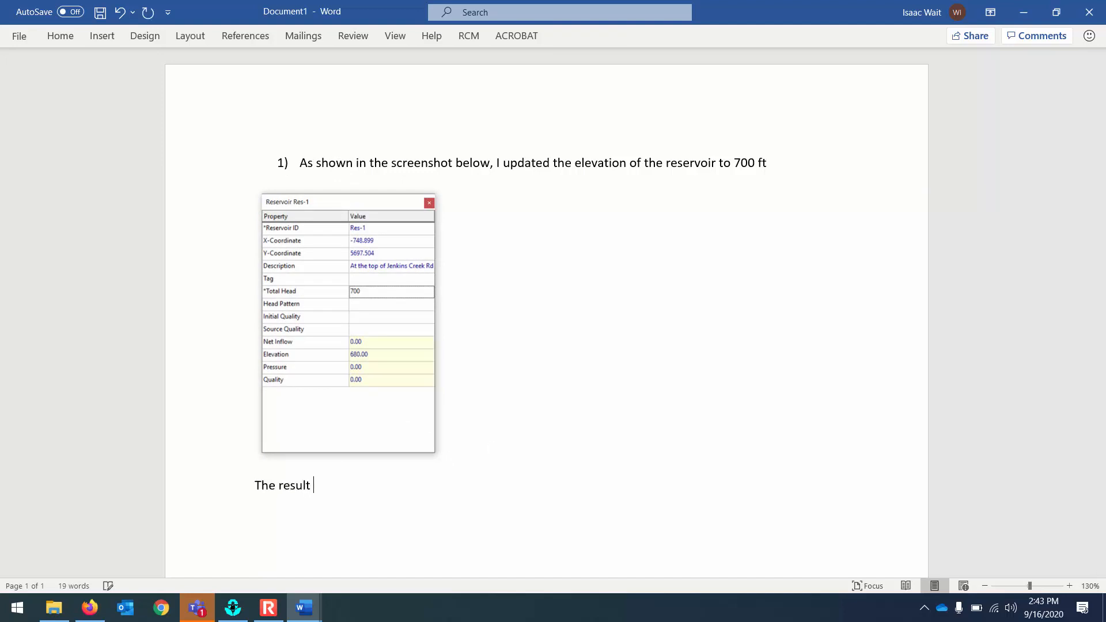
pyautogui.write('ing pressure at the fountain with th')
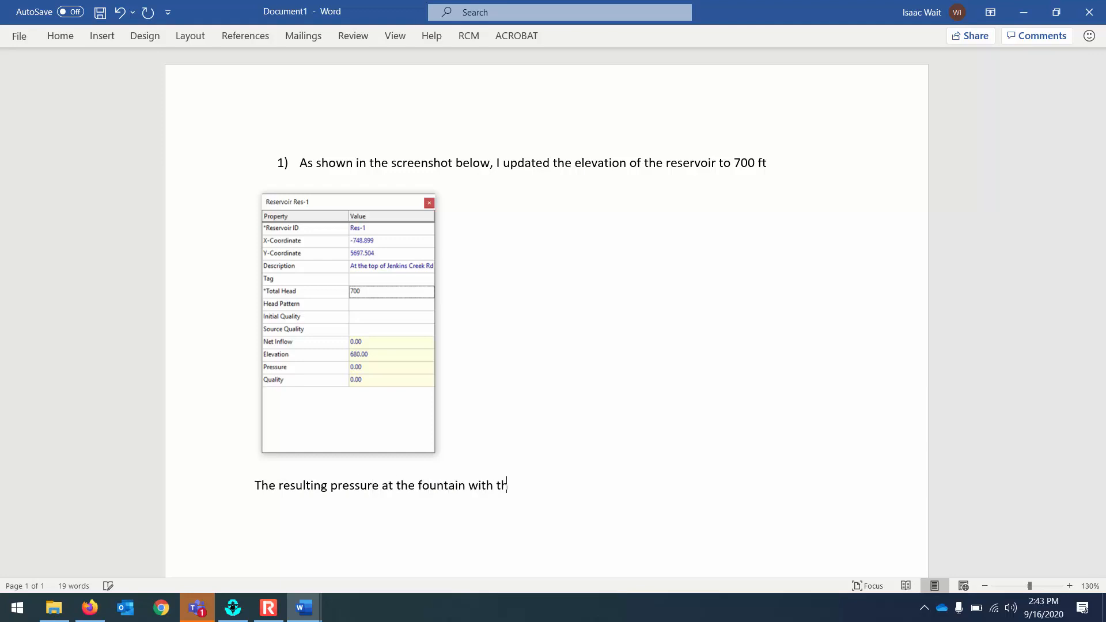
pyautogui.write('is reservoir elevation change ')
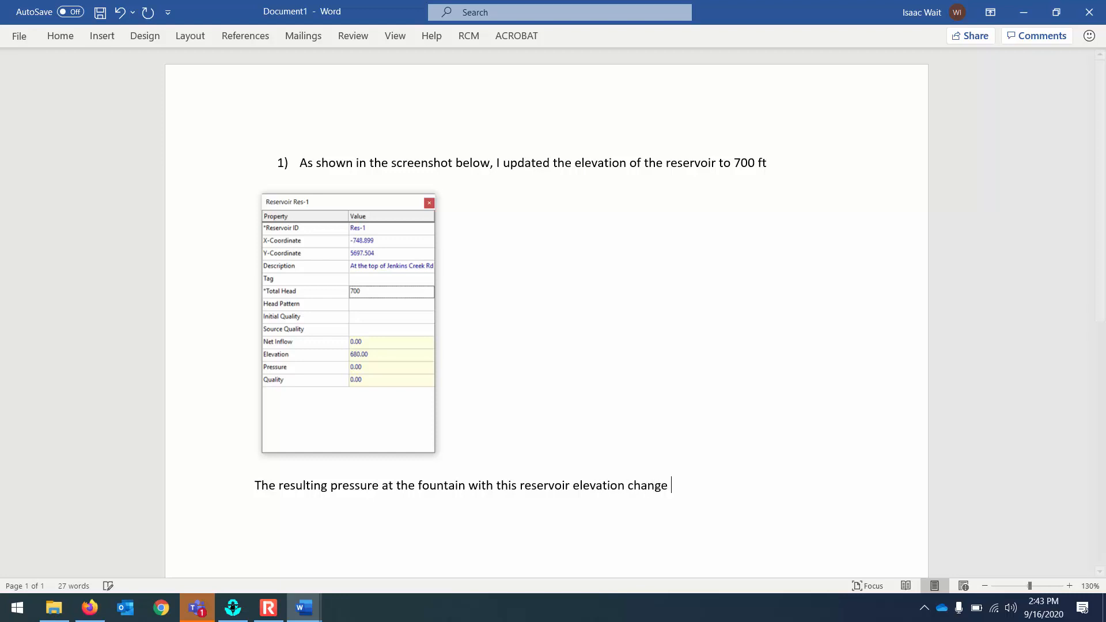
pyautogui.write('was that the pressure')
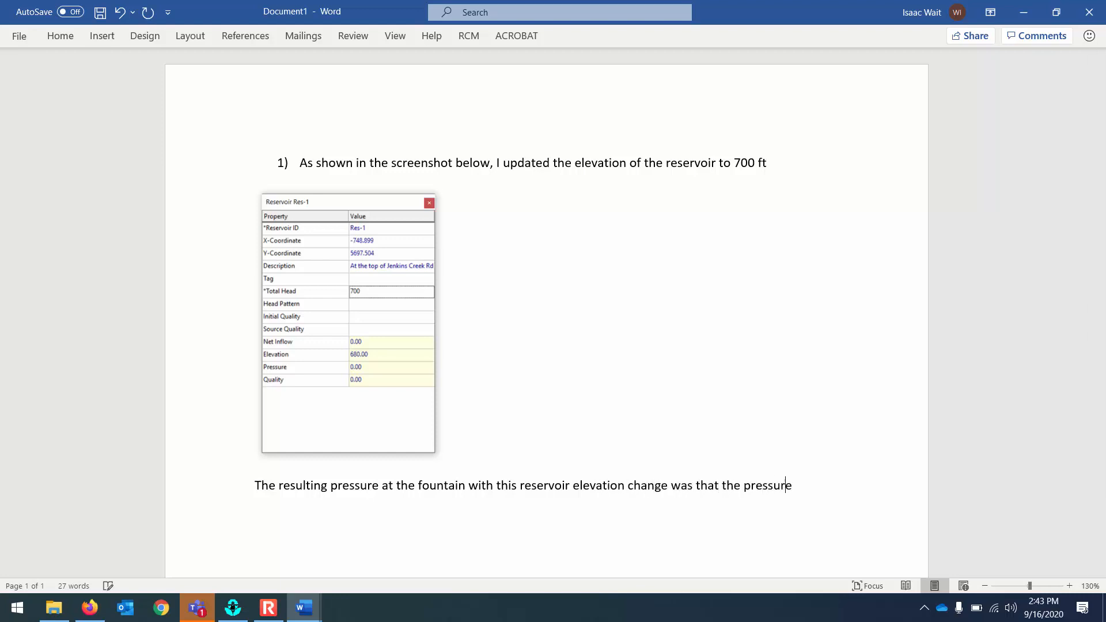
pyautogui.write(' increases t')
# Step: Switch to EPANET, rerun the analysis with the new reservoir head, and replace the reservoir's properties window with the Fountain's
pyautogui.click(233, 608)
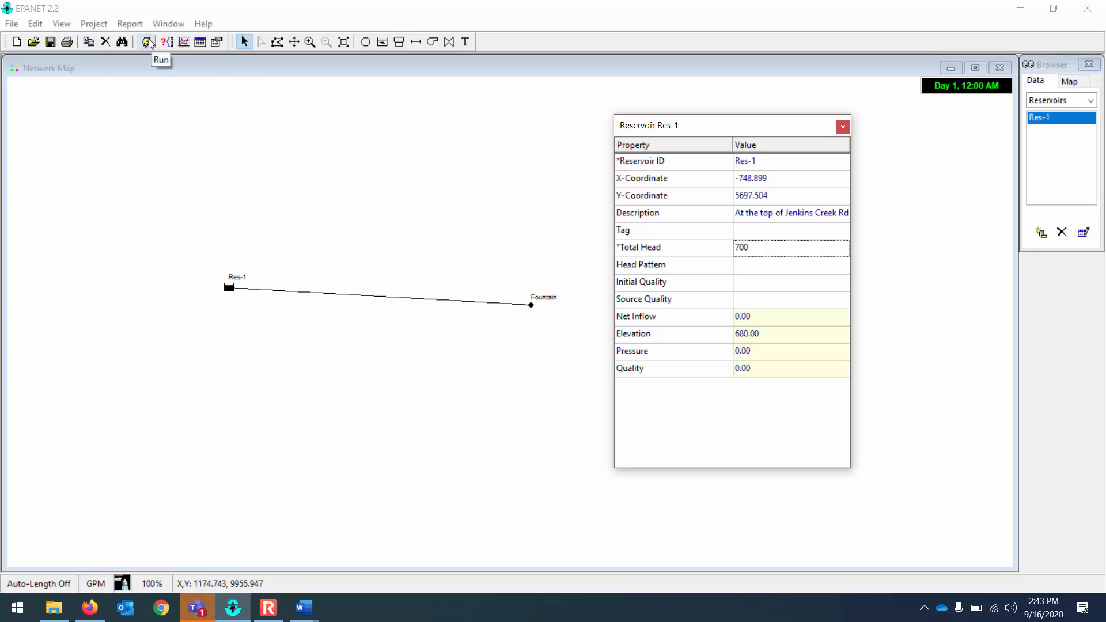
pyautogui.click(148, 44)
pyautogui.click(557, 323)
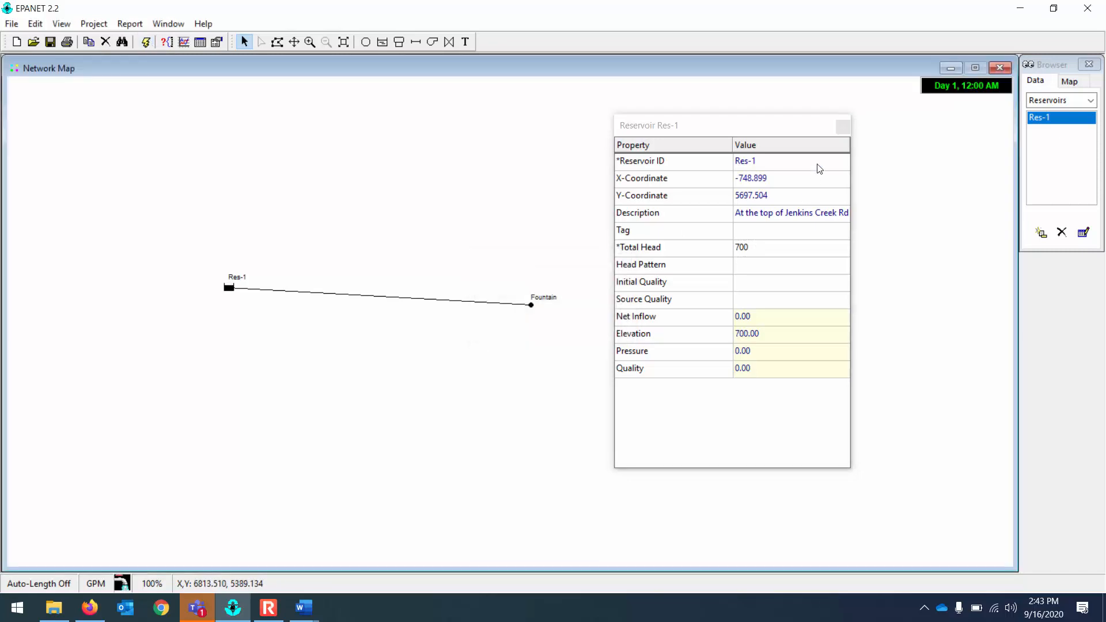
pyautogui.click(842, 128)
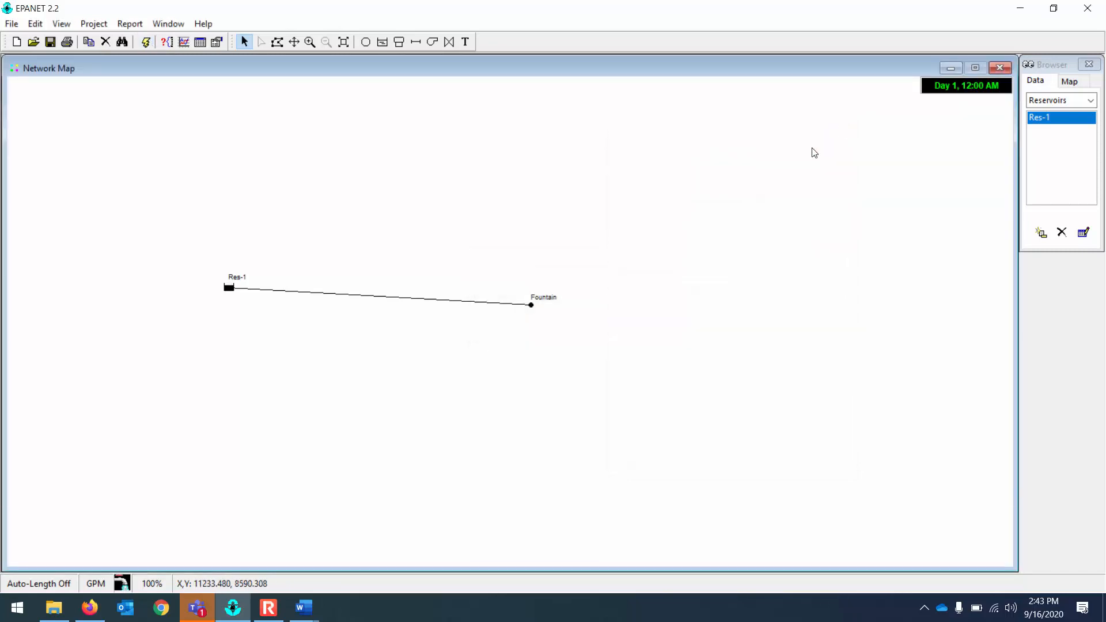
pyautogui.doubleClick(531, 306)
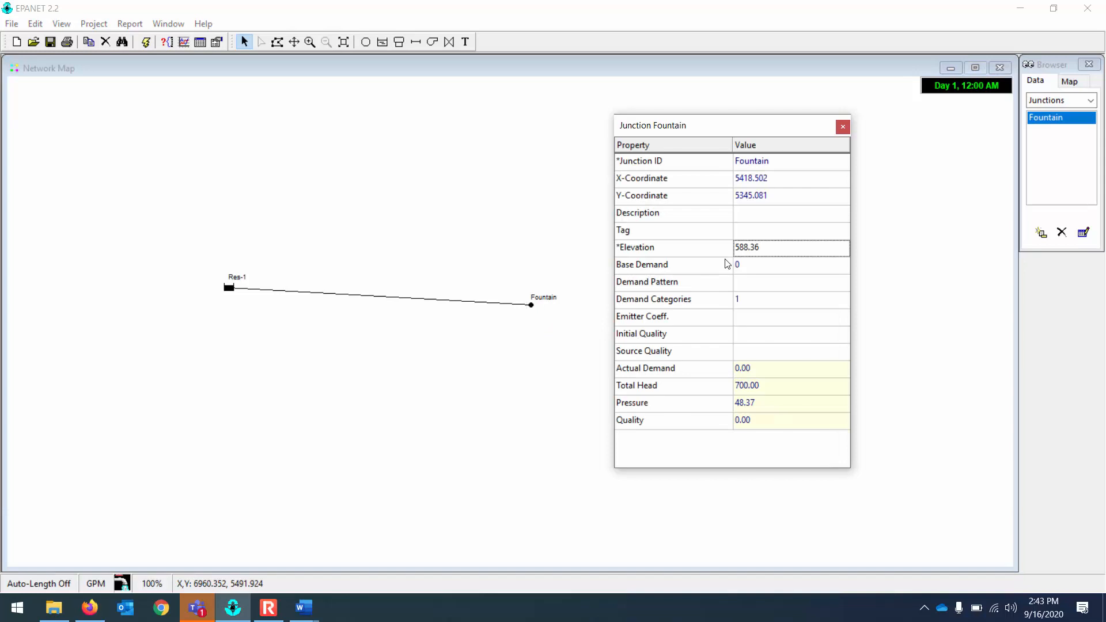
# Step: Return to Document1 in Word, paste the screenshot of the Fountain results, and end the sentence above it with "48.37 psi."
pyautogui.click(304, 608)
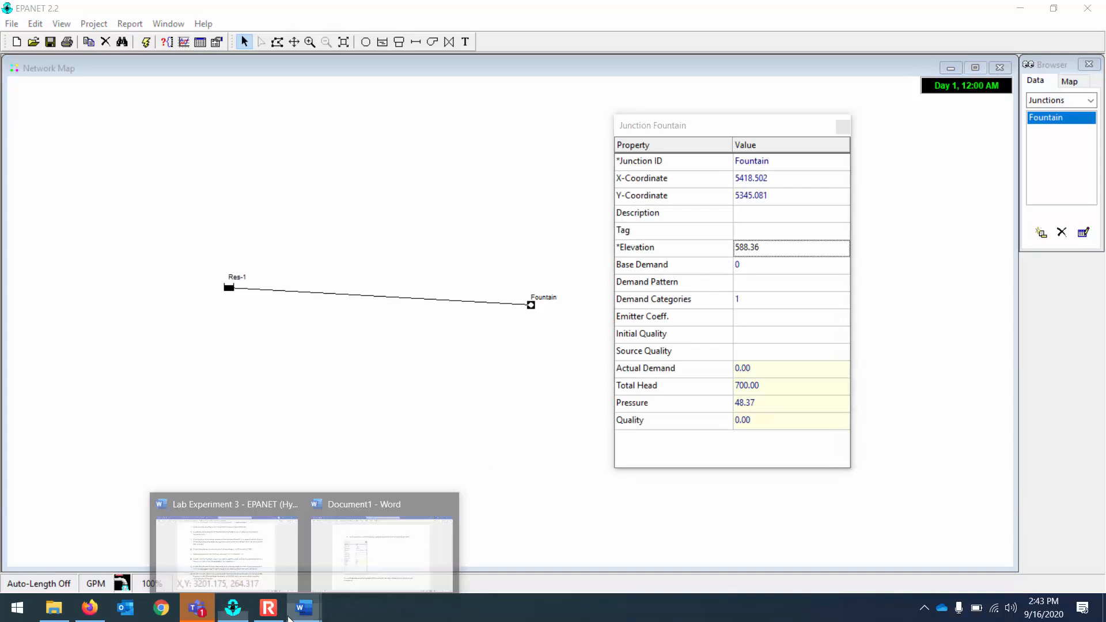
pyautogui.click(363, 550)
pyautogui.hotkey('ctrl', 'v')
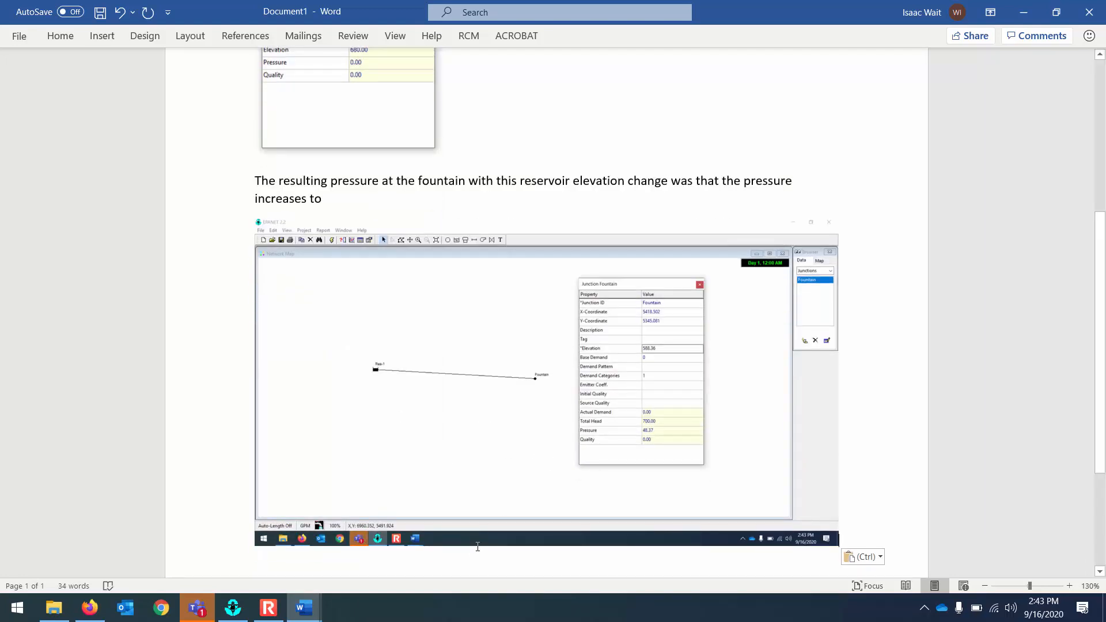
pyautogui.click(460, 199)
pyautogui.write('48.37 psi.')
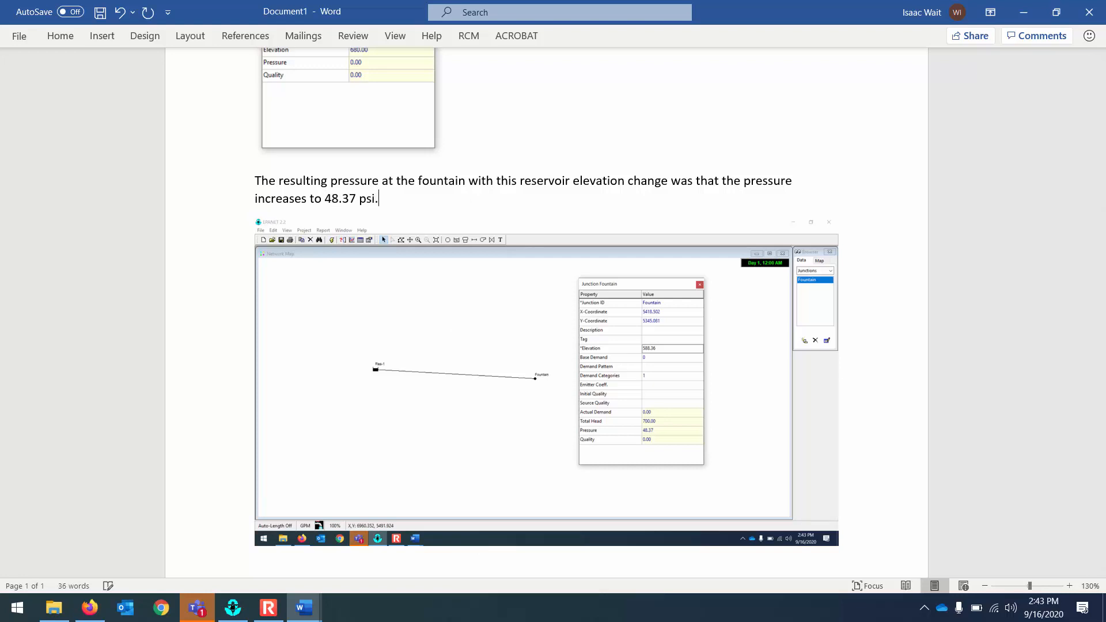
# Step: Below the picture, write that the pressure increased because the elevation difference (delta h) in the hydrostatic equation is greater than the base condition
pyautogui.press('Return')
pyautogui.write('The reason why the pressure i')
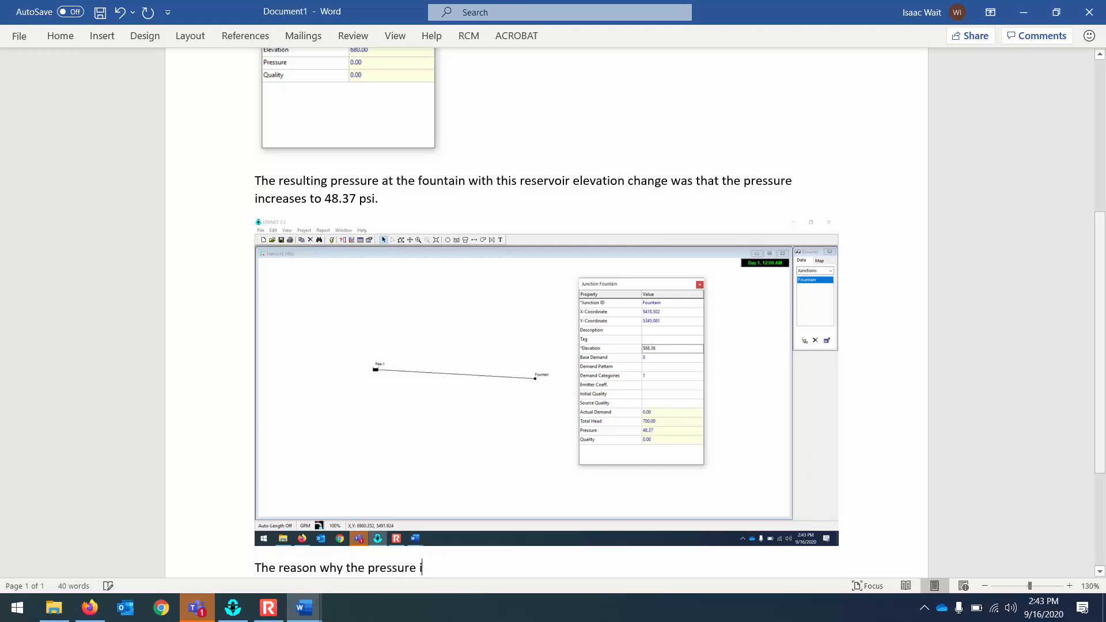
pyautogui.write('ncreased is because the el')
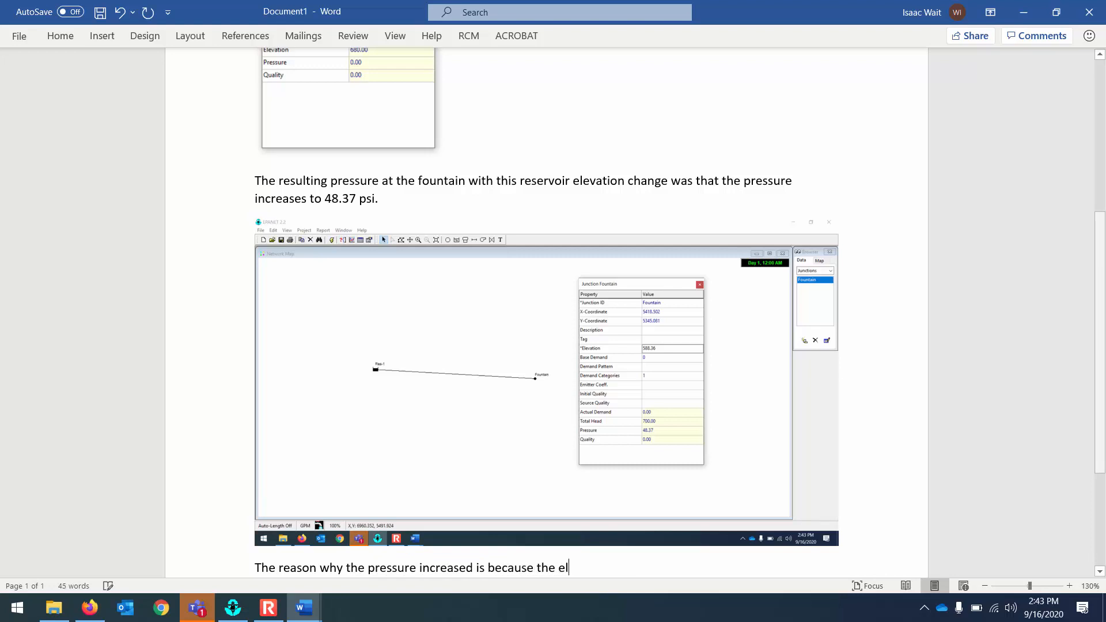
pyautogui.write('evation difference')
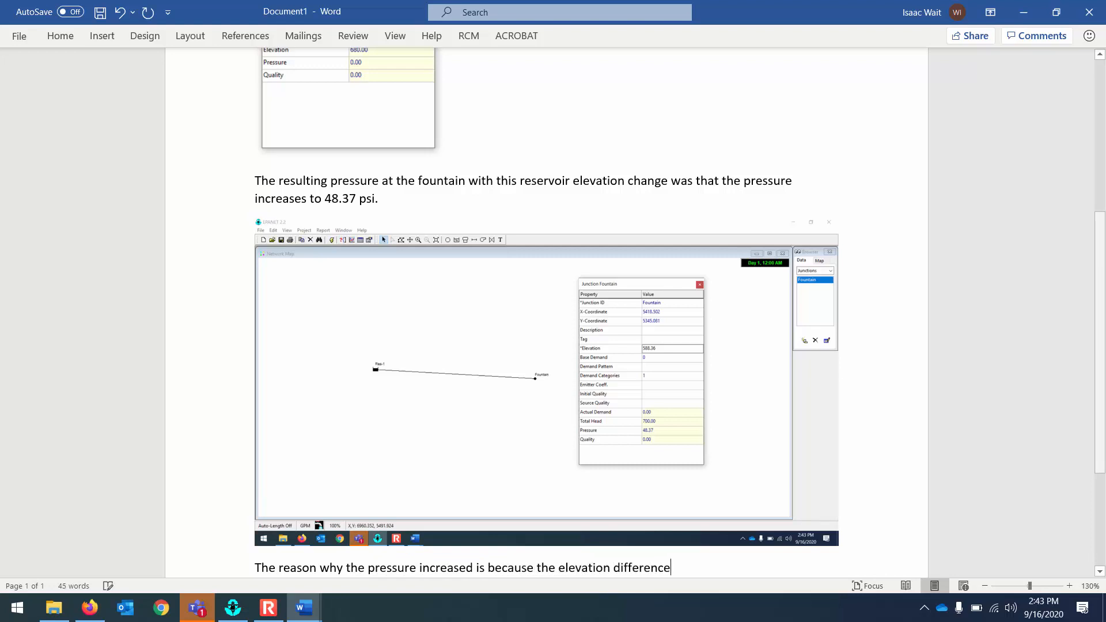
pyautogui.write(' (delta h) that goes into the h')
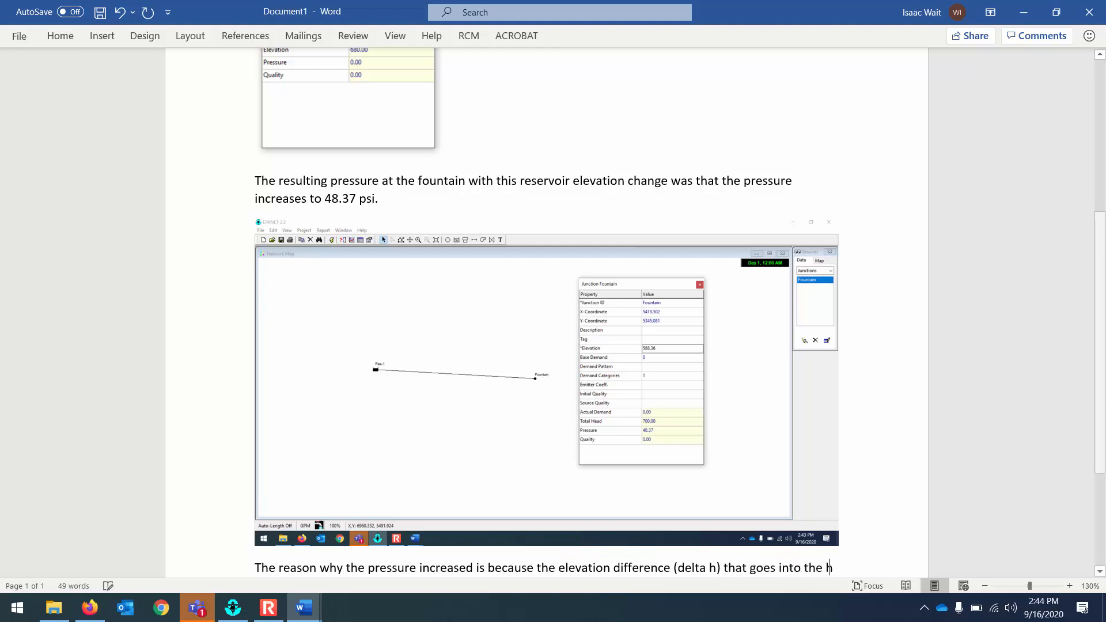
pyautogui.write('ydrostatic equa')
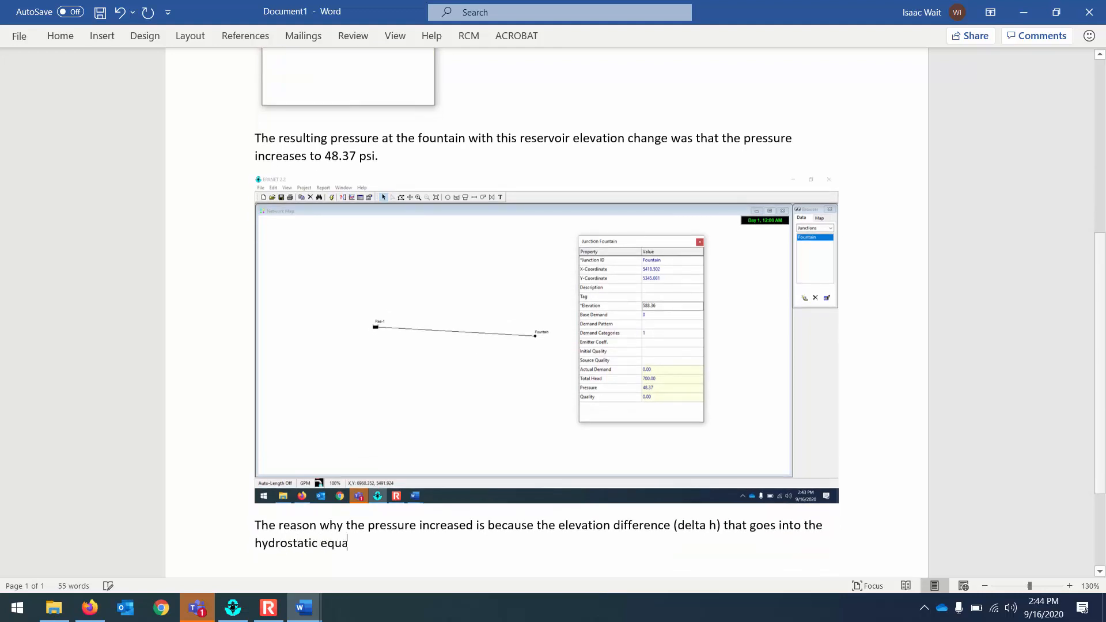
pyautogui.write('tion is greater than t')
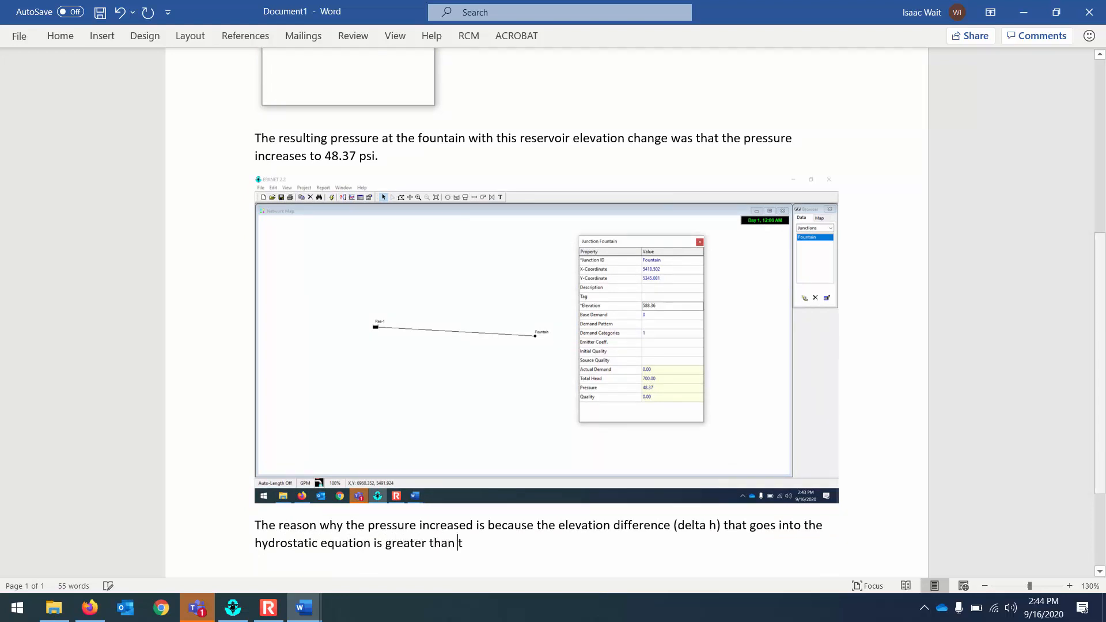
pyautogui.write('he base condition when')
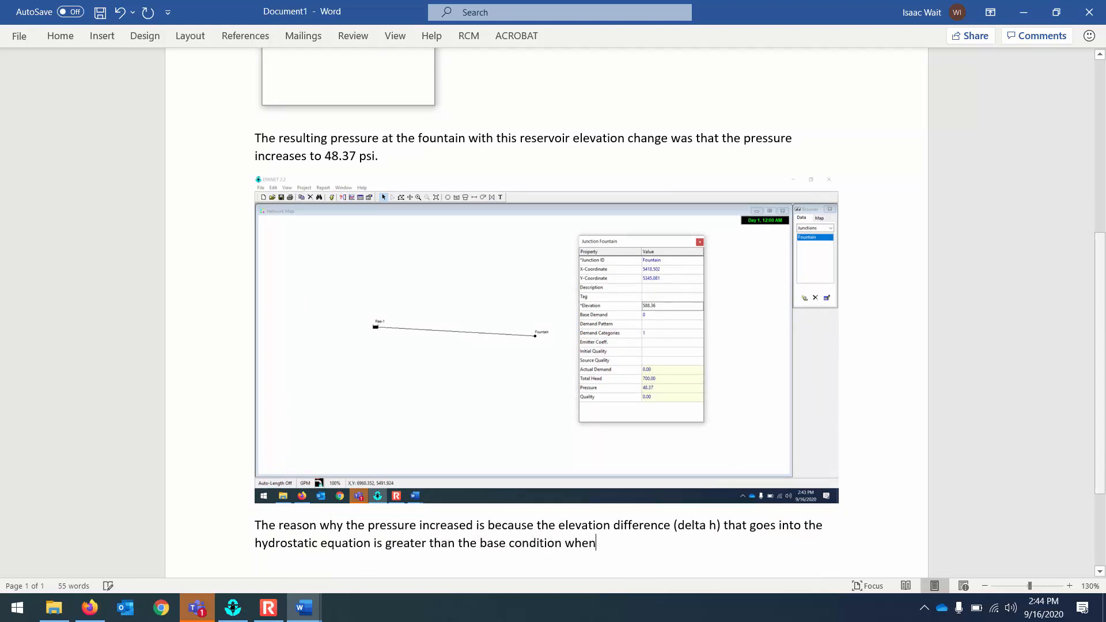
pyautogui.write(' the elevation was set ath the')
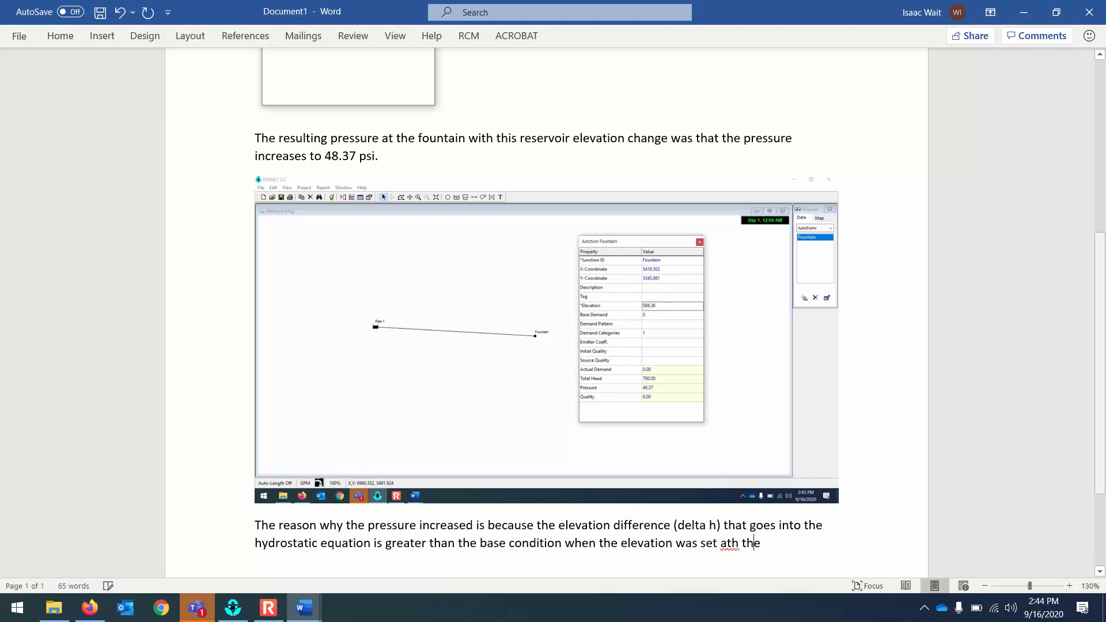
# Step: Correct the end of the explanation to read "at the original value of 675.47." and insert a page break after it
pyautogui.press('BackSpace')
pyautogui.press('BackSpace')
pyautogui.press('BackSpace')
pyautogui.press('BackSpace')
pyautogui.press('BackSpace')
pyautogui.press('BackSpace')
pyautogui.press('BackSpace')
pyautogui.press('BackSpace')
pyautogui.write('at the original value of 675')
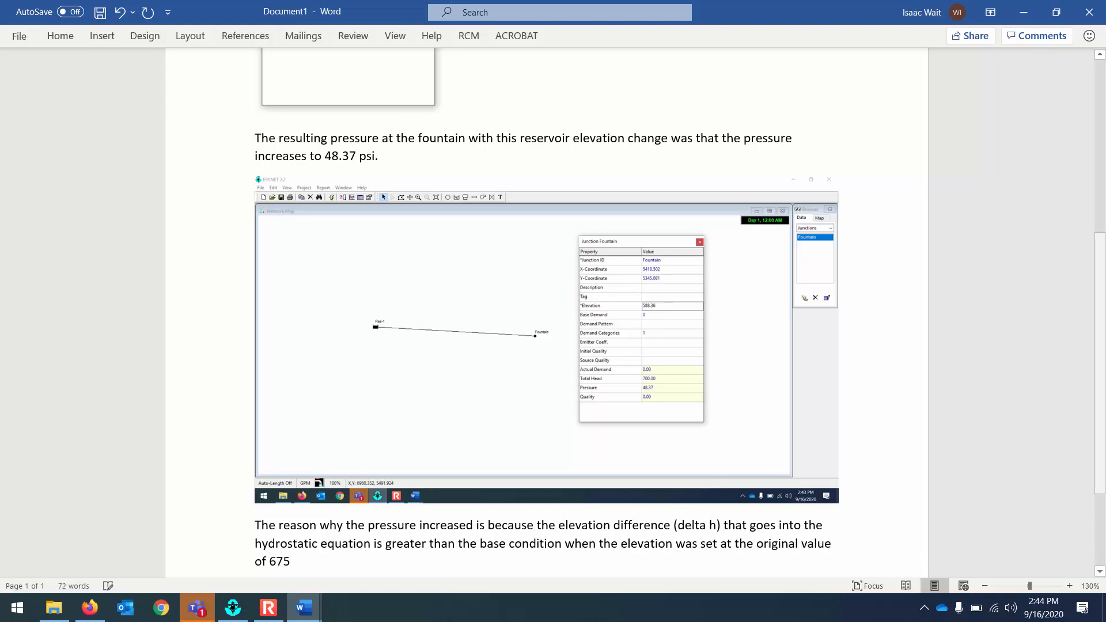
pyautogui.write('.46.')
pyautogui.press('Return')
pyautogui.press('BackSpace')
pyautogui.press('BackSpace')
pyautogui.press('BackSpace')
pyautogui.write('7.')
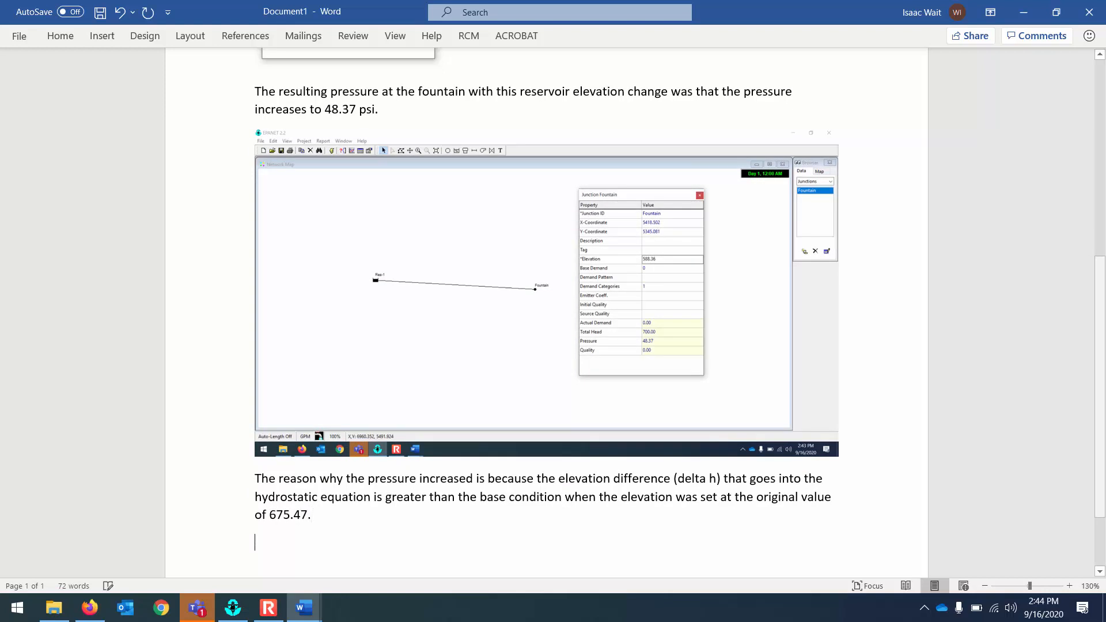
pyautogui.hotkey('ctrl', 'Return')
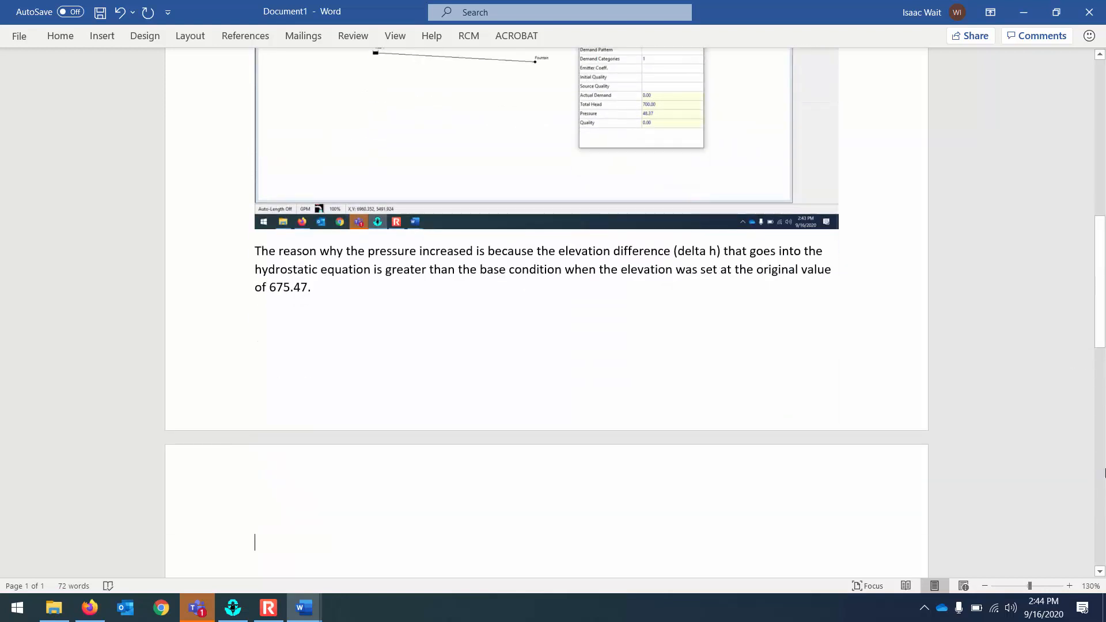
# Step: Crop the left edge, the Browser panel and the taskbar off the Fountain results screenshot, and enlarge the cropped picture proportionally to nearly the text width
pyautogui.doubleClick(985, 586)
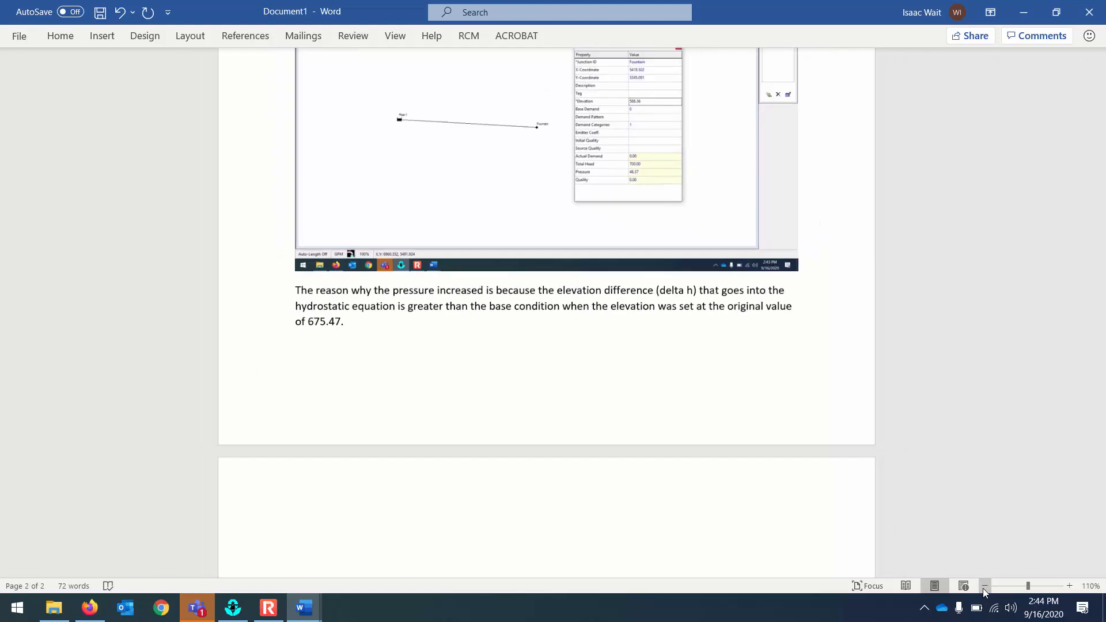
pyautogui.click(982, 589)
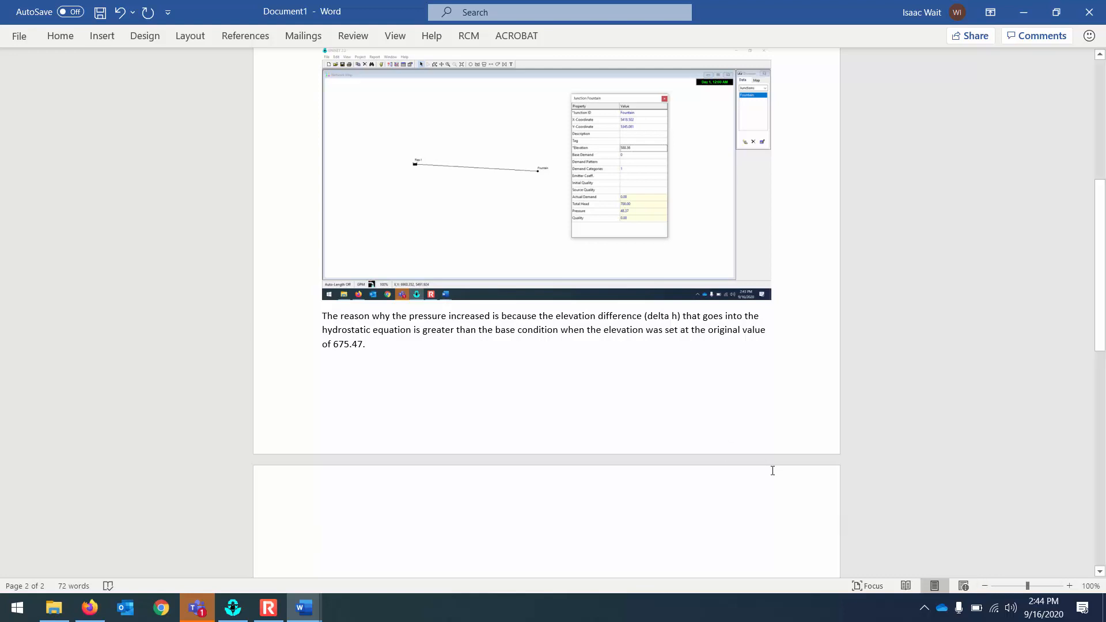
pyautogui.scroll(3, 766, 449)
pyautogui.scroll(4, 762, 423)
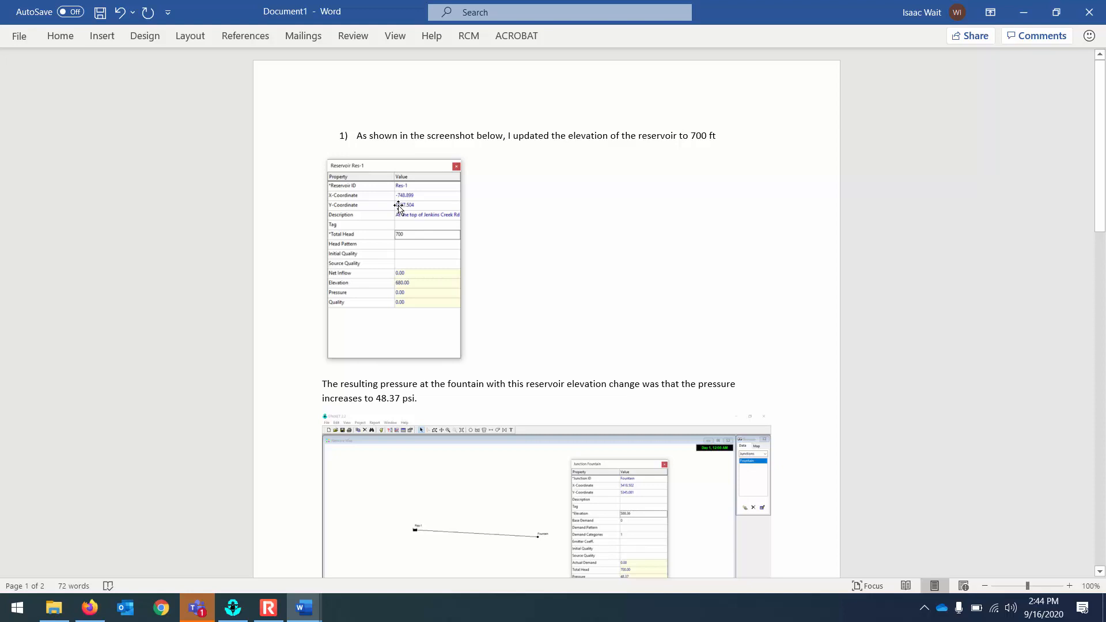
pyautogui.scroll(-5, 398, 207)
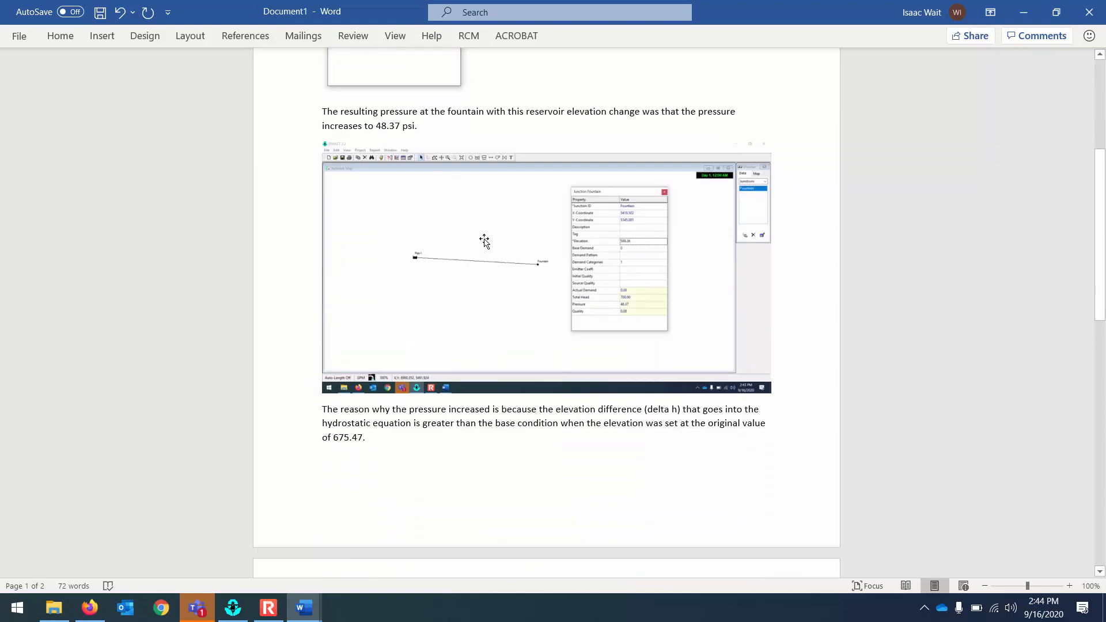
pyautogui.click(472, 276)
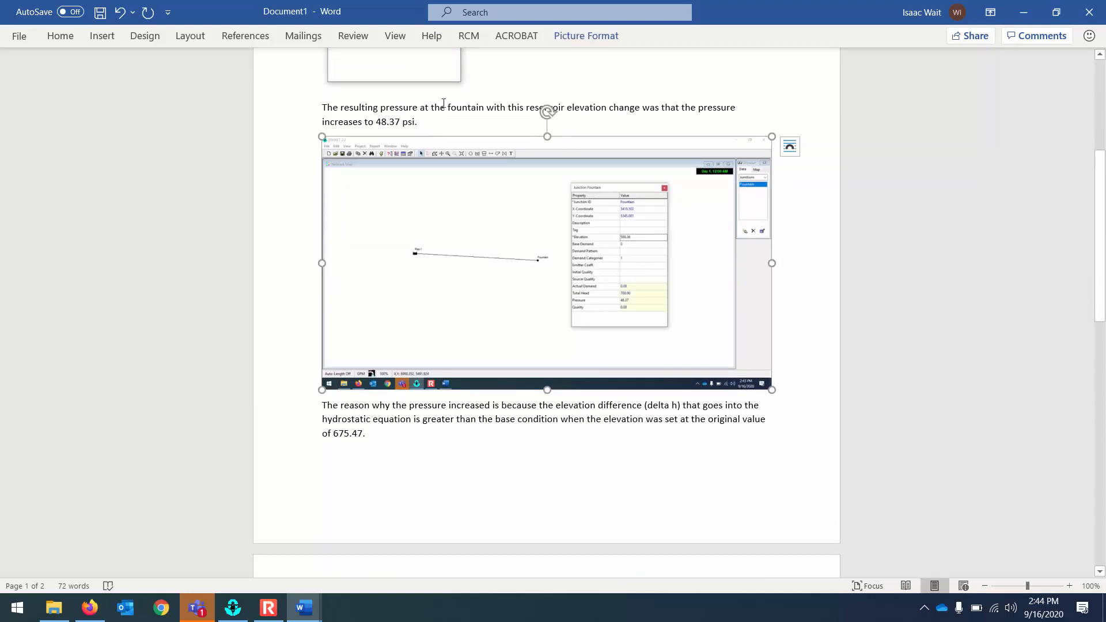
pyautogui.click(584, 37)
pyautogui.click(986, 73)
pyautogui.moveTo(326, 251); pyautogui.dragTo(403, 252)
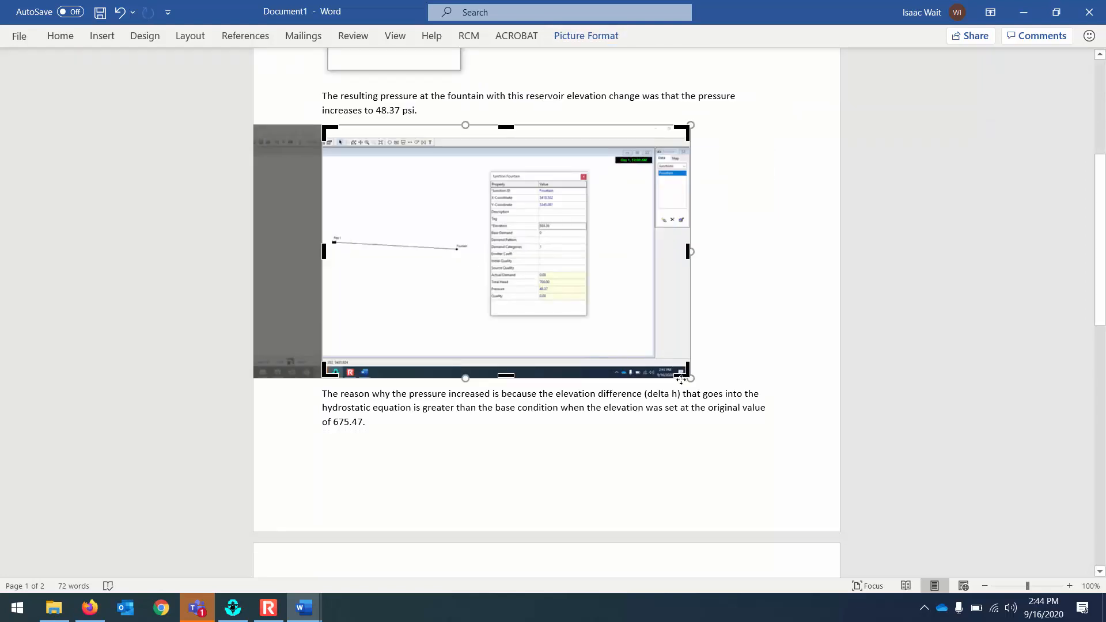
pyautogui.moveTo(685, 375); pyautogui.dragTo(626, 351)
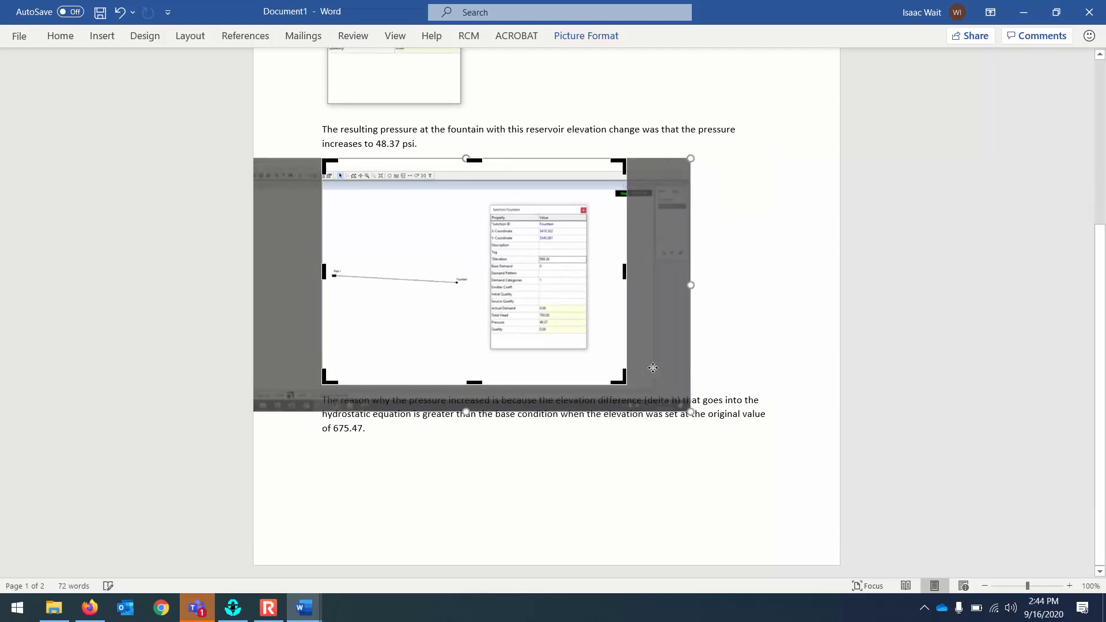
pyautogui.click(731, 362)
pyautogui.click(570, 328)
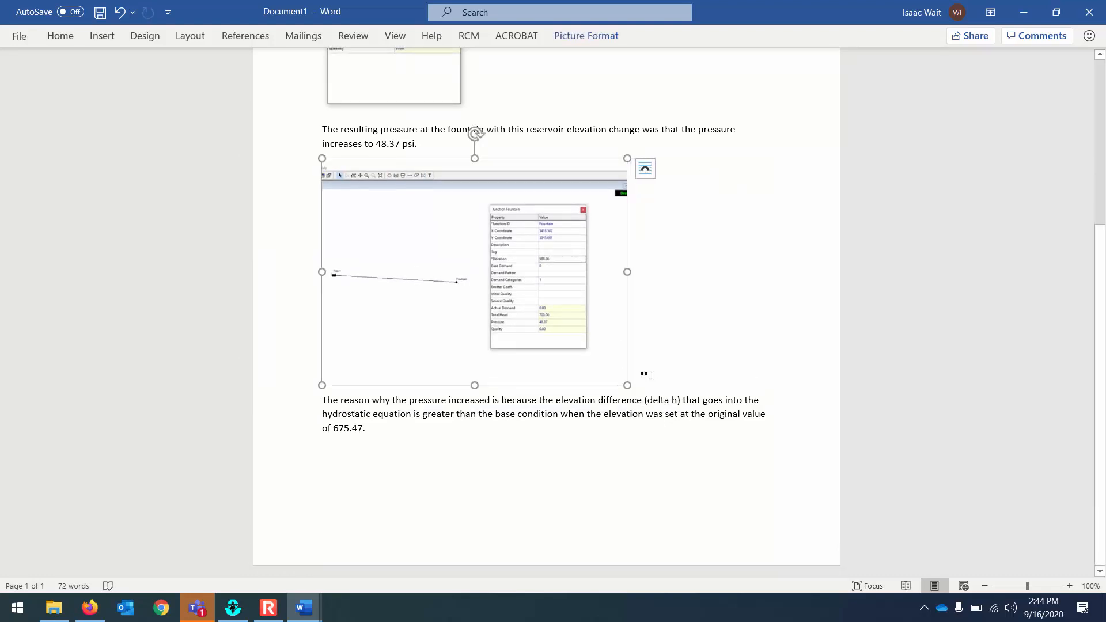
pyautogui.moveTo(628, 384); pyautogui.dragTo(731, 430)
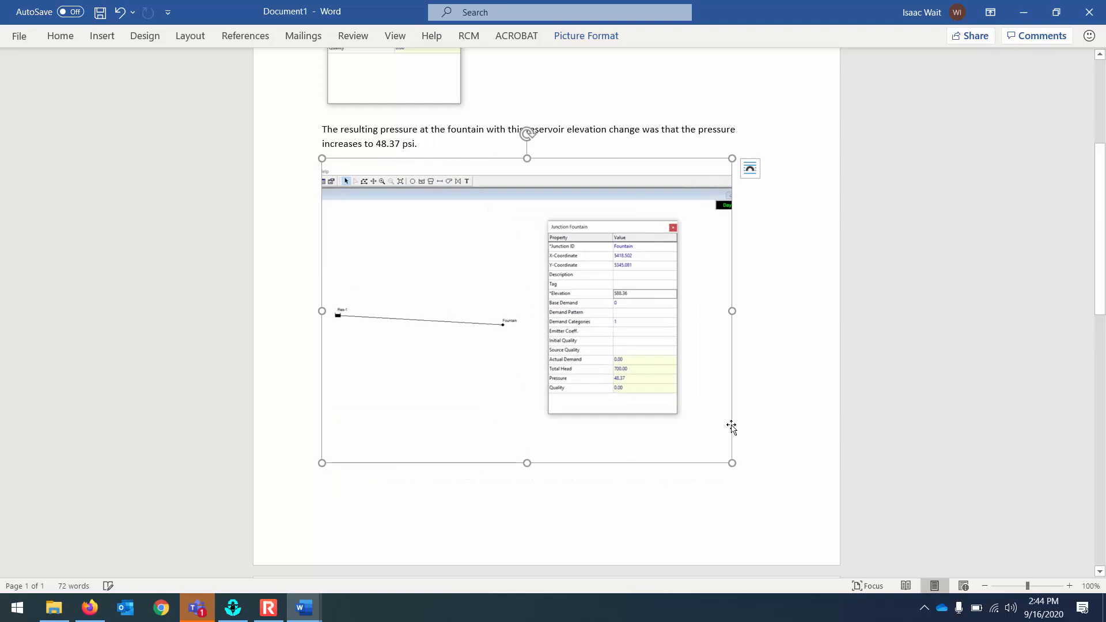
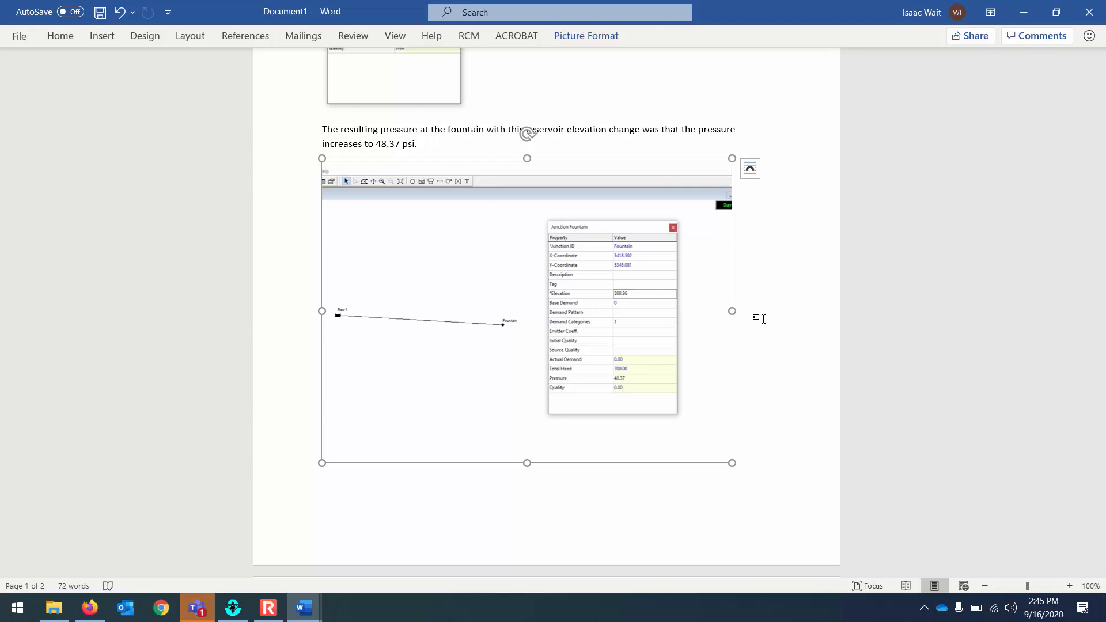
pyautogui.click(276, 612)
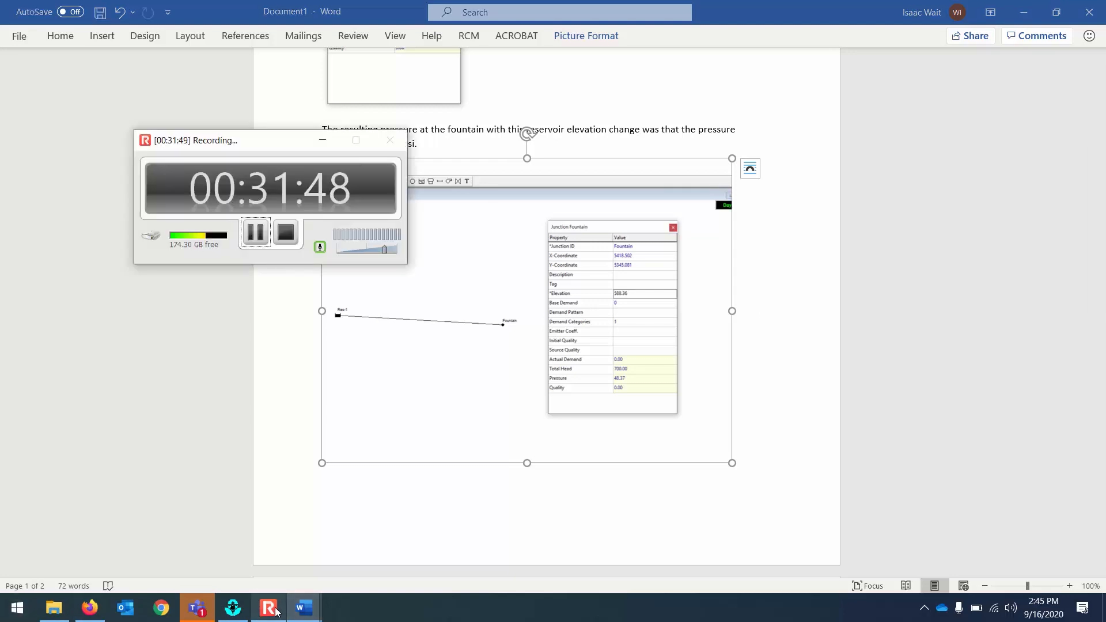